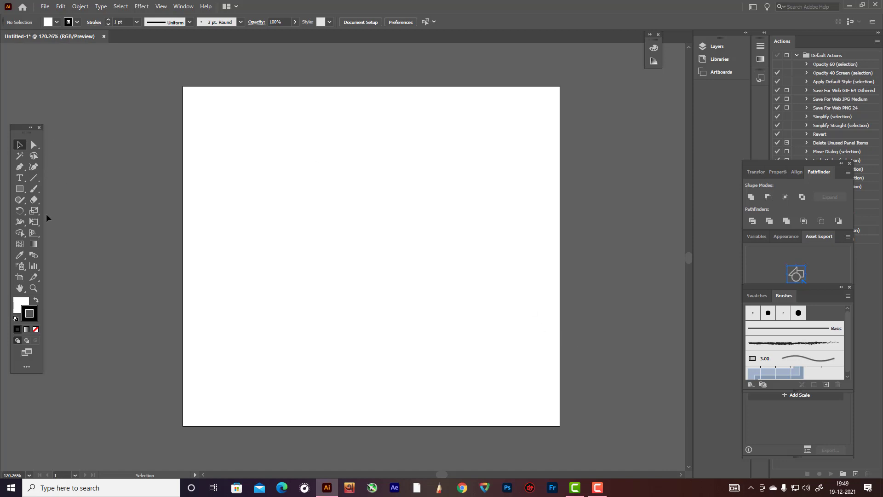
# - Draw a circle about 46.5 pt across near the artboard's upper centre with a black fill and no stroke
pyautogui.moveTo(23, 193); pyautogui.dragTo(51, 210)
pyautogui.moveTo(356, 153); pyautogui.dragTo(373, 171)
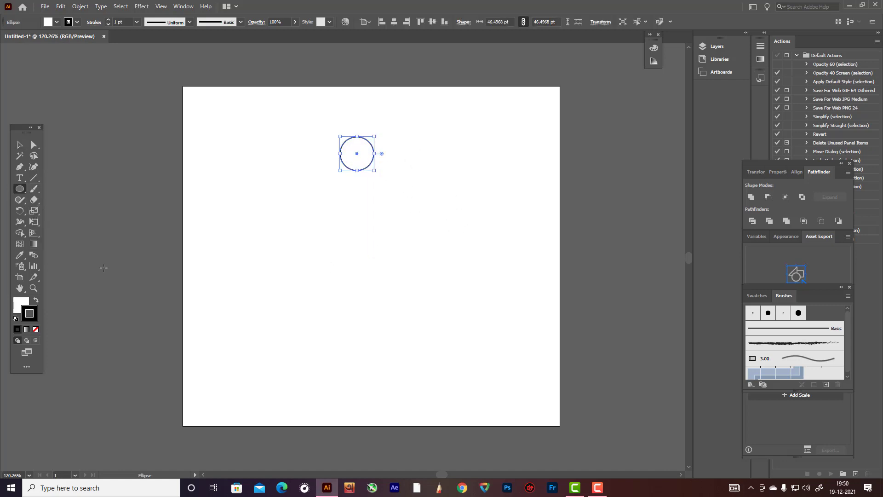
pyautogui.click(37, 302)
pyautogui.click(37, 328)
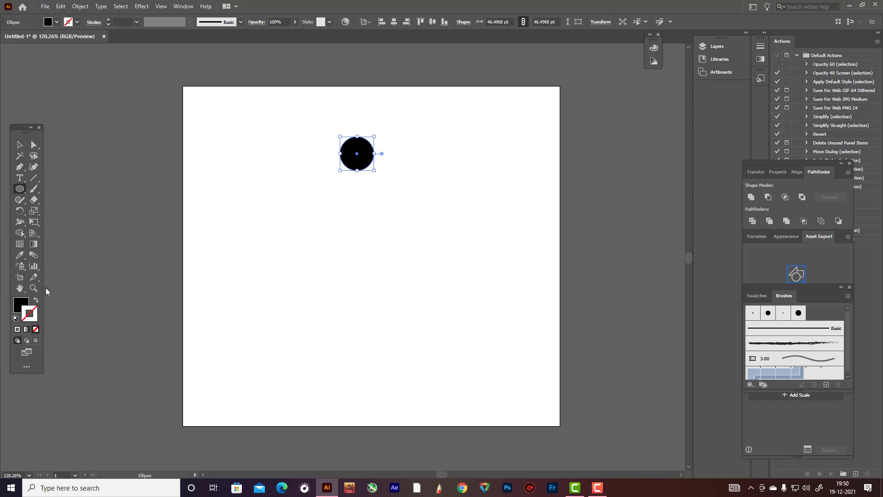
pyautogui.press('v')
pyautogui.click(346, 234)
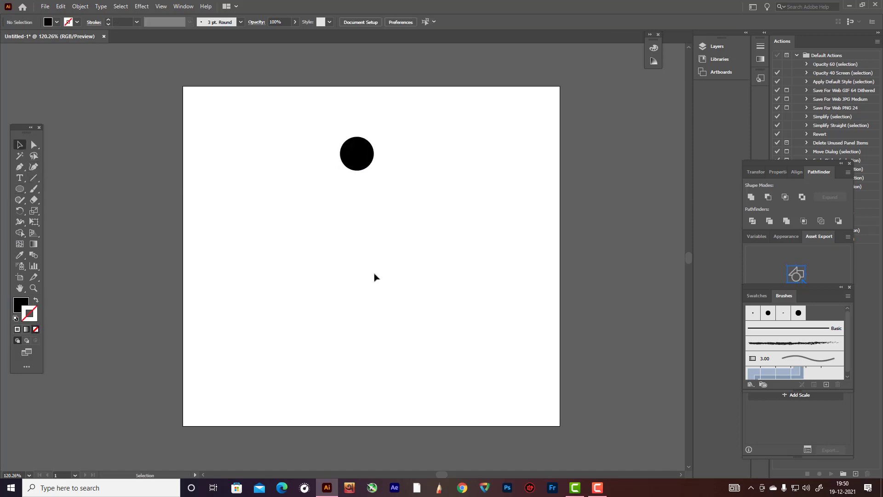
# - Draw a near-vertical Pen line about 243 pt long down from just below the circle, with a black stroke and no fill
pyautogui.scroll(2, 377, 230)
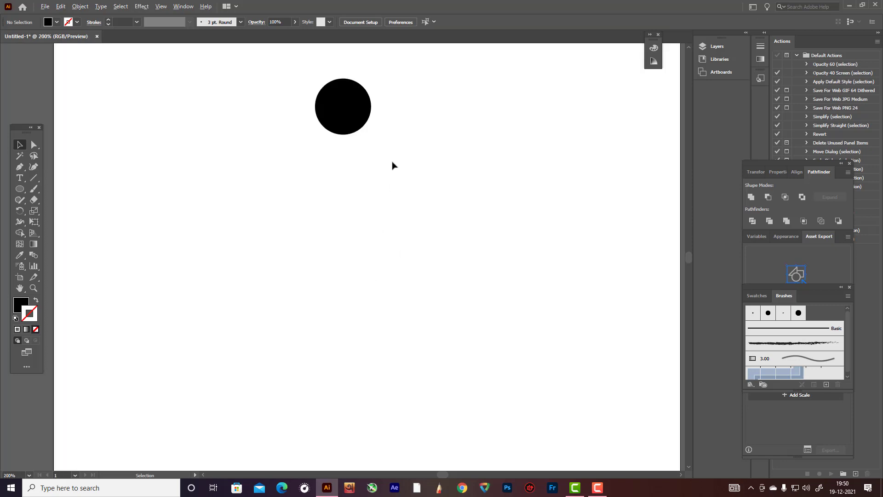
pyautogui.click(20, 167)
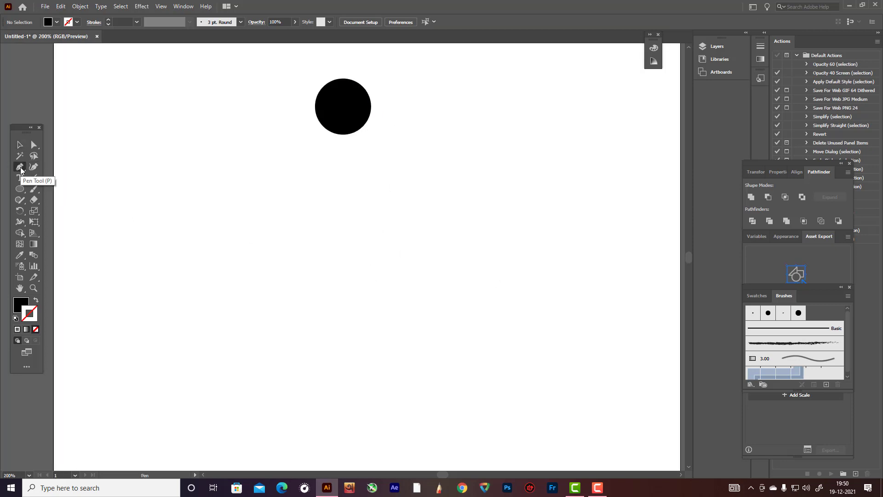
pyautogui.click(344, 138)
pyautogui.scroll(-3, 352, 242)
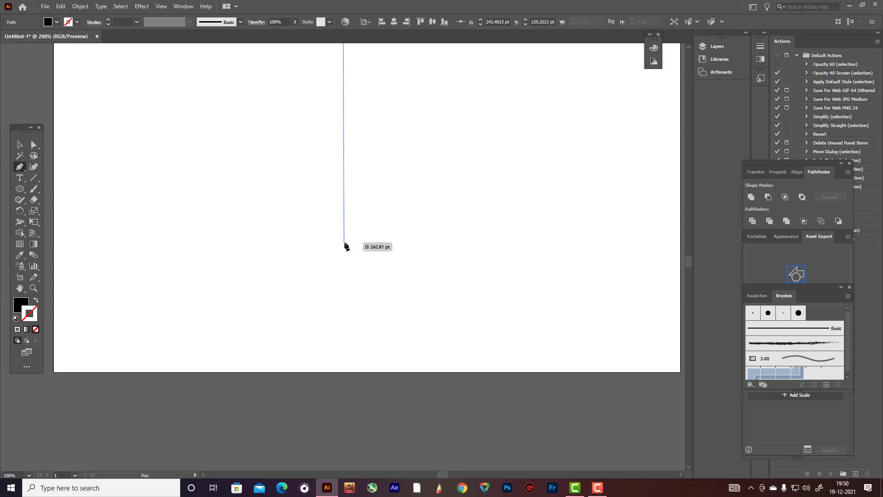
pyautogui.click(345, 242)
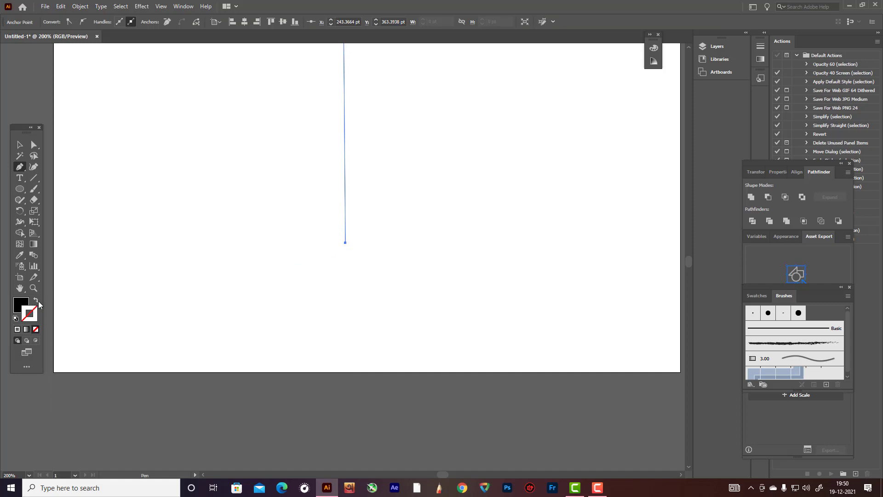
pyautogui.click(38, 301)
pyautogui.scroll(3, 351, 276)
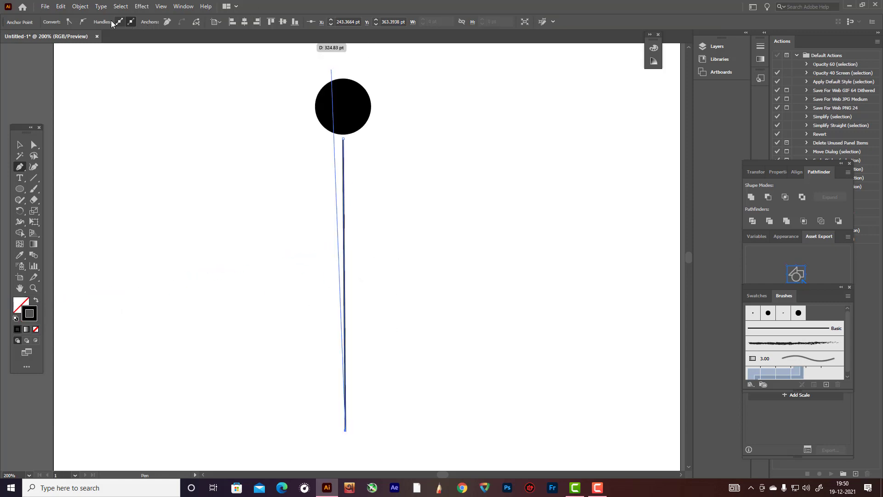
# - Set the line's stroke weight to 15 pt and taper its lower end to a point with the Width tool
pyautogui.click(35, 166)
pyautogui.scroll(14, 125, 22)
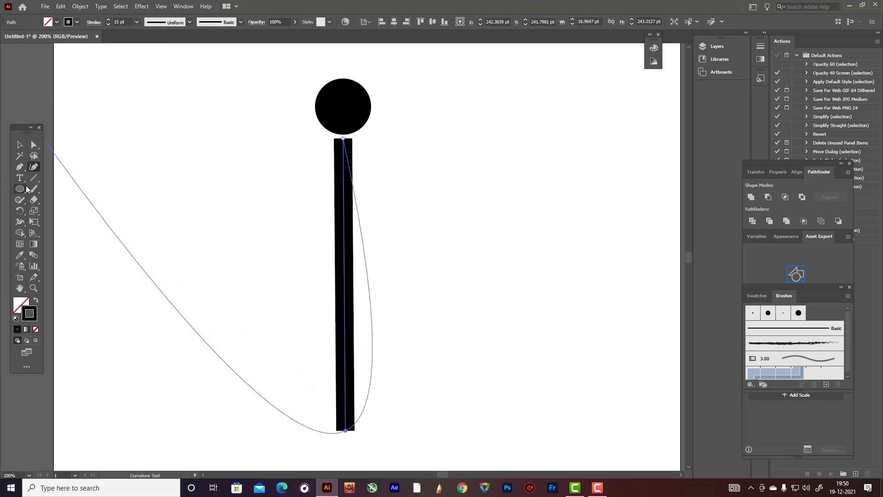
pyautogui.click(20, 221)
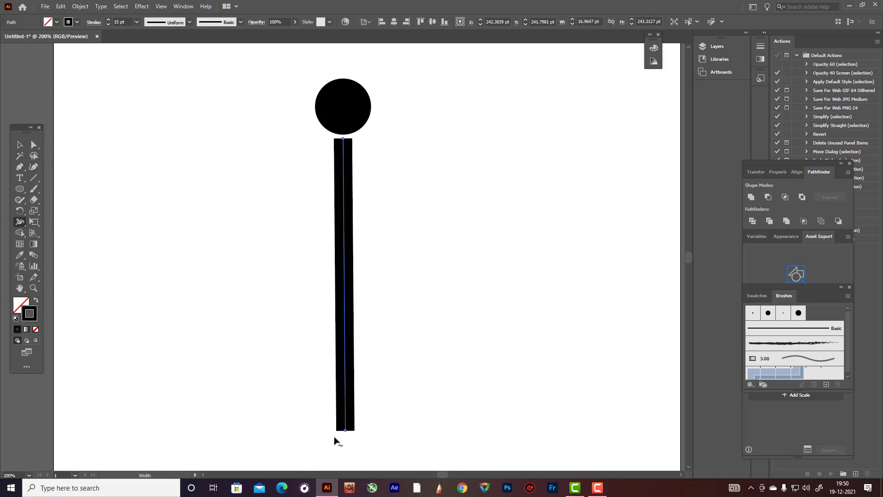
pyautogui.moveTo(345, 430); pyautogui.dragTo(346, 432)
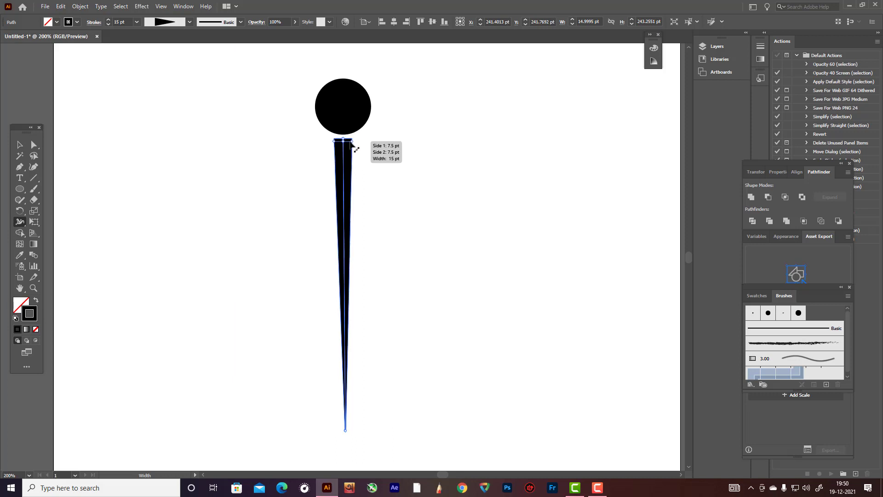
pyautogui.scroll(-1, 402, 282)
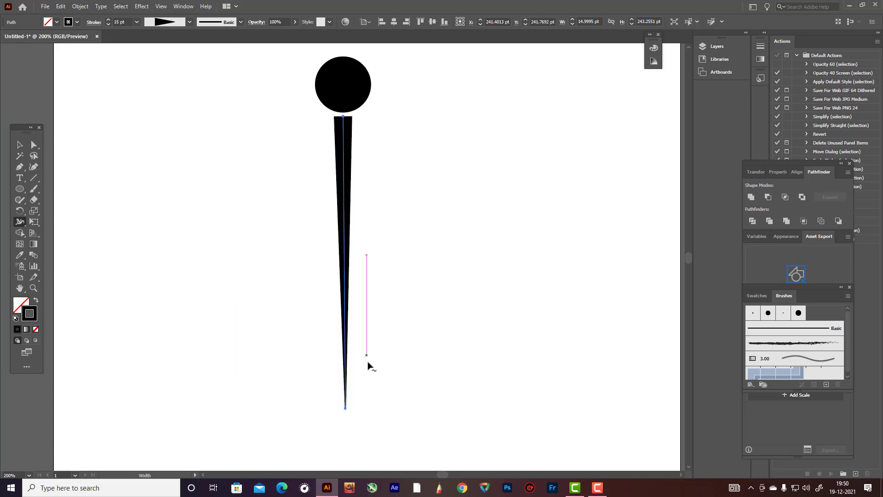
# - Give the tapered line round caps and round corners, and move it down slightly to clear the circle
pyautogui.click(95, 22)
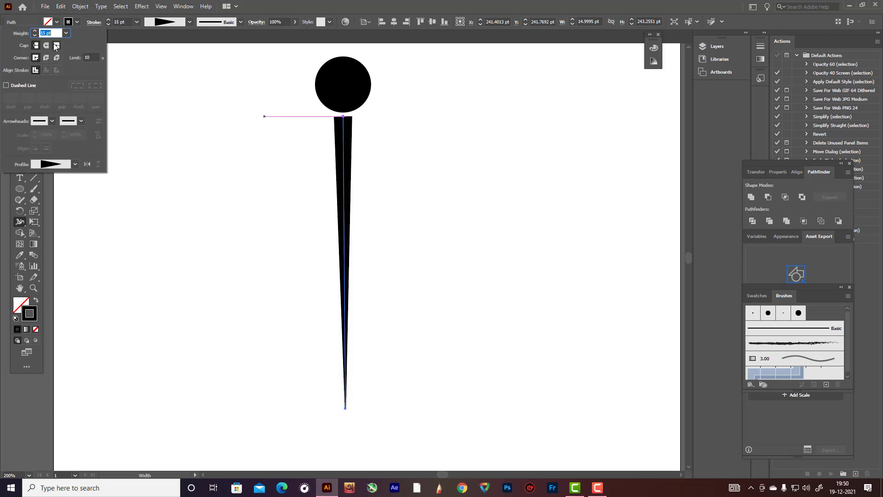
pyautogui.click(48, 57)
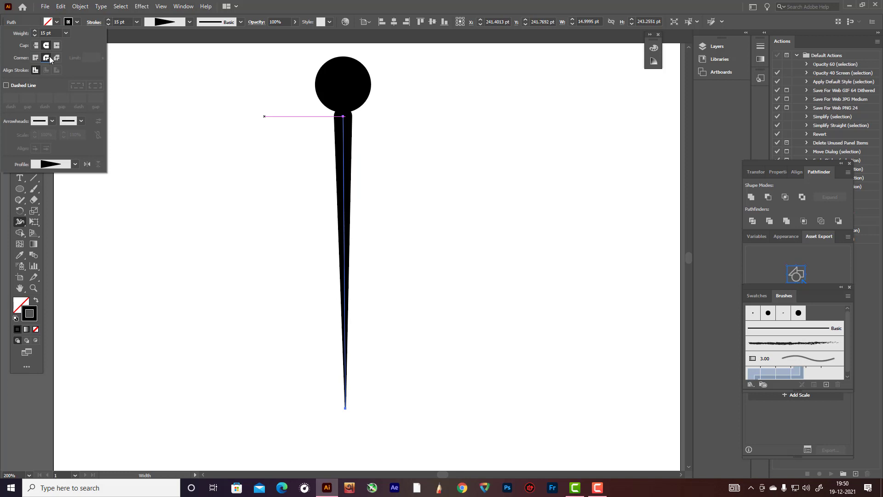
pyautogui.click(196, 107)
pyautogui.click(19, 144)
pyautogui.moveTo(346, 158); pyautogui.dragTo(344, 166)
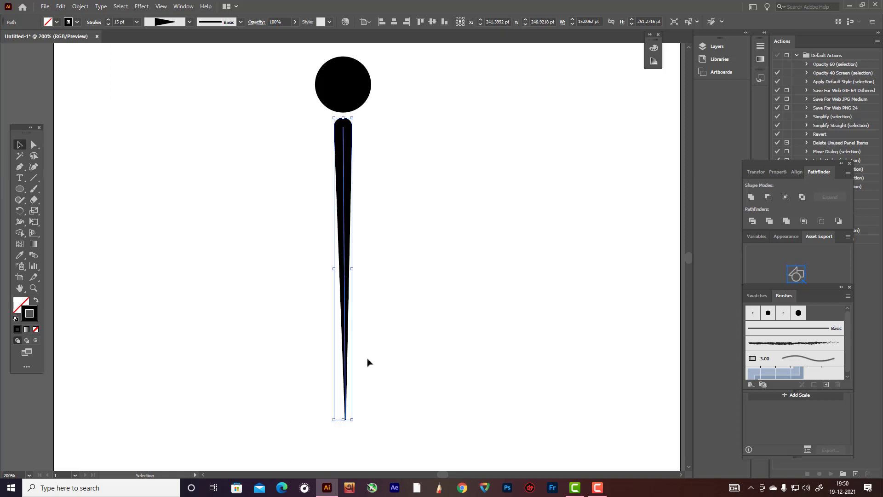
# - Set the tapered line's stroke weight to 32 pt
pyautogui.scroll(10, 356, 407)
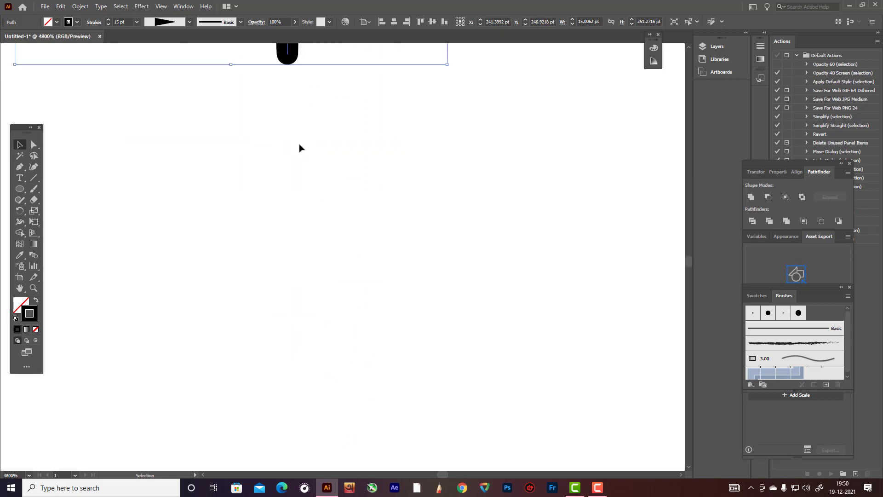
pyautogui.scroll(5, 321, 230)
pyautogui.scroll(1, 322, 231)
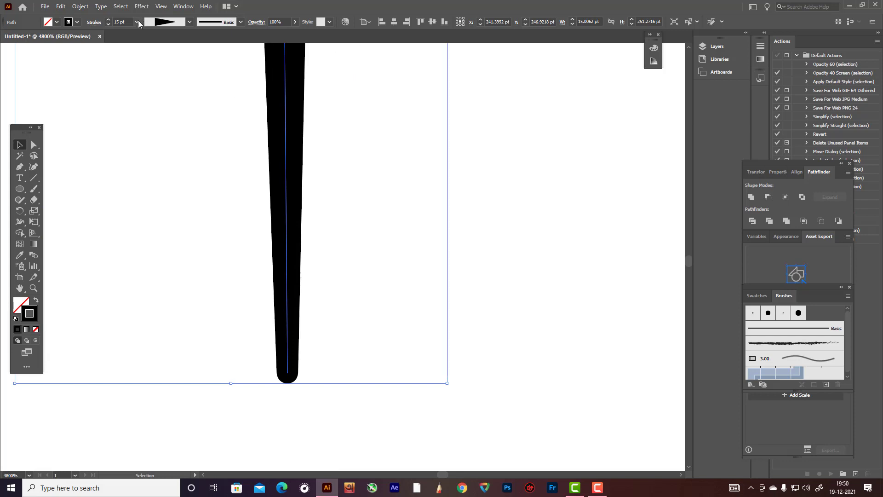
pyautogui.scroll(17, 126, 18)
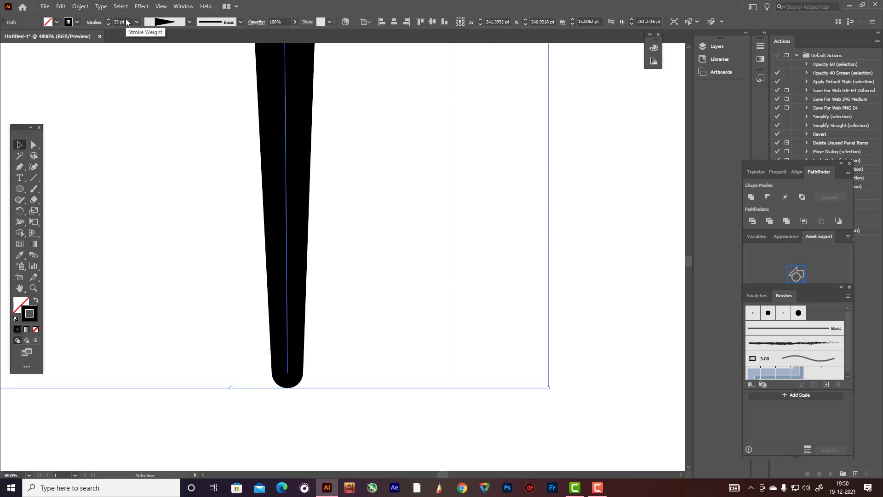
pyautogui.scroll(-12, 198, 123)
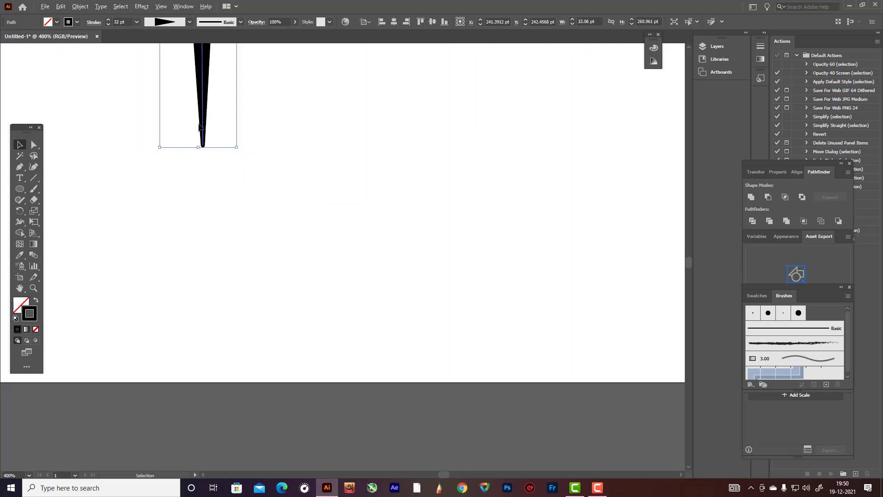
pyautogui.scroll(5, 194, 110)
pyautogui.scroll(10, 210, 166)
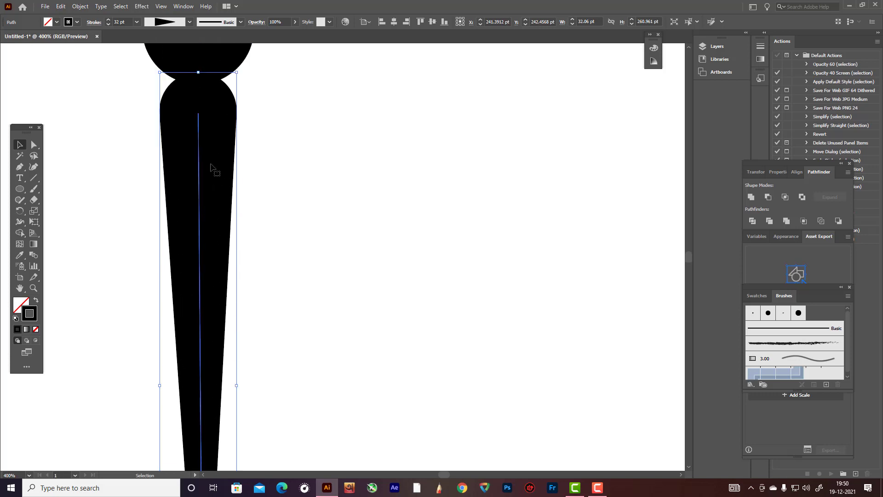
# - Move the tapered line down to leave a gap below the circle, and align both shapes on their horizontal centres
pyautogui.moveTo(206, 170); pyautogui.dragTo(244, 192)
pyautogui.click(256, 181)
pyautogui.scroll(-4, 253, 179)
pyautogui.keyDown('shift'); pyautogui.click(243, 147); pyautogui.keyUp('shift')
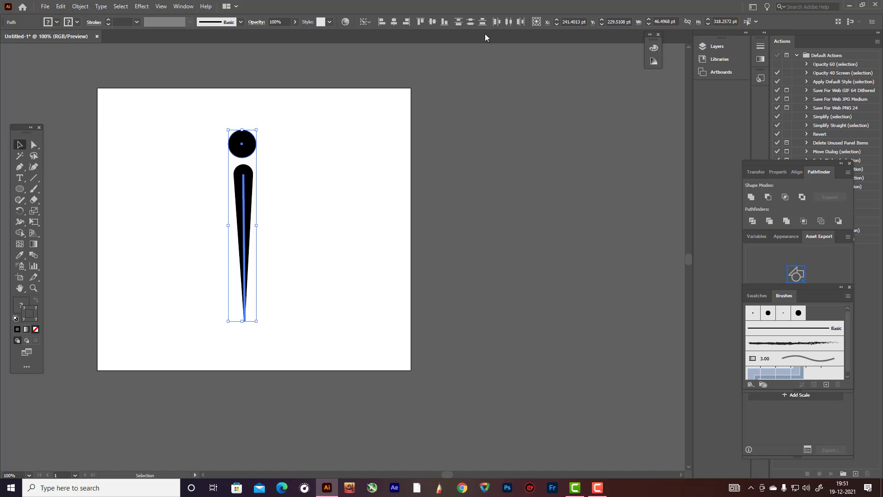
pyautogui.click(396, 22)
pyautogui.click(319, 148)
pyautogui.scroll(-1, 319, 154)
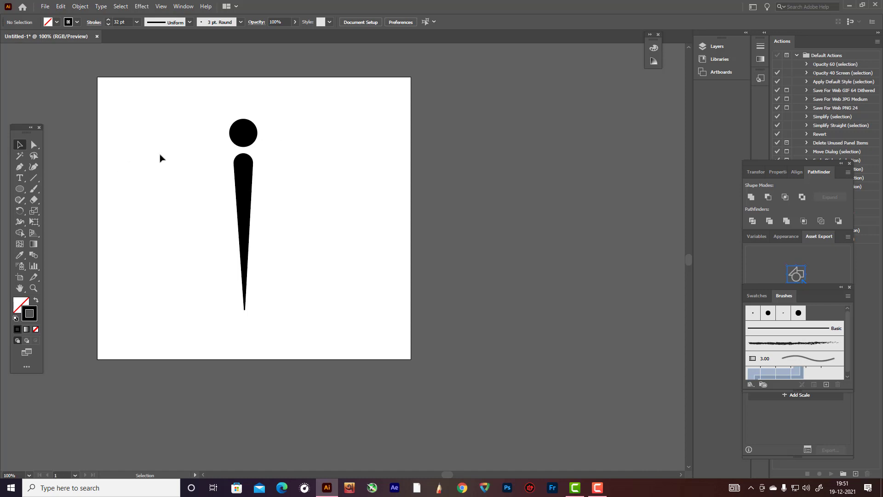
# - Place two copies of the circle on blank space to the right, overlapping with a small vertical offset
pyautogui.moveTo(238, 135); pyautogui.dragTo(333, 161)
pyautogui.scroll(3, 341, 174)
pyautogui.click(275, 107)
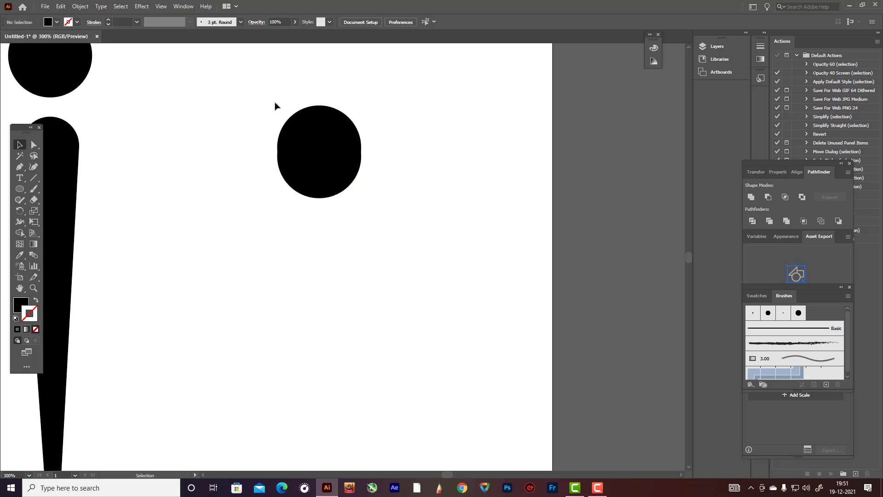
# - Remove the overlap and upper sliver of the two copied circles with Shape Builder, leaving only the thin lower crescent
pyautogui.moveTo(275, 107); pyautogui.dragTo(435, 233)
pyautogui.click(20, 233)
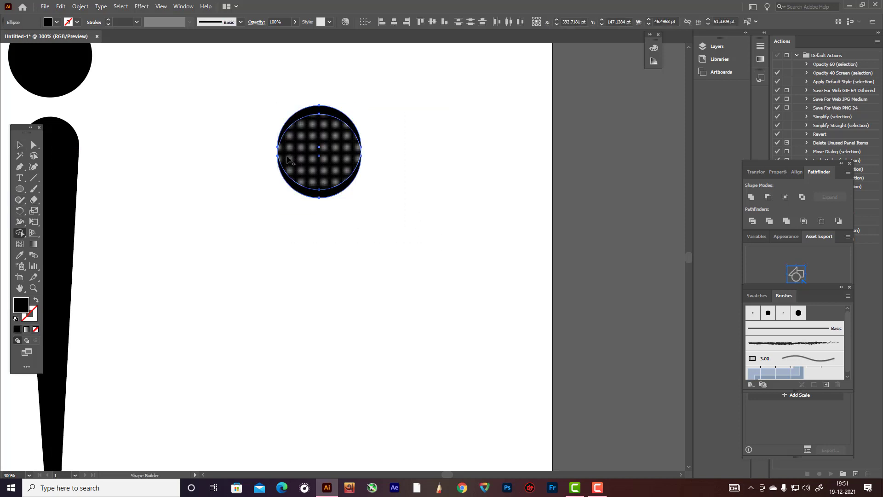
pyautogui.keyDown('alt'); pyautogui.click(317, 158); pyautogui.keyUp('alt')
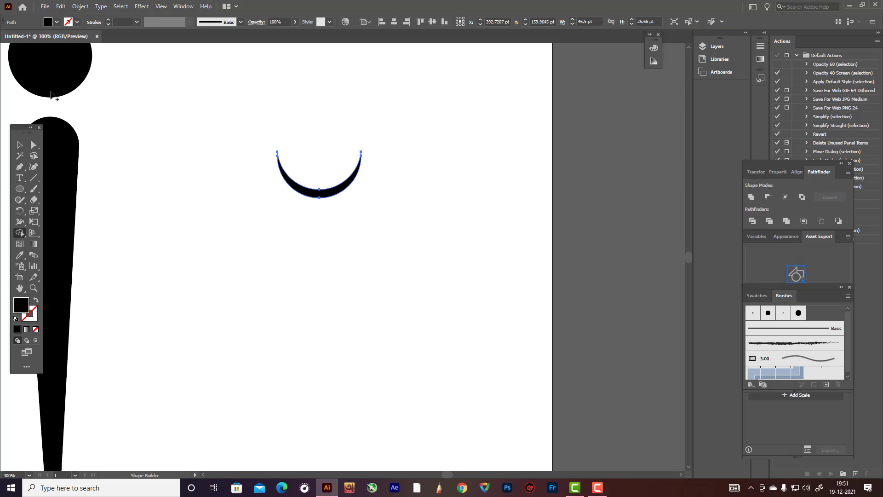
pyautogui.click(20, 145)
pyautogui.click(258, 138)
# - Move the crescent between the circle and the tapered body, and nudge the circle and crescent up to adjust the gaps
pyautogui.scroll(-5, 258, 138)
pyautogui.scroll(5, 313, 136)
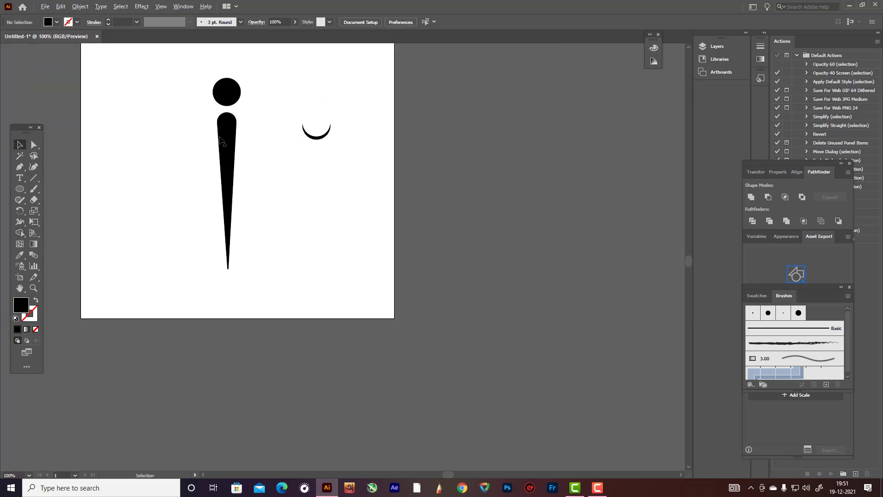
pyautogui.moveTo(408, 140); pyautogui.dragTo(230, 87)
pyautogui.scroll(5, 233, 90)
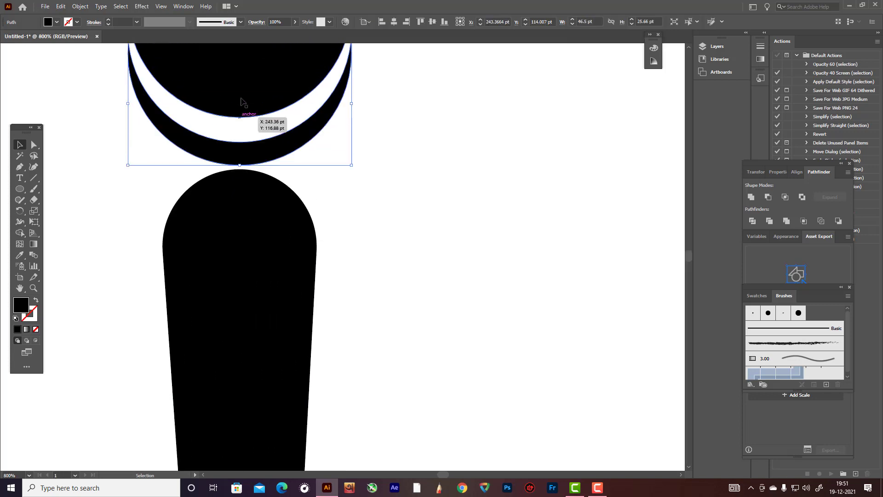
pyautogui.moveTo(264, 164)
pyautogui.mouseDown()
pyautogui.moveTo(264, 142)
pyautogui.moveTo(266, 158)
pyautogui.mouseUp()
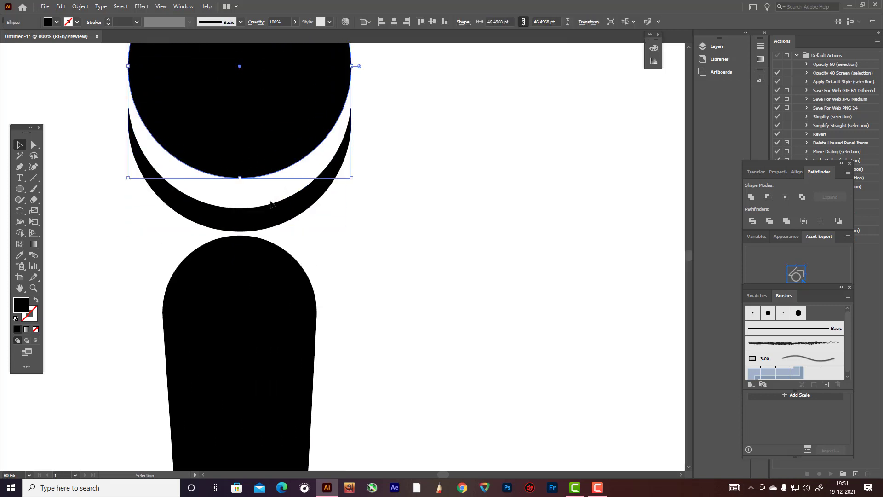
pyautogui.moveTo(270, 213); pyautogui.dragTo(266, 203)
# - Widen the crescent on both sides to about 51.4 pt and nudge it slightly to the left beneath the circle
pyautogui.moveTo(353, 164); pyautogui.dragTo(112, 162)
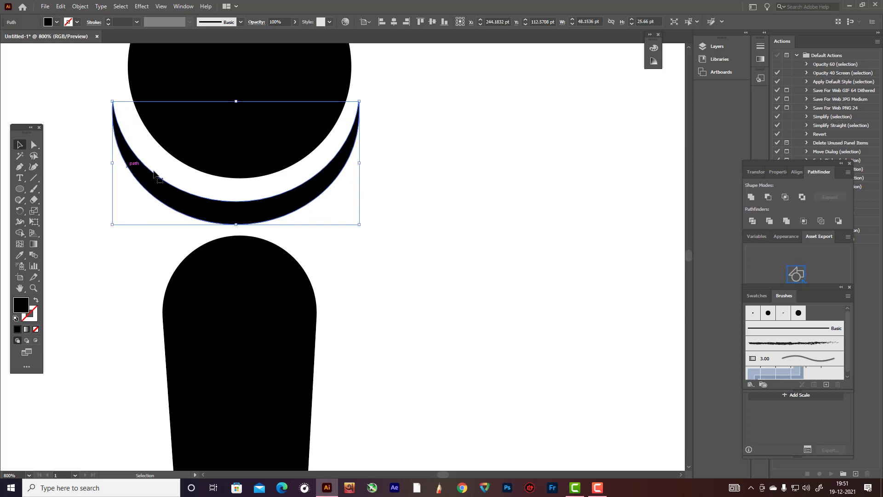
pyautogui.moveTo(234, 211); pyautogui.dragTo(233, 211)
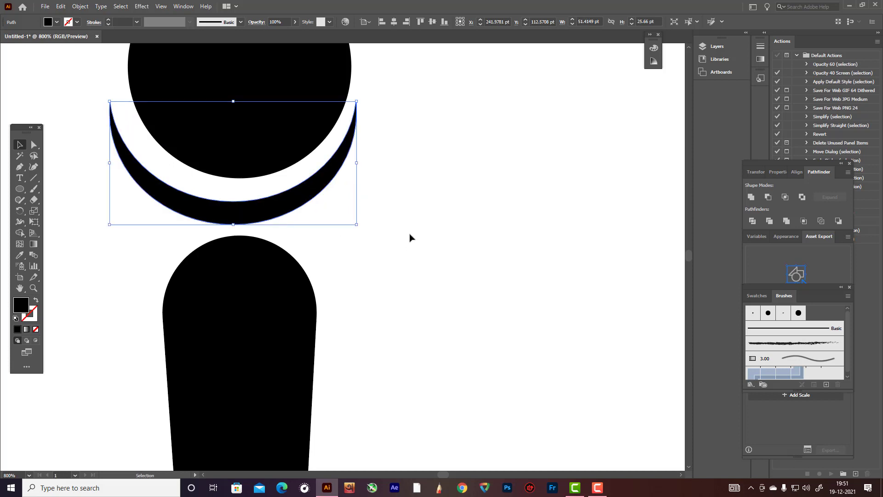
pyautogui.click(369, 215)
# - Convert the tapered body's stroke into a filled outline shape with Outline Stroke
pyautogui.scroll(-8, 253, 192)
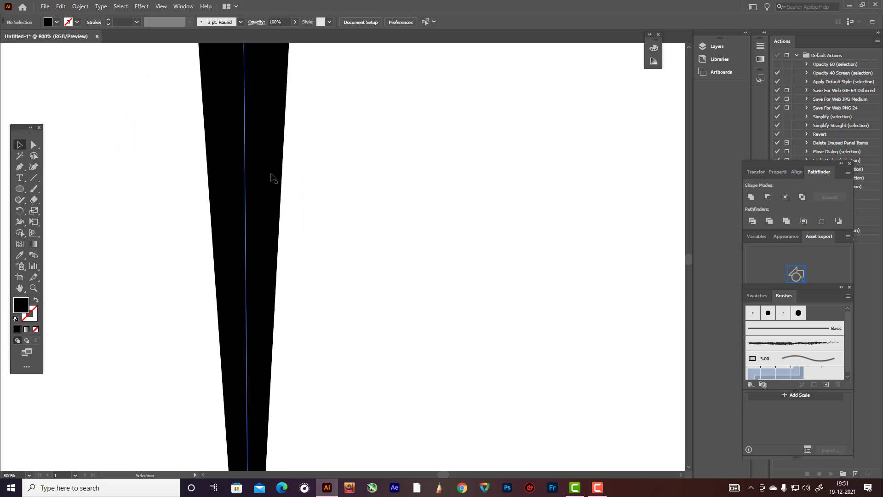
pyautogui.scroll(3, 227, 97)
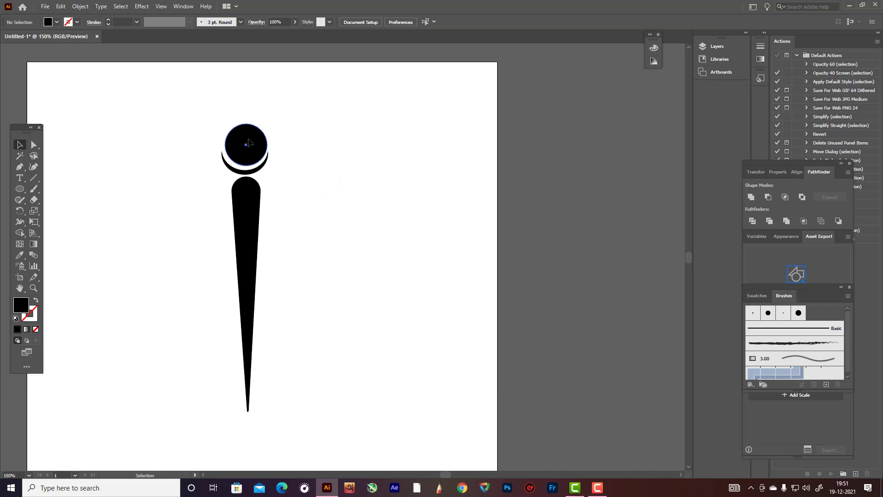
pyautogui.moveTo(248, 142); pyautogui.dragTo(252, 197)
pyautogui.click(252, 198)
pyautogui.scroll(4, 246, 169)
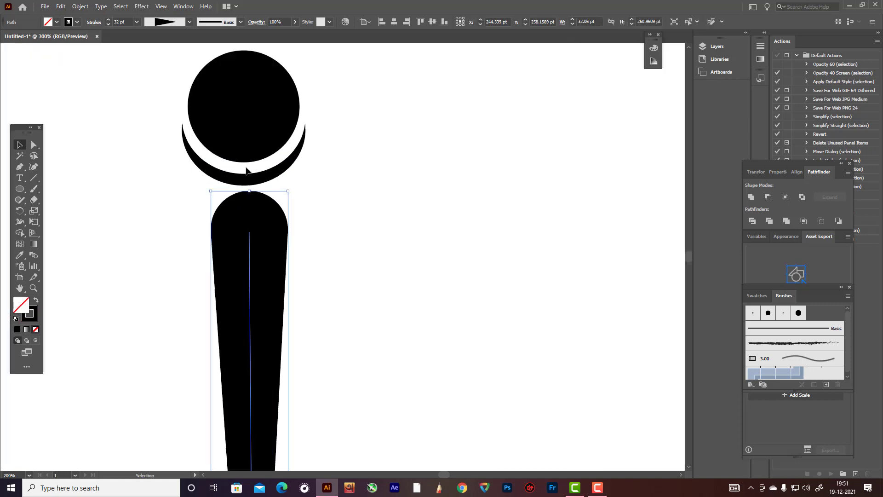
pyautogui.scroll(-3, 342, 207)
pyautogui.click(81, 6)
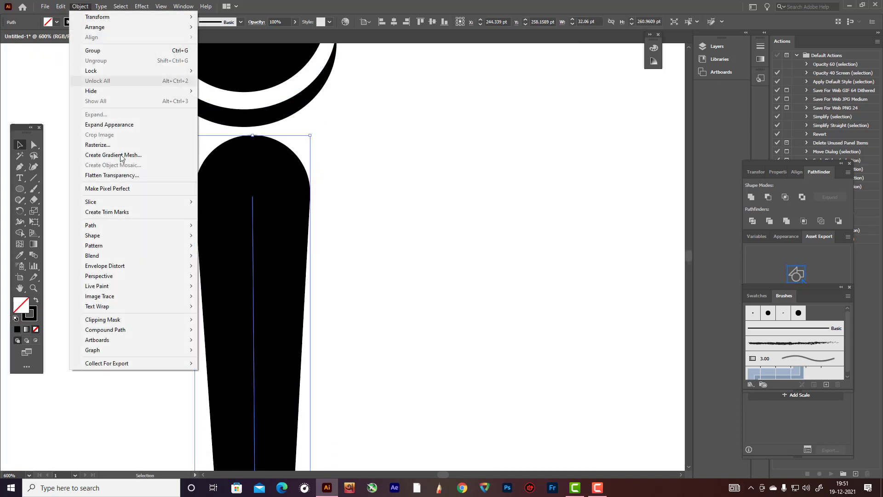
pyautogui.moveTo(134, 226)
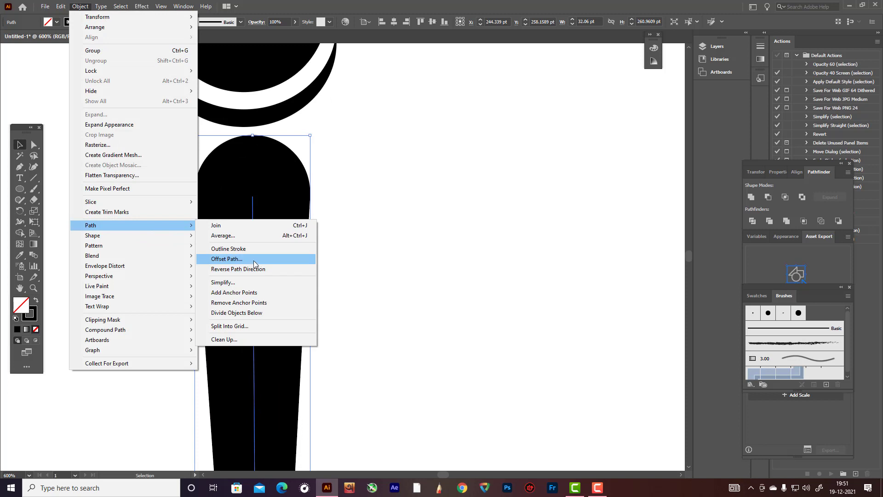
pyautogui.click(230, 249)
pyautogui.scroll(-5, 373, 225)
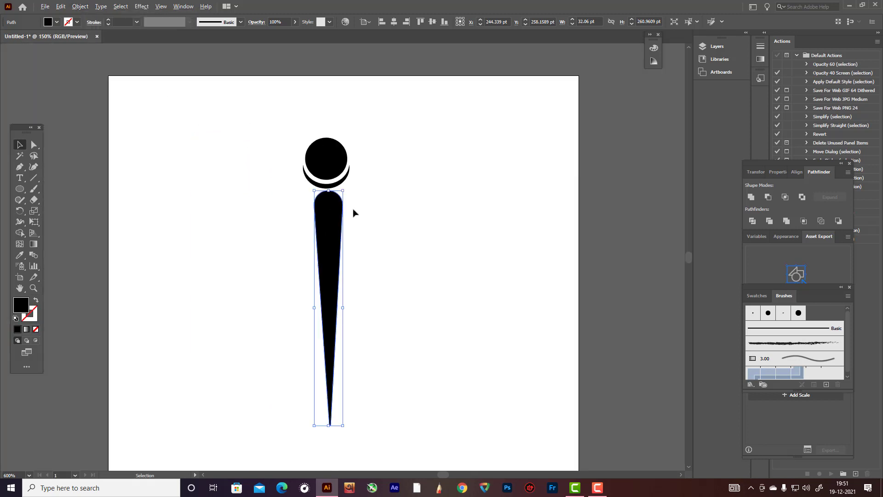
# - Duplicate the crescent slightly lower and unite both copies into one thicker crescent about 28.8 pt high
pyautogui.scroll(4, 373, 203)
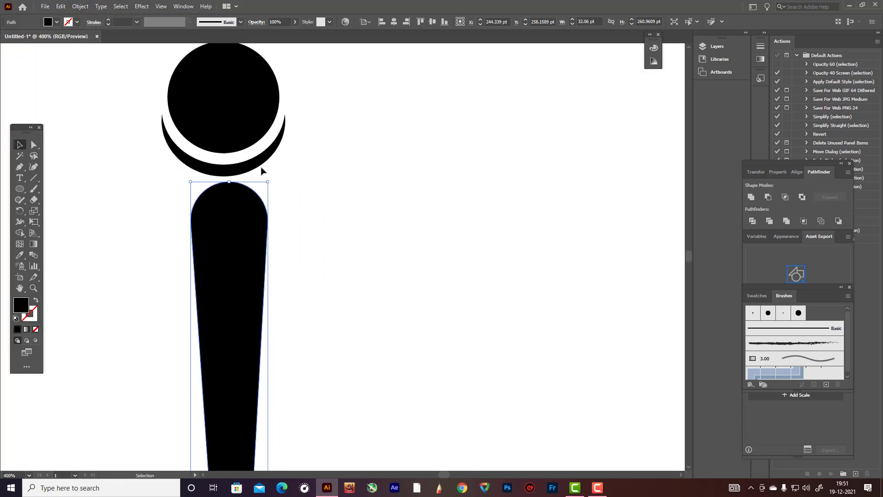
pyautogui.click(258, 166)
pyautogui.moveTo(259, 164); pyautogui.dragTo(301, 154)
pyautogui.click(272, 163)
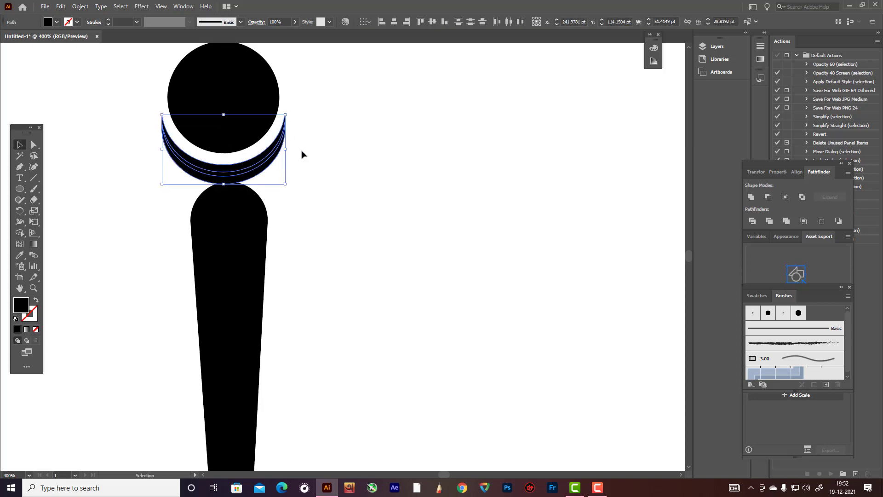
pyautogui.click(81, 9)
pyautogui.moveTo(124, 225)
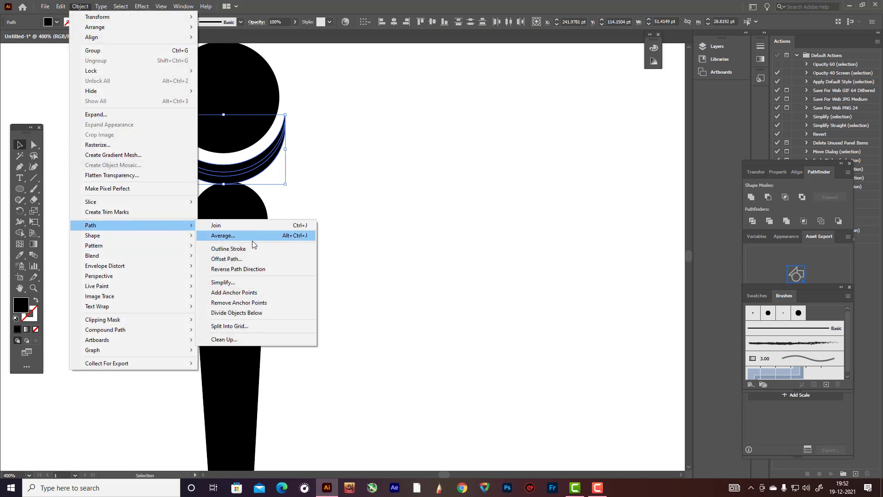
pyautogui.click(247, 248)
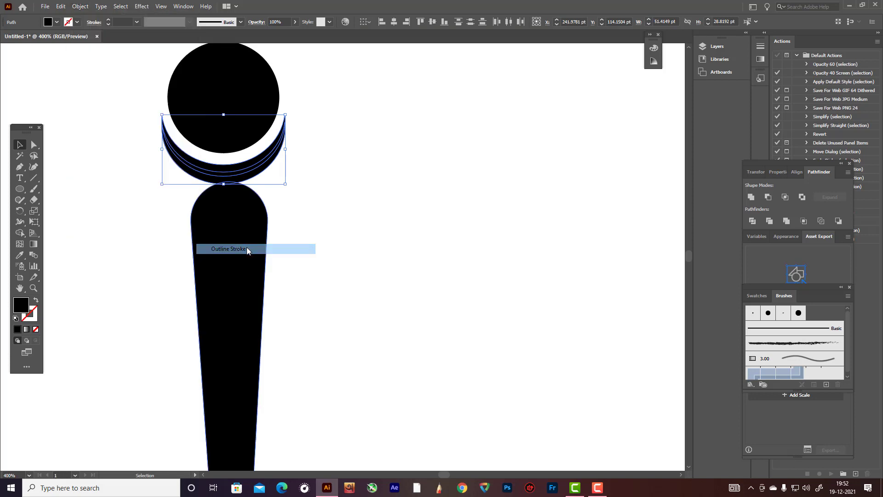
pyautogui.click(752, 197)
pyautogui.click(400, 213)
# - Move the tapered body slightly down to leave a narrow gap beneath the crescent
pyautogui.moveTo(224, 221); pyautogui.dragTo(225, 227)
pyautogui.click(371, 242)
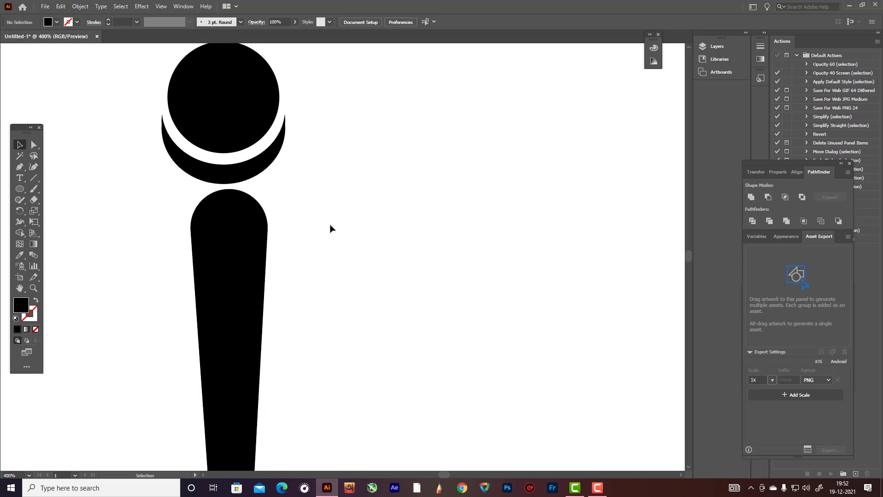
pyautogui.hotkey('ctrl', '1')
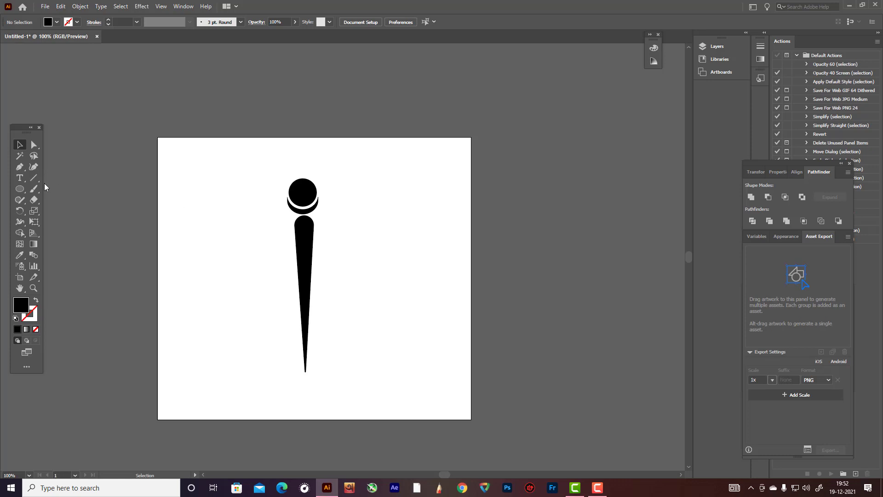
# - With the Pen tool, no fill and a 1 pt black stroke, start a curved path winding around the body's upper part
pyautogui.click(19, 167)
pyautogui.click(36, 303)
pyautogui.keyDown('alt'); pyautogui.scroll(3, 291, 306); pyautogui.keyUp('alt')
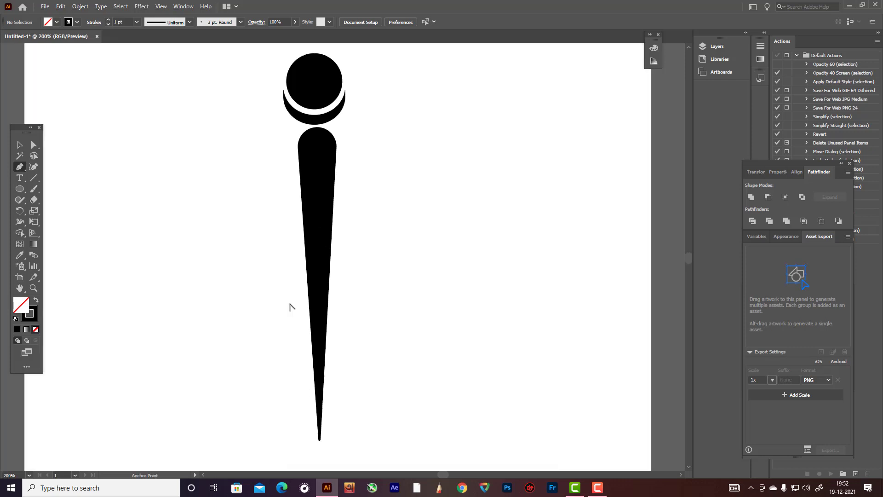
pyautogui.click(369, 91)
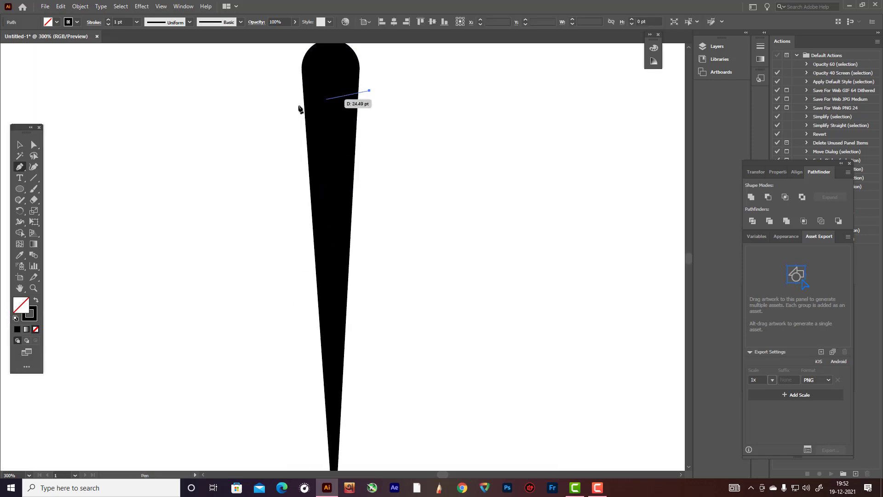
pyautogui.moveTo(285, 114); pyautogui.dragTo(262, 142)
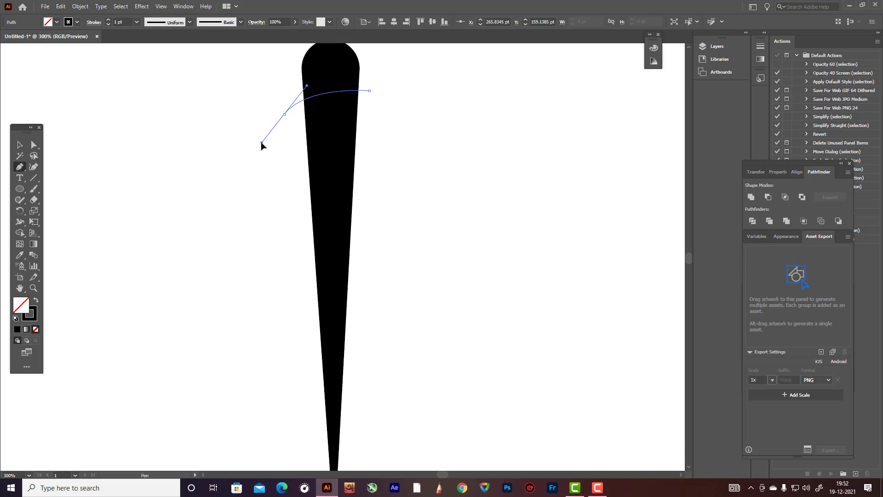
pyautogui.moveTo(306, 208); pyautogui.dragTo(367, 235)
pyautogui.scroll(-2, 379, 209)
pyautogui.scroll(-3, 387, 233)
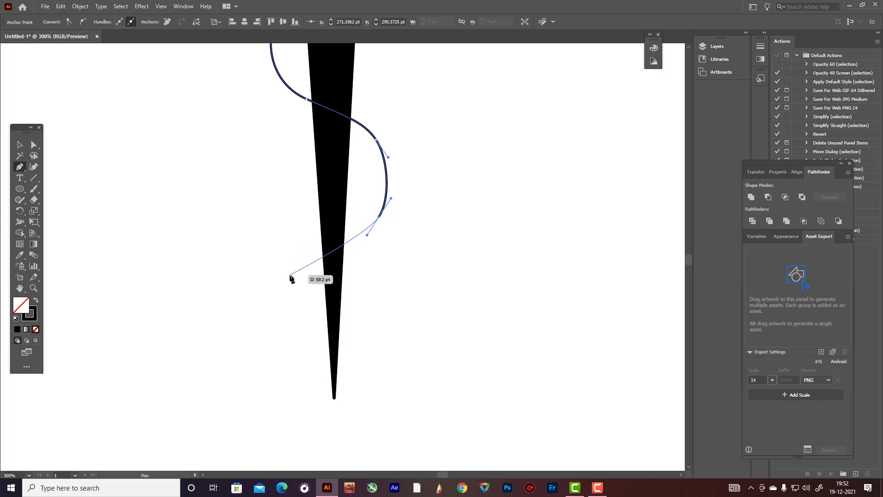
# - Continue the winding path around the body's lower part with alternating curves, ending just below the pointed tip
pyautogui.moveTo(298, 276); pyautogui.dragTo(284, 304)
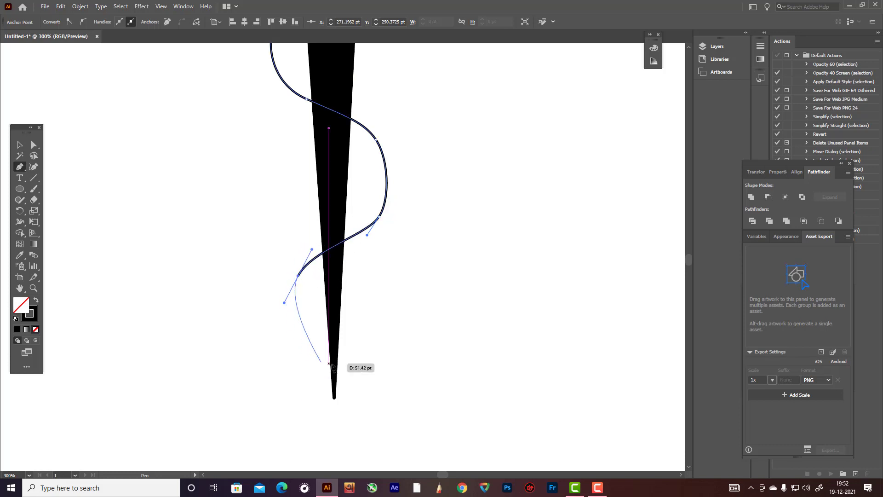
pyautogui.moveTo(308, 351); pyautogui.dragTo(374, 387)
pyautogui.scroll(-1, 363, 380)
pyautogui.scroll(-1, 343, 414)
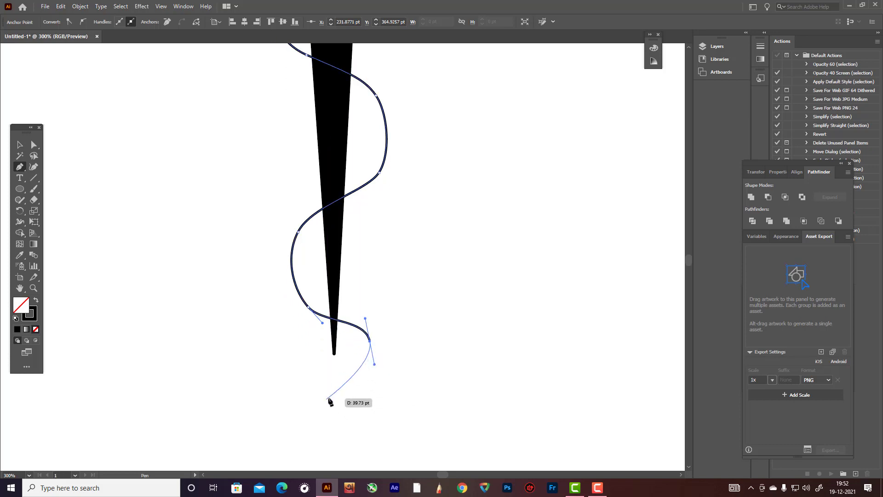
pyautogui.keyDown('ctrl'); pyautogui.click(305, 409); pyautogui.keyUp('ctrl')
pyautogui.hotkey('ctrl', 'z')
pyautogui.moveTo(309, 400); pyautogui.dragTo(304, 430)
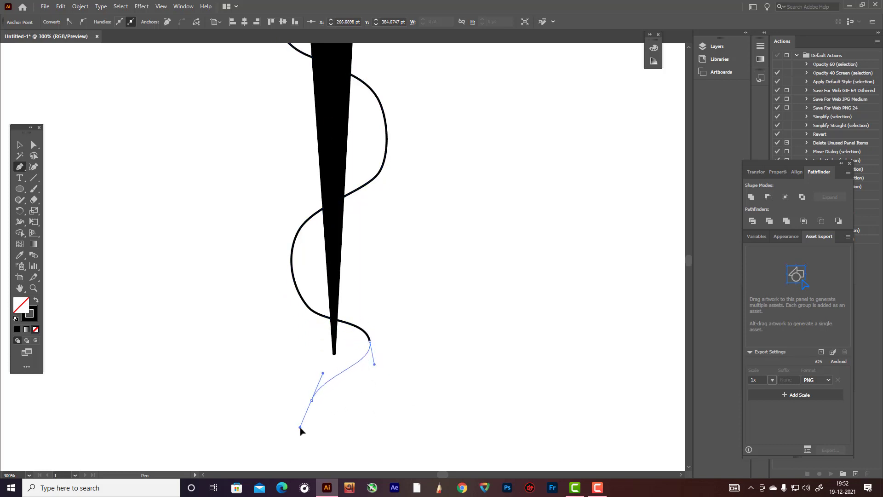
pyautogui.scroll(3, 322, 414)
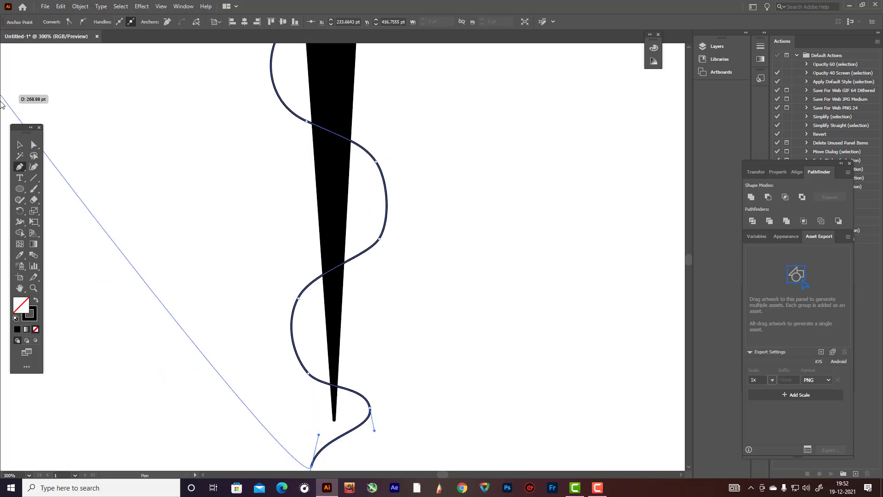
pyautogui.click(20, 145)
# - Smooth the winding path's lower curves and its wide bulge on the body's right side with the Smooth tool
pyautogui.scroll(3, 450, 178)
pyautogui.scroll(-2, 422, 165)
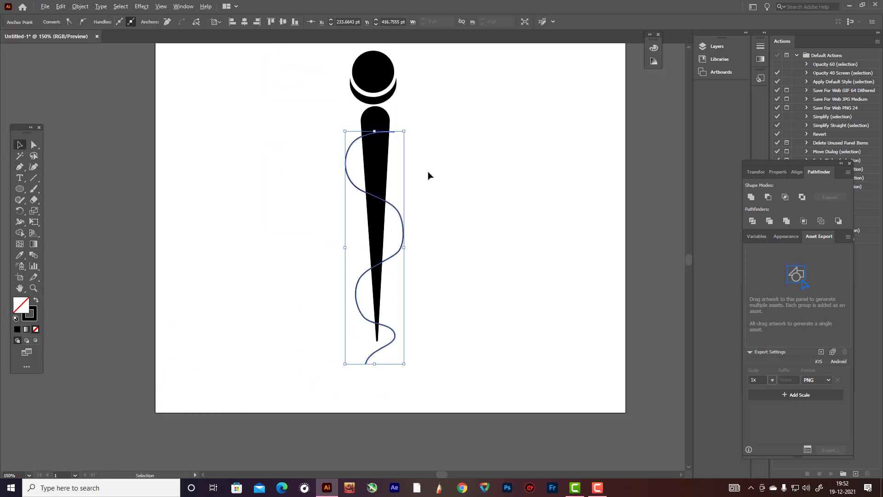
pyautogui.scroll(1, 470, 246)
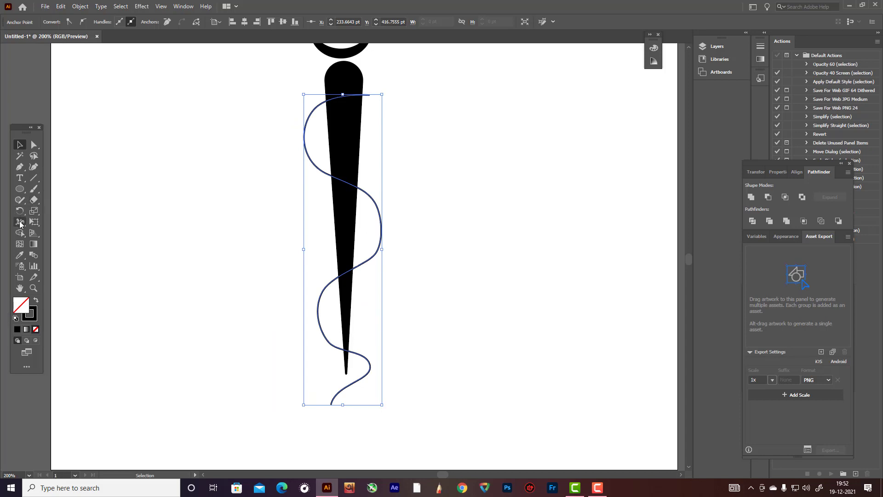
pyautogui.moveTo(20, 200)
pyautogui.mouseDown()
pyautogui.moveTo(64, 211)
pyautogui.moveTo(65, 222)
pyautogui.mouseUp()
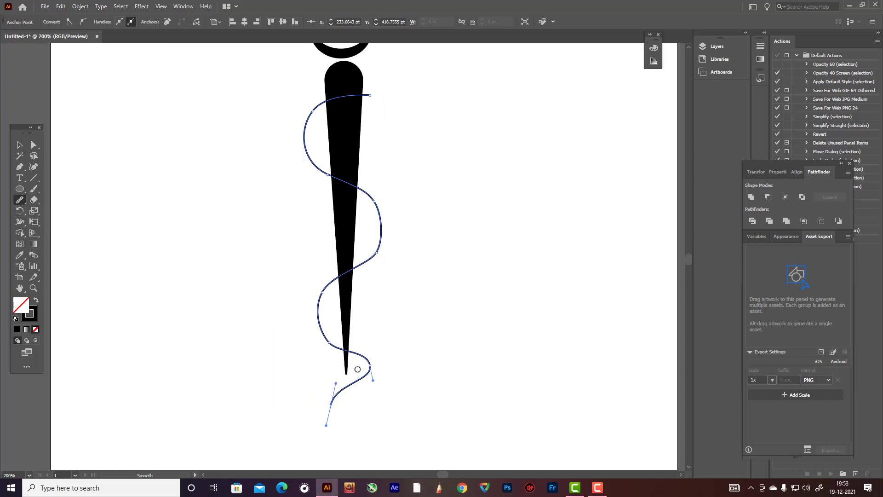
pyautogui.moveTo(327, 341); pyautogui.dragTo(379, 359)
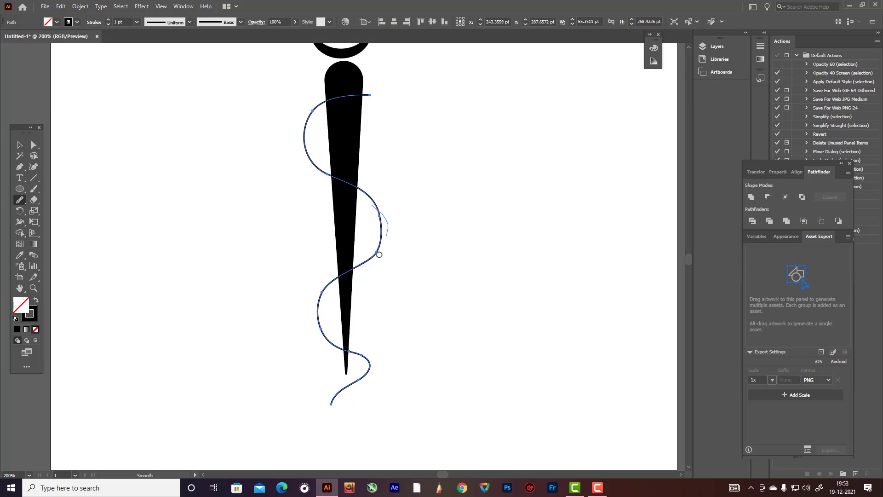
pyautogui.moveTo(379, 255); pyautogui.dragTo(377, 249)
pyautogui.click(19, 145)
pyautogui.click(418, 381)
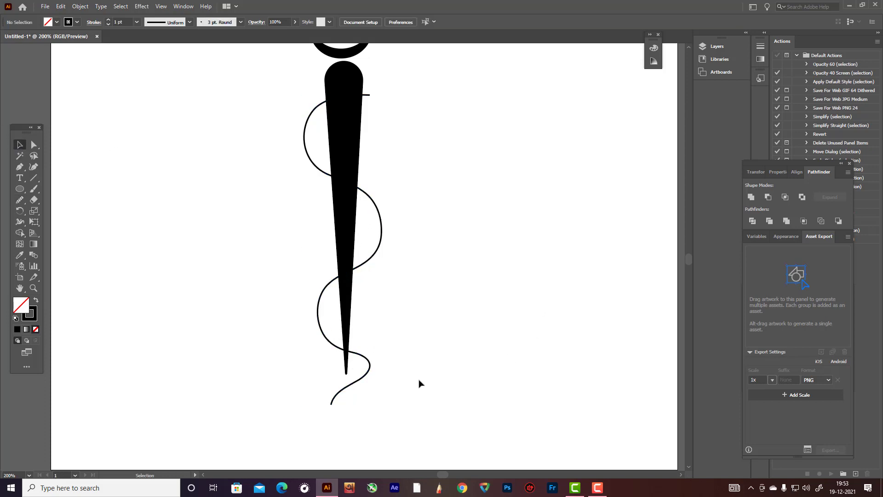
# - Draw a closed, rounded snake-head outline with the Pen tool around the winding path's upper end, beside the body
pyautogui.click(368, 371)
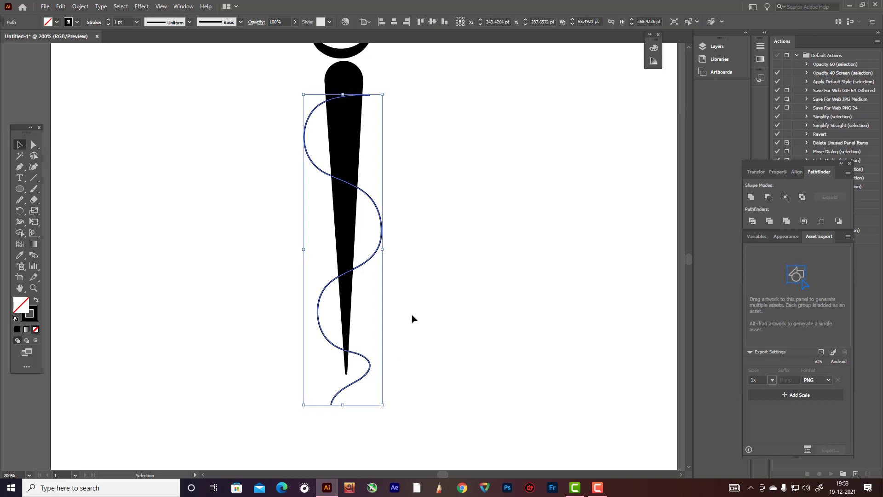
pyautogui.scroll(1, 418, 272)
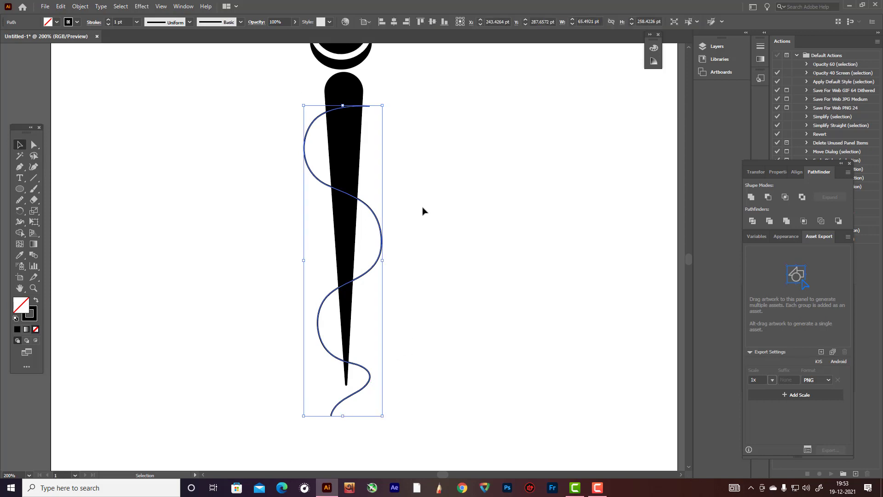
pyautogui.scroll(5, 413, 193)
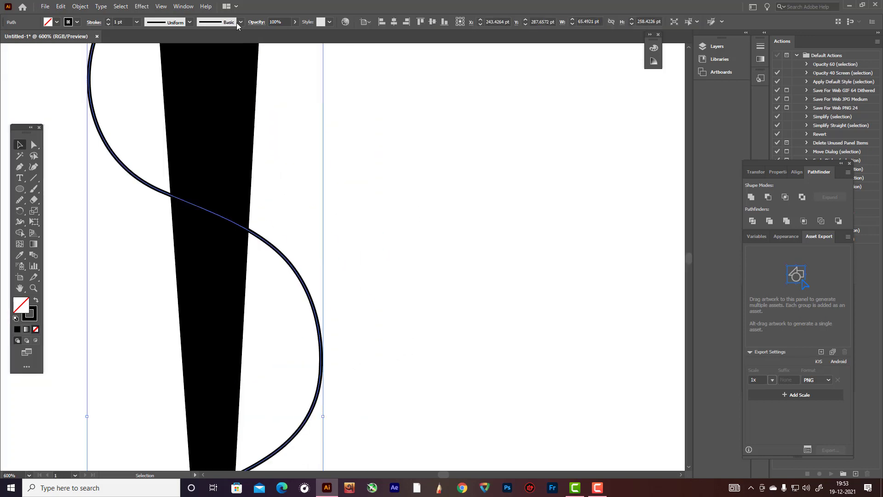
pyautogui.click(417, 152)
pyautogui.click(19, 167)
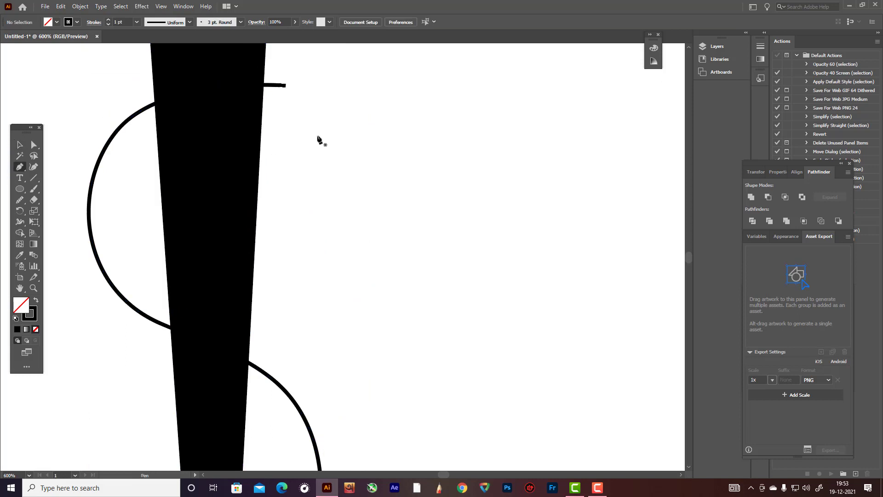
pyautogui.scroll(4, 317, 138)
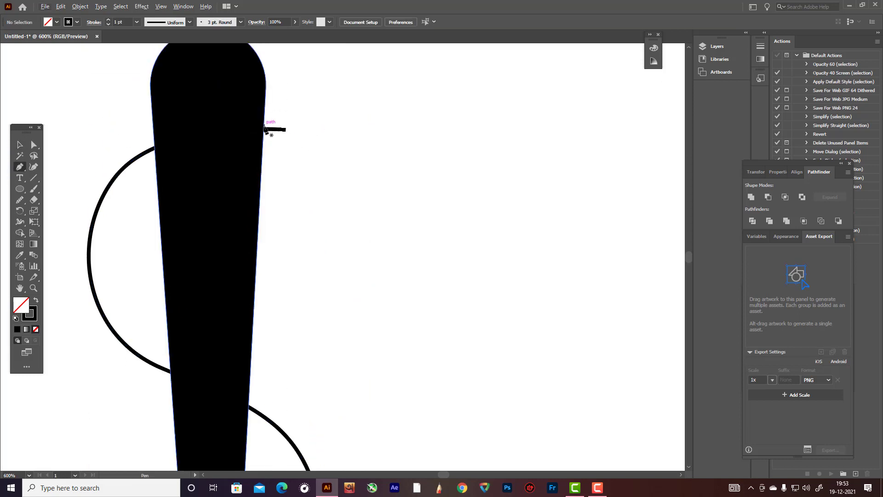
pyautogui.click(266, 127)
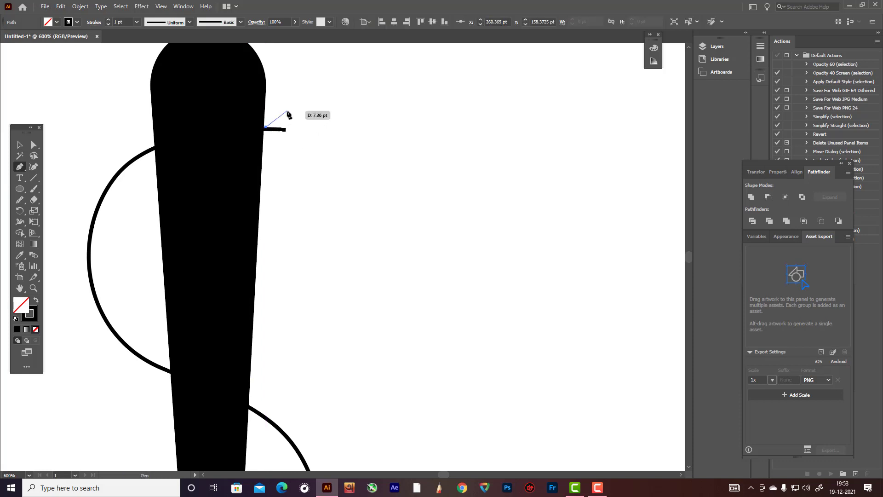
pyautogui.moveTo(287, 110); pyautogui.dragTo(343, 145)
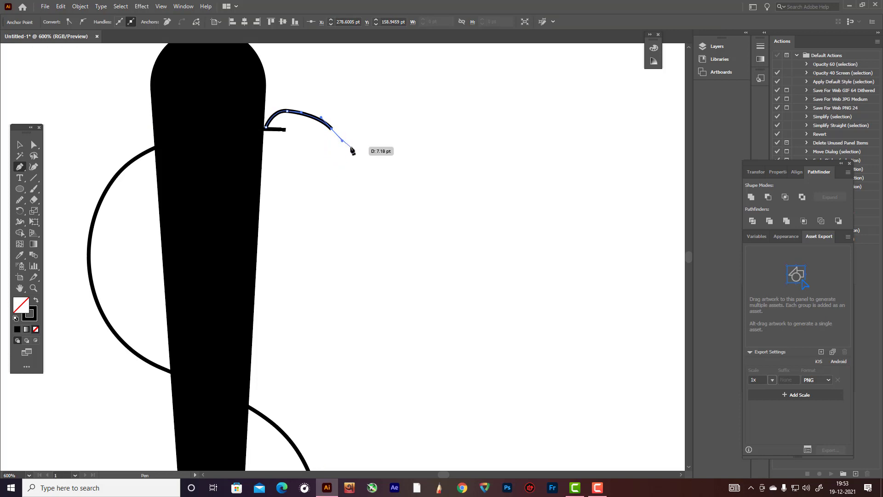
pyautogui.moveTo(349, 147)
pyautogui.mouseDown()
pyautogui.moveTo(346, 161)
pyautogui.moveTo(316, 172)
pyautogui.moveTo(270, 162)
pyautogui.moveTo(270, 134)
pyautogui.mouseUp()
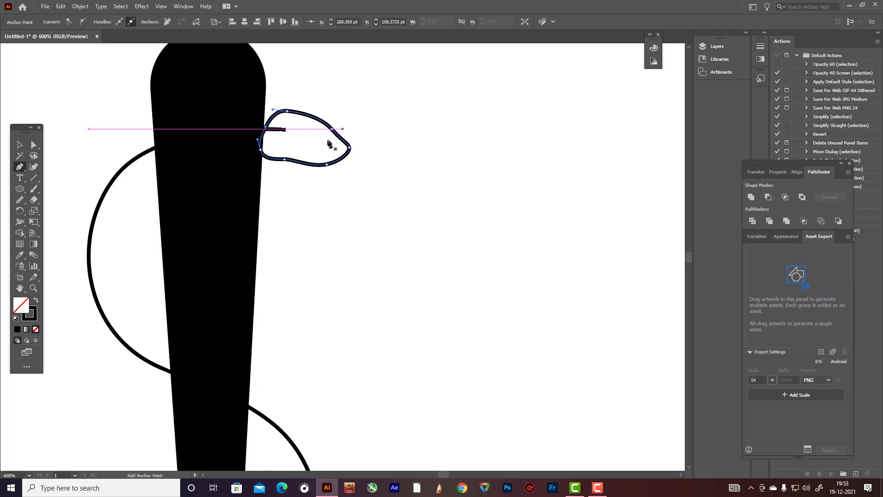
# - Move the head outline slightly to the right, clear of the tapered body's edge
pyautogui.press('v')
pyautogui.click(406, 157)
pyautogui.moveTo(349, 145); pyautogui.dragTo(356, 145)
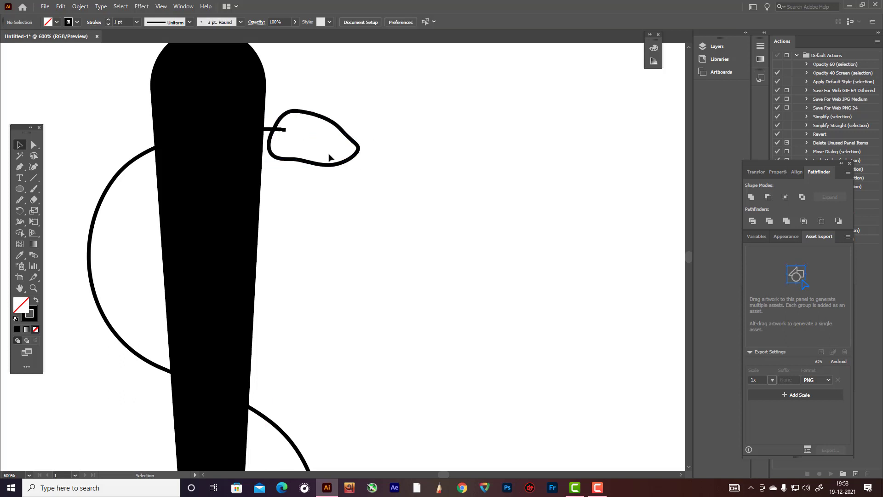
# - Draw a short straight tongue line about 9 pt long from the snake head's tip, sloping outward and down, with the Pen tool
pyautogui.click(19, 167)
pyautogui.click(358, 156)
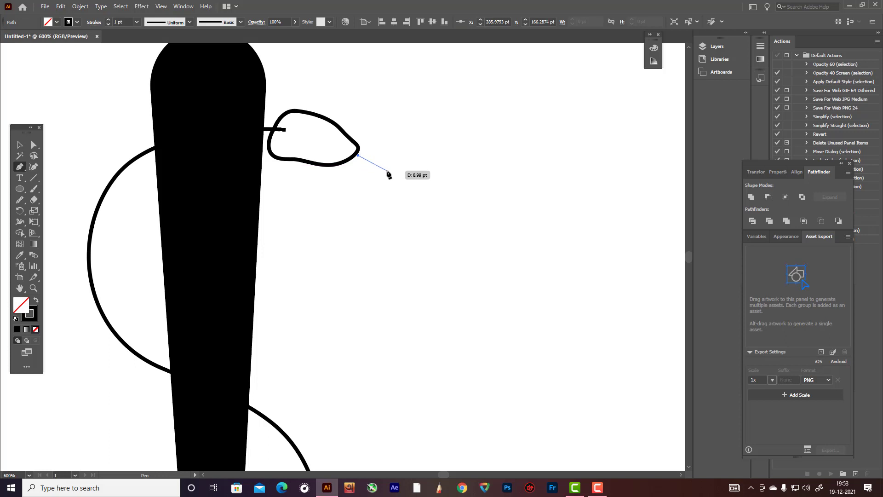
pyautogui.click(386, 170)
pyautogui.click(19, 144)
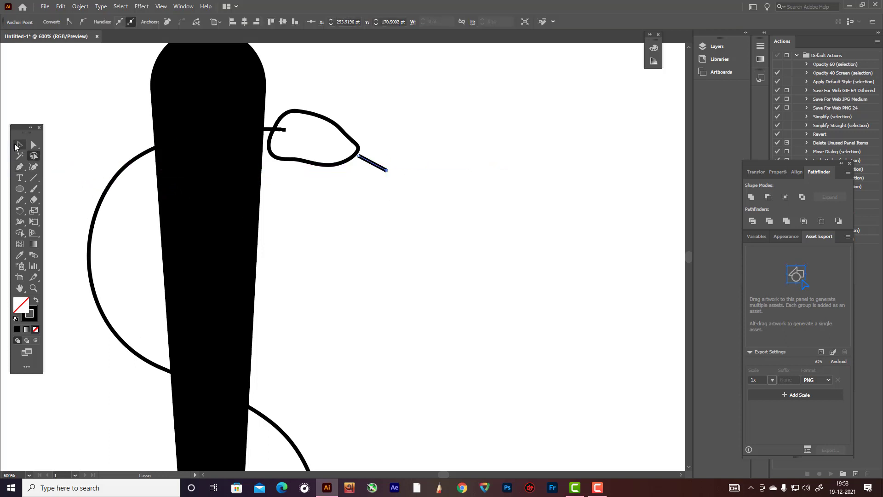
# - Widen the tongue line's end nearest the head with the Width tool
pyautogui.click(19, 222)
pyautogui.scroll(4, 375, 159)
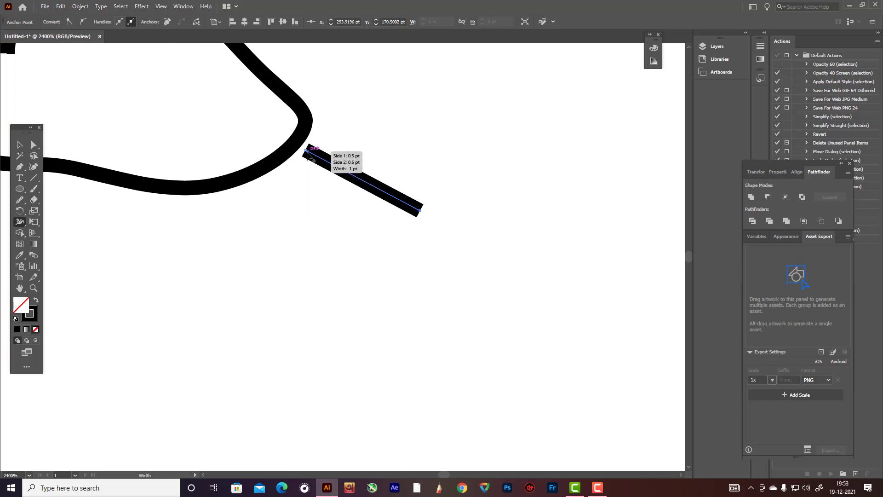
pyautogui.moveTo(311, 159); pyautogui.dragTo(303, 169)
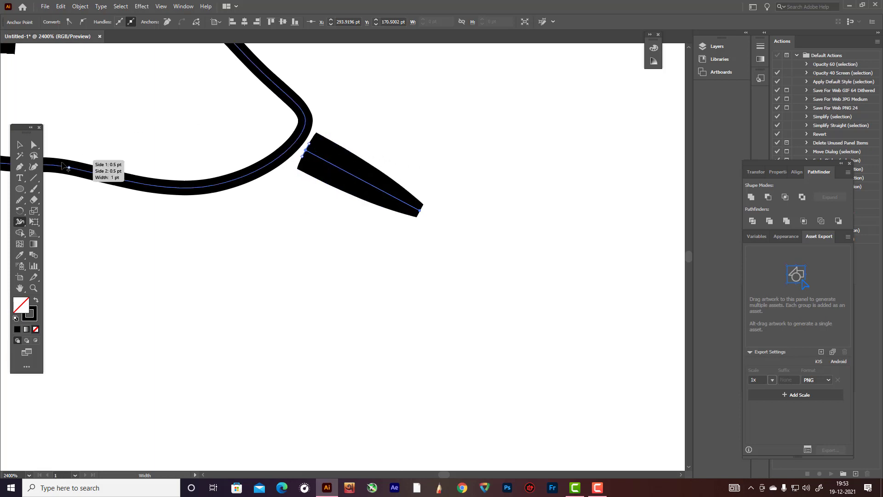
# - Shift the tongue's two ends slightly away from the head and bend its middle downward with the Curvature tool
pyautogui.click(33, 166)
pyautogui.moveTo(305, 150); pyautogui.dragTo(314, 154)
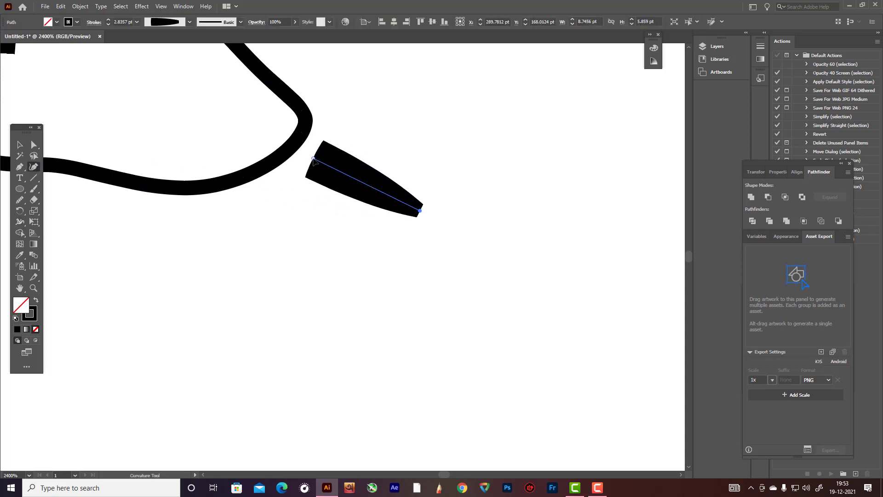
pyautogui.moveTo(420, 212); pyautogui.dragTo(433, 219)
pyautogui.moveTo(367, 183); pyautogui.dragTo(370, 199)
# - Apply the lens-shaped width profile to the tongue so it is pointed at both ends
pyautogui.click(190, 22)
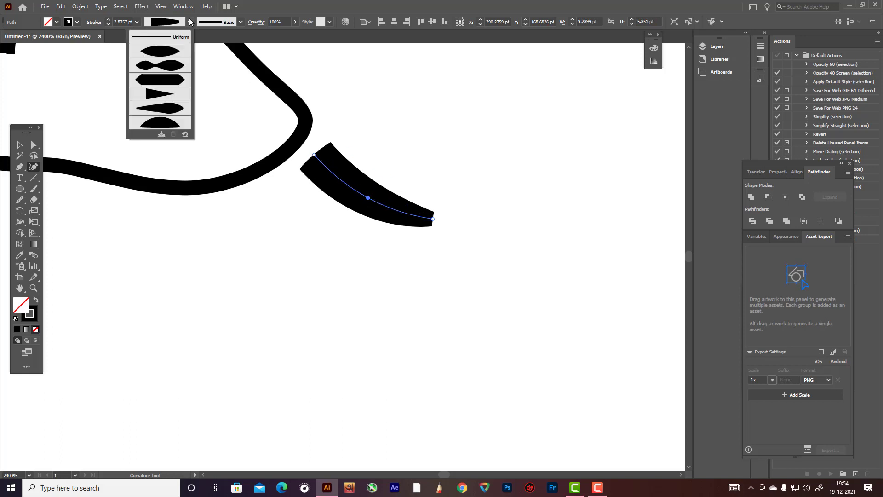
pyautogui.click(171, 69)
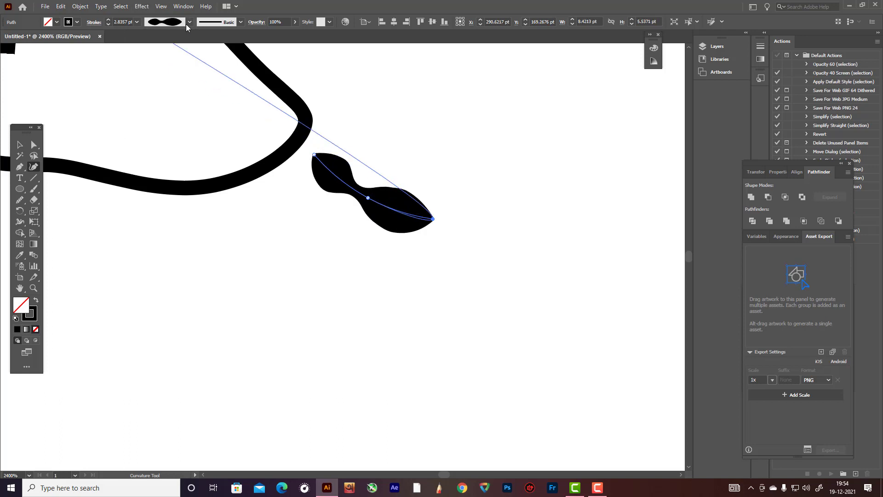
pyautogui.click(189, 22)
pyautogui.click(171, 52)
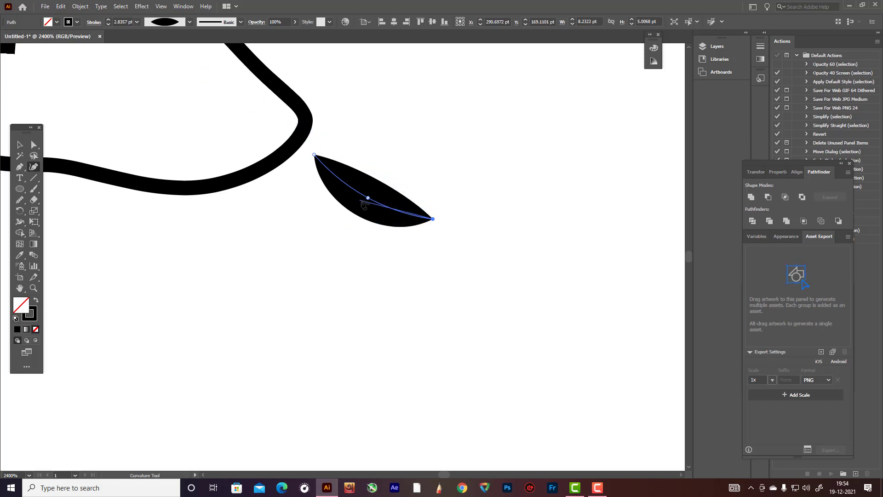
# - Reshape the tongue into a gentle S-curve and set its stroke weight to 2 pt
pyautogui.moveTo(367, 197); pyautogui.dragTo(439, 228)
pyautogui.write('2')
pyautogui.press('Return')
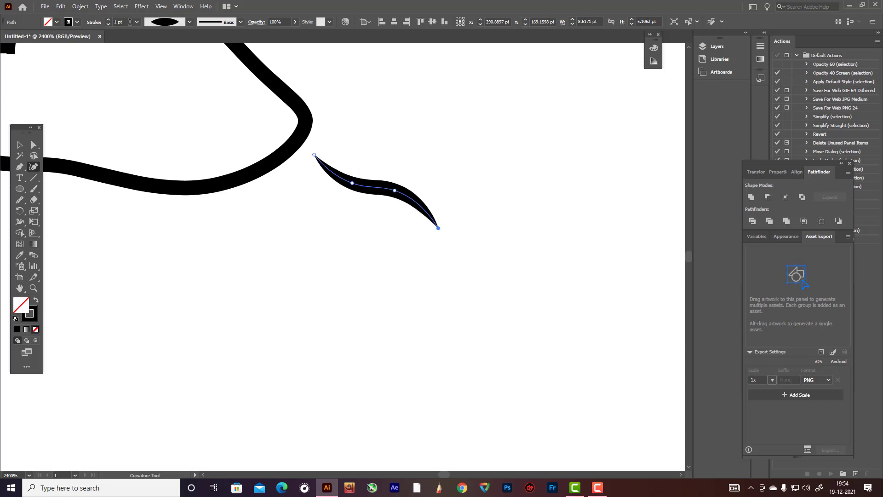
pyautogui.press('v')
pyautogui.click(384, 145)
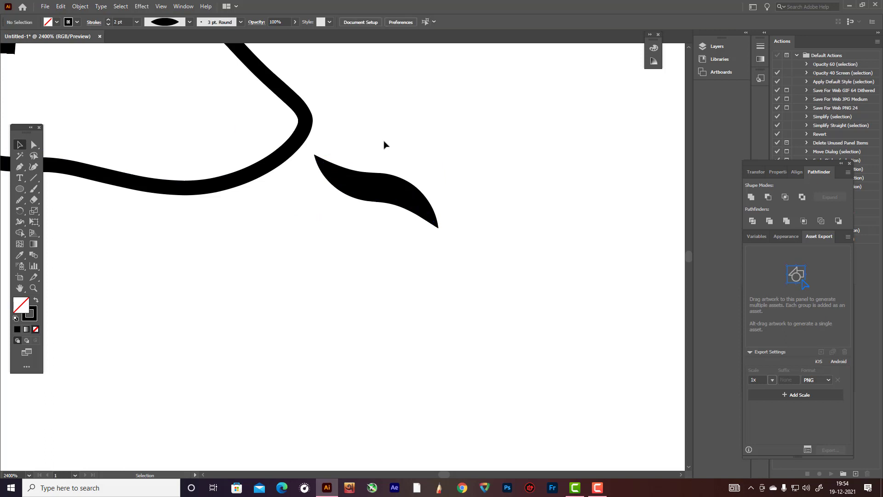
# - Widen the winding path near its head end to about 13.66 pt with the Width tool
pyautogui.scroll(-6, 391, 129)
pyautogui.scroll(2, 400, 117)
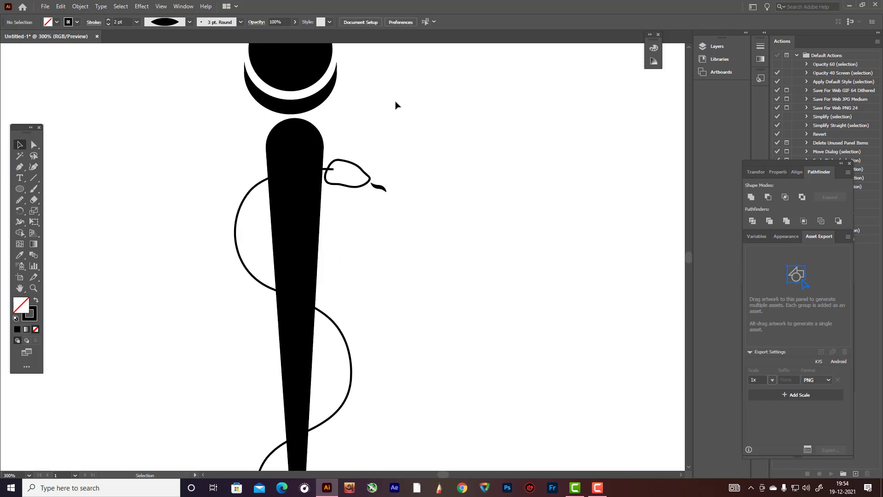
pyautogui.click(248, 204)
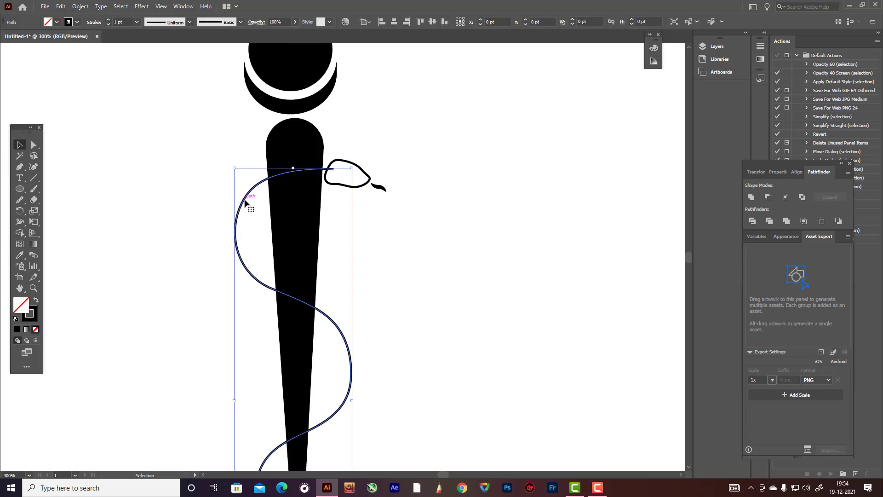
pyautogui.scroll(-2, 247, 203)
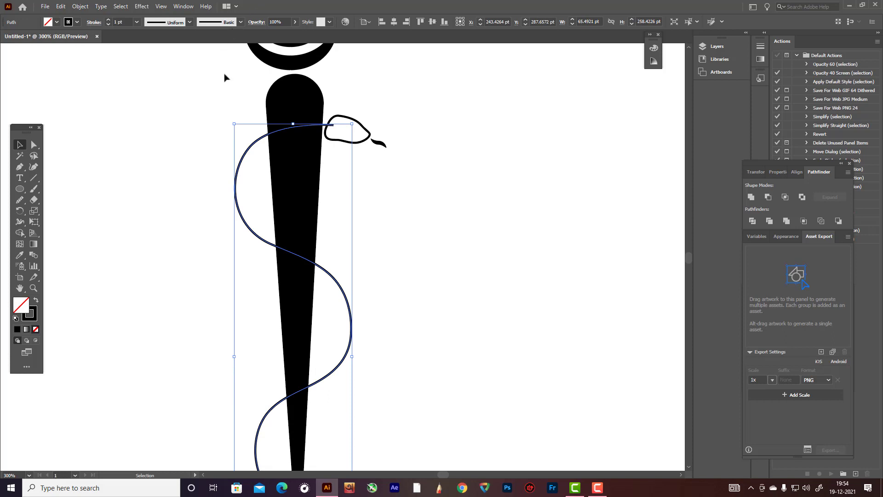
pyautogui.click(20, 221)
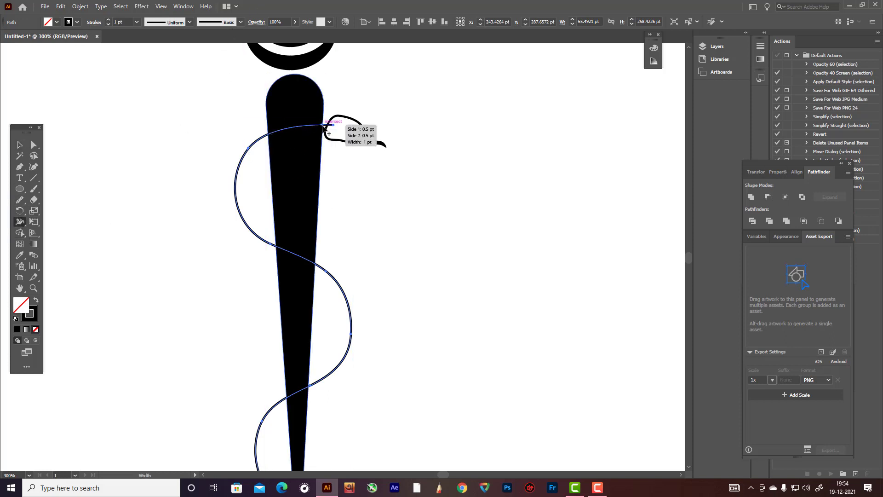
pyautogui.moveTo(326, 128); pyautogui.dragTo(327, 141)
pyautogui.scroll(-5, 355, 148)
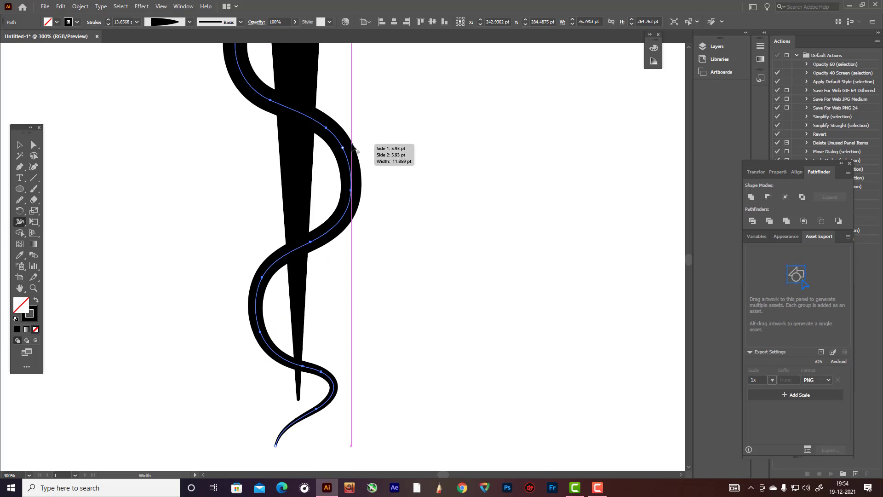
# - Narrow the winding path's tail end to a sharp point and shift its widest point to the very end at the head
pyautogui.scroll(-3, 356, 150)
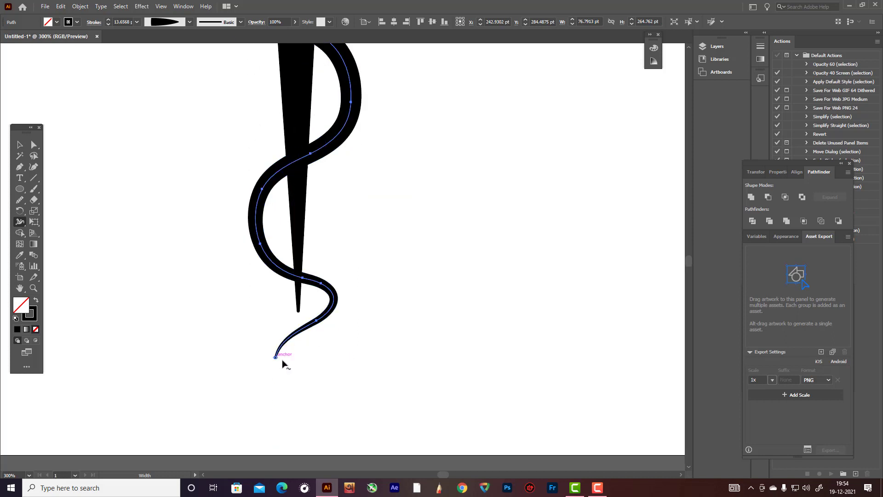
pyautogui.scroll(6, 277, 365)
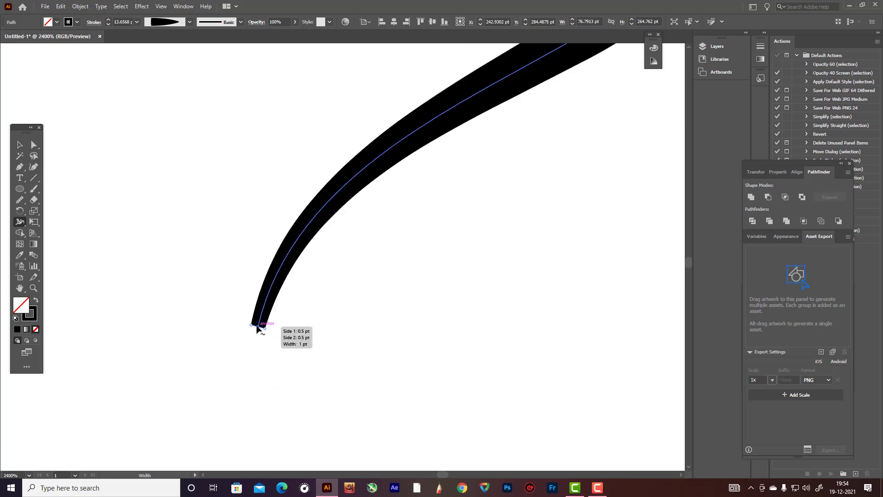
pyautogui.moveTo(264, 330); pyautogui.dragTo(264, 331)
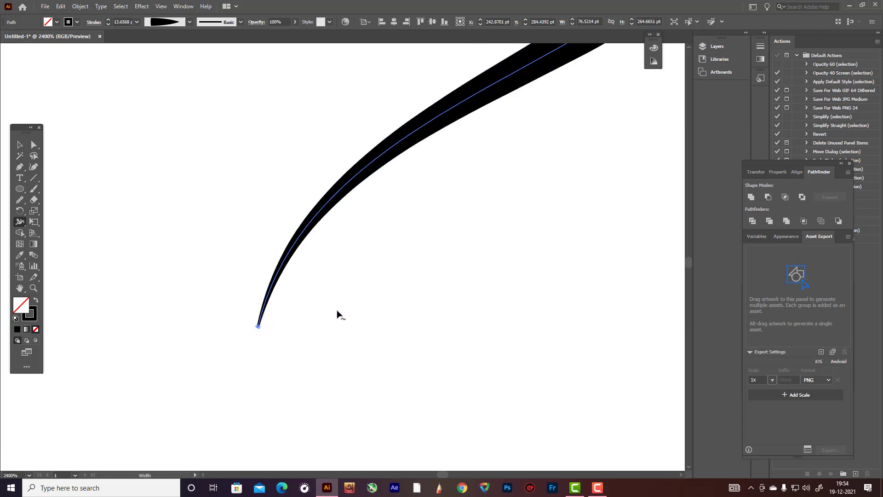
pyautogui.scroll(-6, 330, 306)
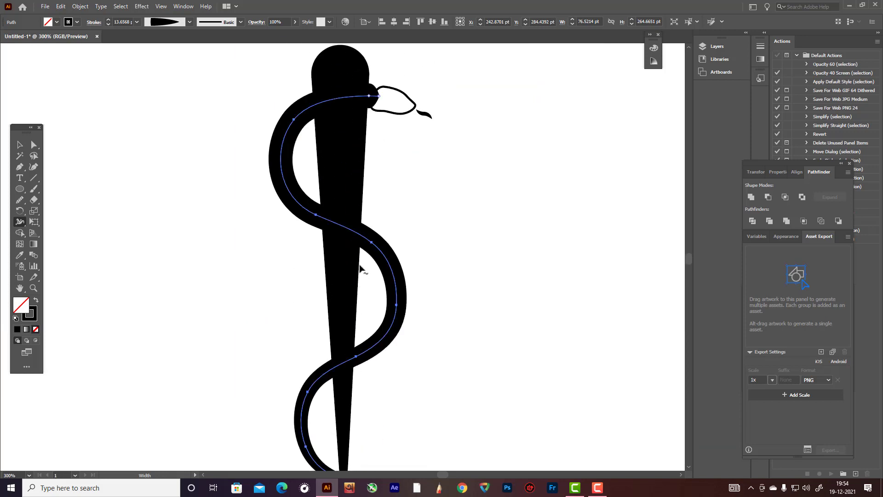
pyautogui.moveTo(368, 153)
pyautogui.mouseDown()
pyautogui.moveTo(371, 167)
pyautogui.moveTo(405, 174)
pyautogui.moveTo(381, 166)
pyautogui.mouseUp()
pyautogui.click(20, 145)
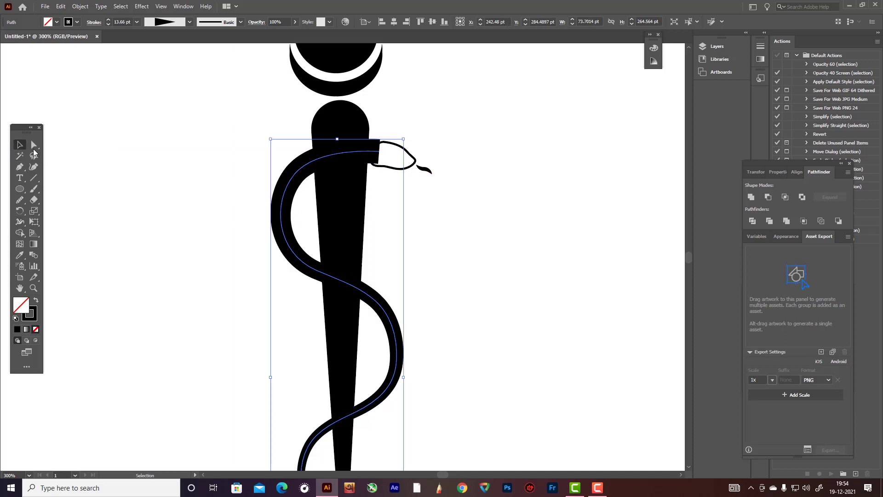
# - Scale the snake's head outline and tongue up slightly together
pyautogui.click(412, 146)
pyautogui.click(400, 141)
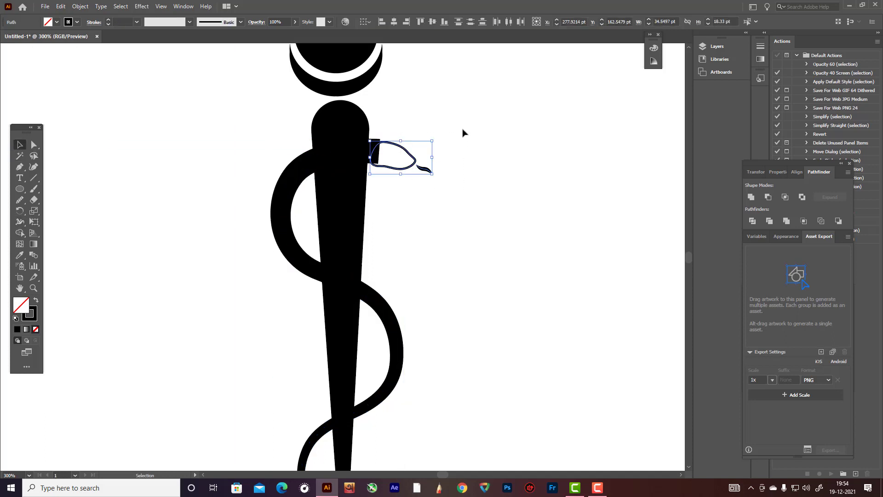
pyautogui.moveTo(433, 140); pyautogui.dragTo(438, 139)
pyautogui.click(415, 137)
# - Swap the head outline's fill and stroke so the head is solid black without a stroke
pyautogui.click(405, 143)
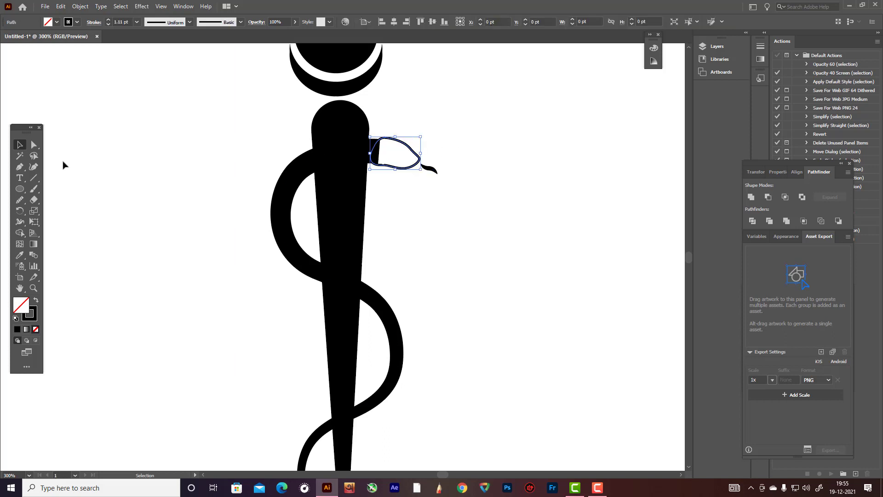
pyautogui.click(36, 299)
pyautogui.click(53, 284)
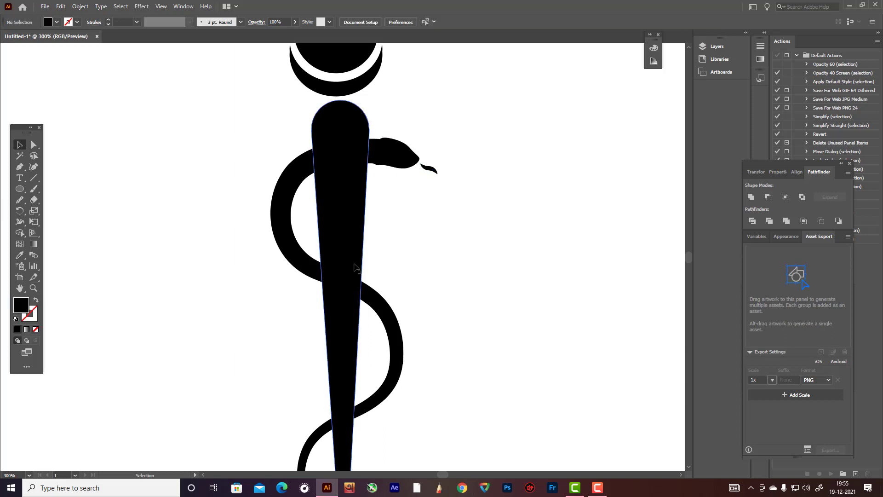
# - Stretch the tapered body downward so its pointed tip extends past the snake's tail
pyautogui.scroll(-5, 444, 192)
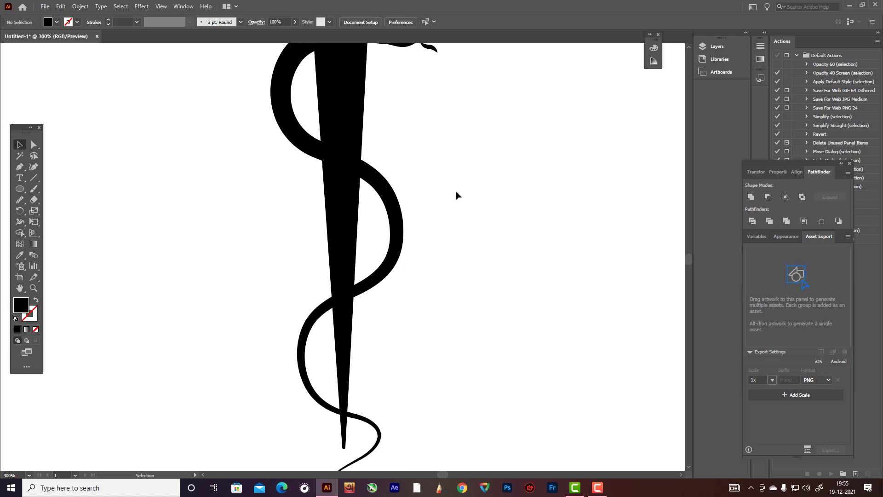
pyautogui.scroll(-3, 469, 199)
pyautogui.scroll(2, 469, 200)
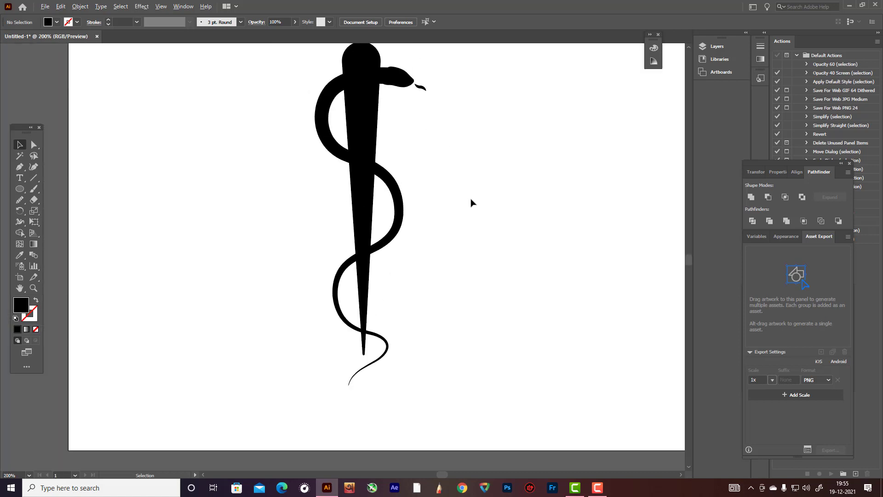
pyautogui.scroll(4, 470, 200)
pyautogui.scroll(-4, 437, 254)
pyautogui.click(368, 296)
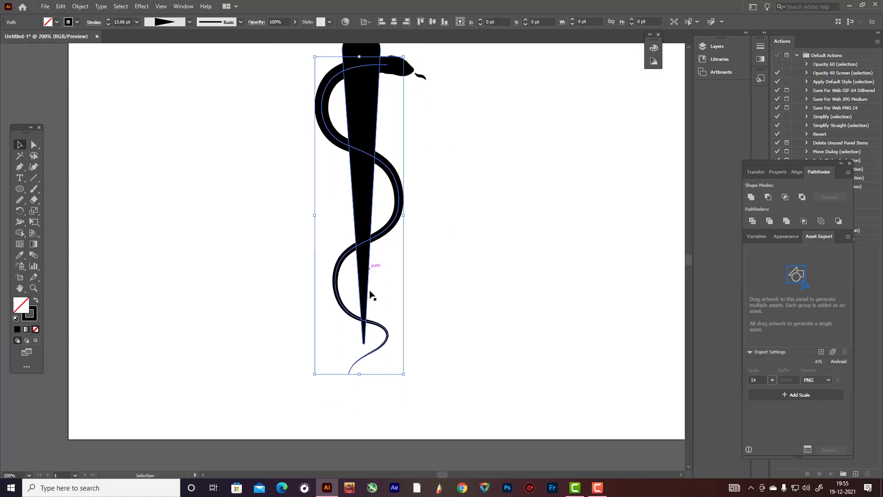
pyautogui.hotkey('ctrl', 'shift', 'a')
pyautogui.click(366, 225)
pyautogui.scroll(-4, 375, 239)
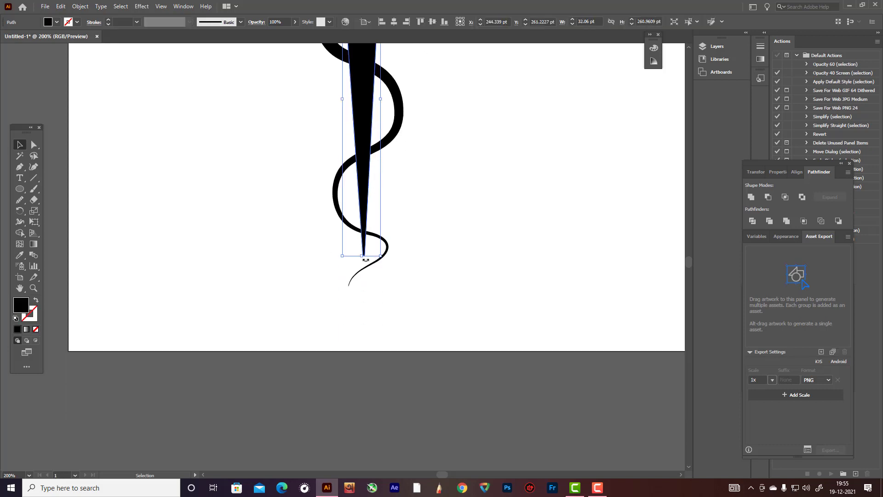
pyautogui.moveTo(361, 257); pyautogui.dragTo(365, 299)
pyautogui.click(484, 266)
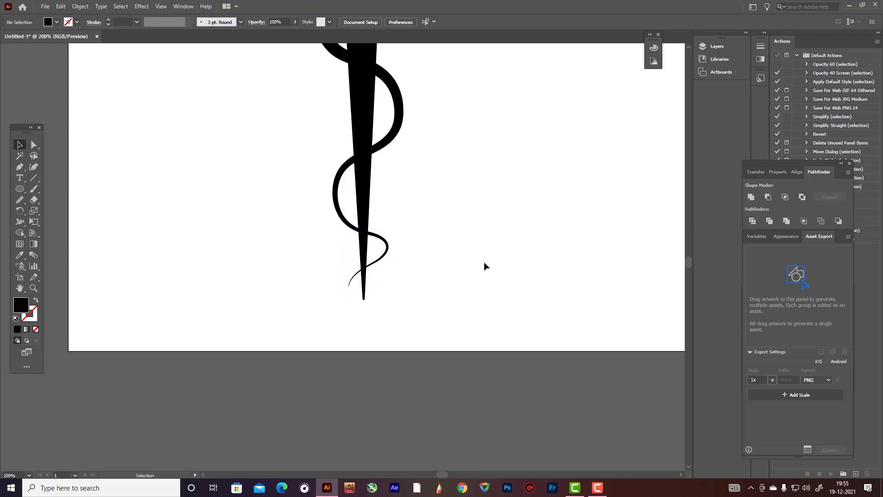
# - Outline the stroke of the winding snake path together with the head and unite them into one shape
pyautogui.scroll(5, 501, 251)
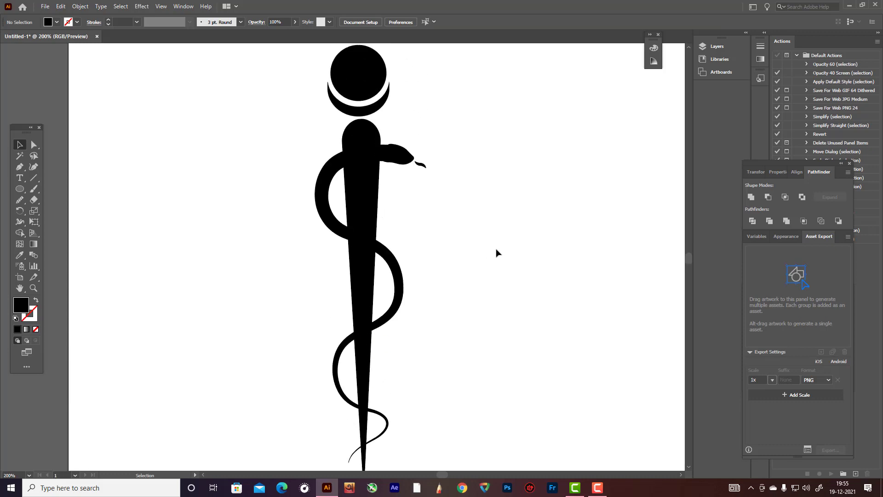
pyautogui.scroll(1, 500, 251)
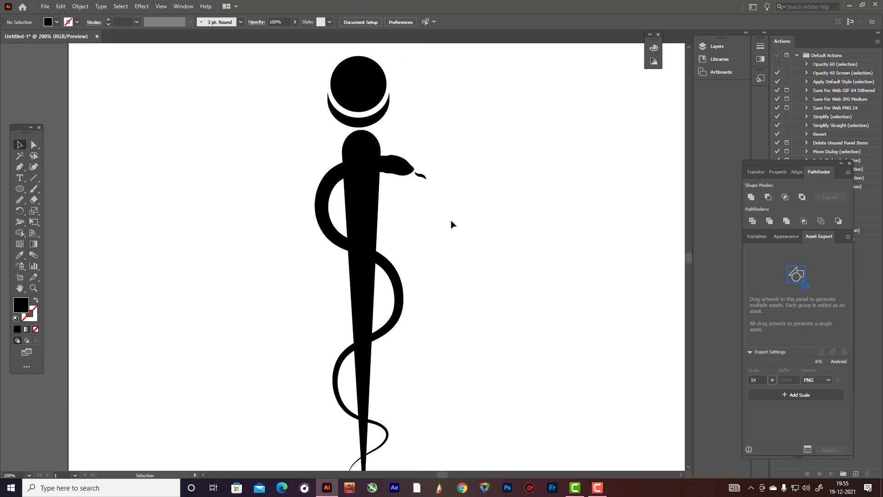
pyautogui.click(399, 173)
pyautogui.keyDown('shift'); pyautogui.click(348, 173); pyautogui.keyUp('shift')
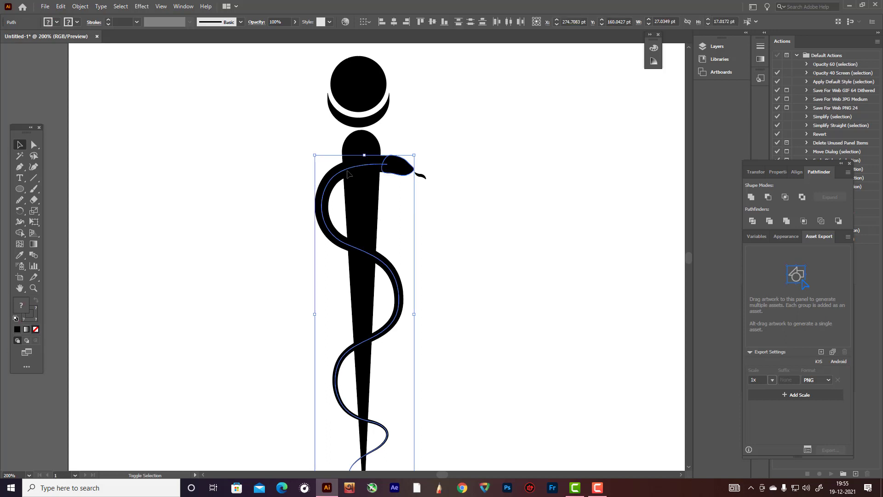
pyautogui.scroll(-2, 424, 188)
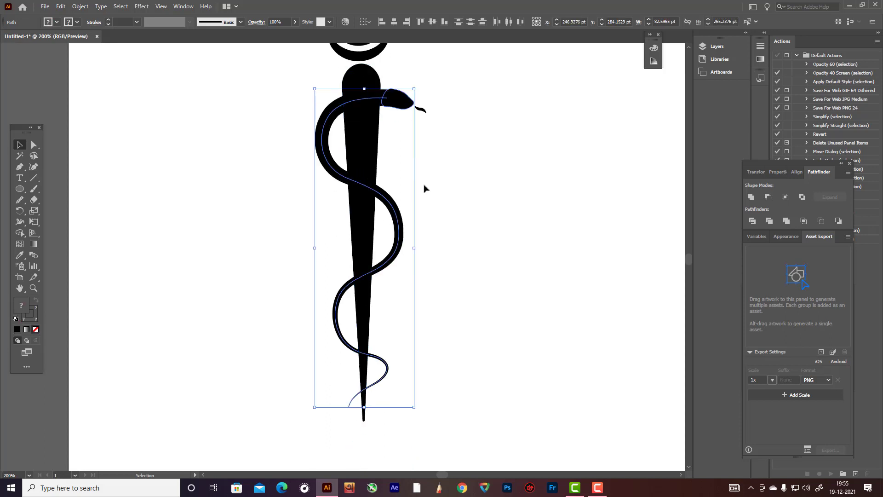
pyautogui.click(72, 8)
pyautogui.moveTo(103, 228)
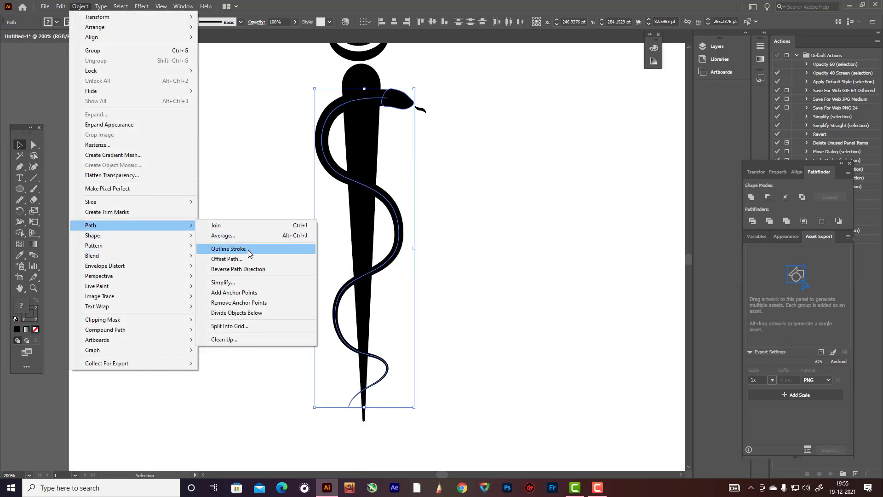
pyautogui.click(247, 251)
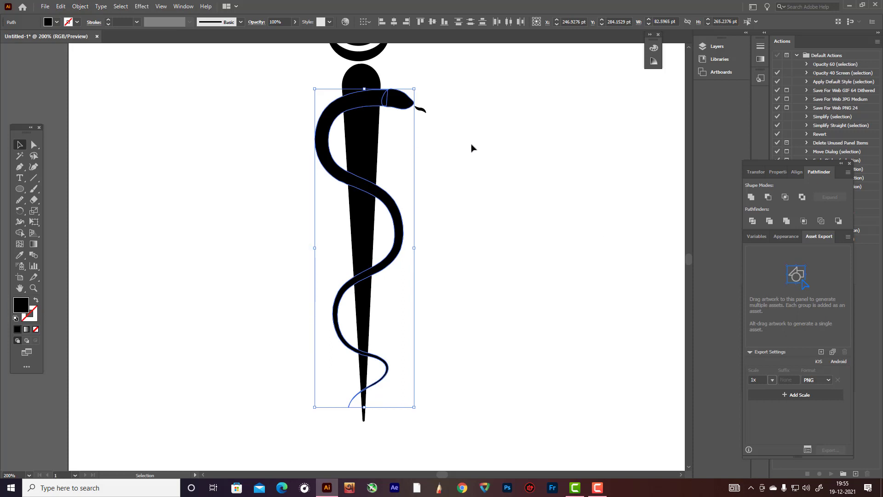
pyautogui.click(753, 197)
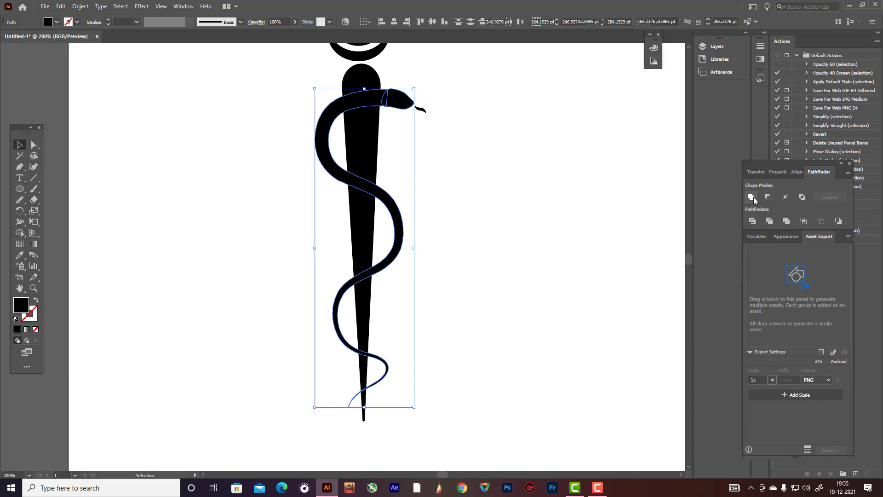
# - Select the united snake shape and apply Outline Stroke to it
pyautogui.scroll(2, 538, 185)
pyautogui.click(542, 186)
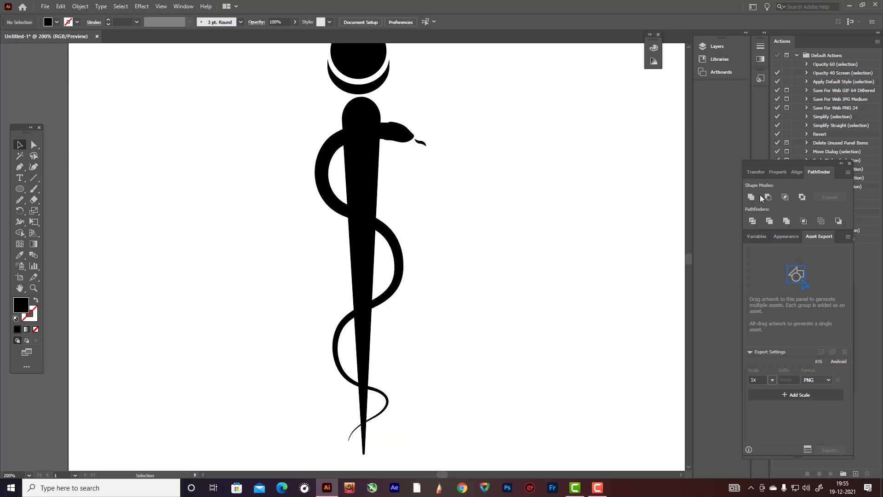
pyautogui.scroll(1, 577, 202)
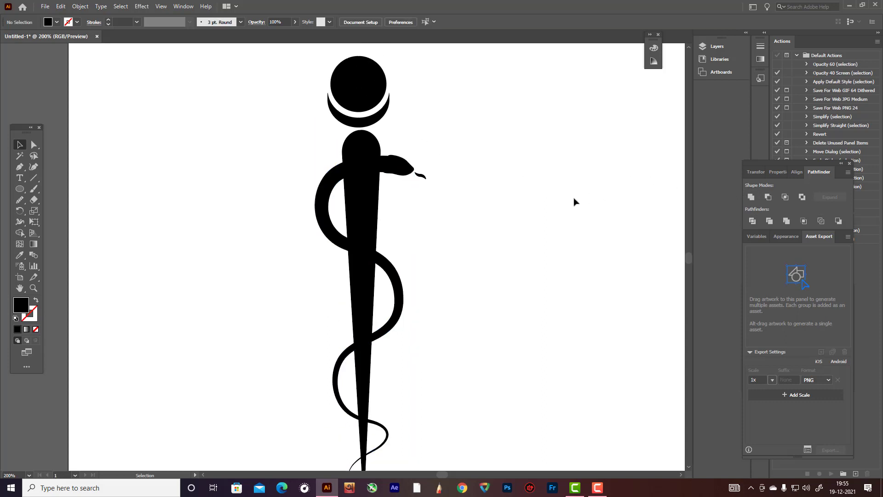
pyautogui.click(401, 169)
pyautogui.scroll(-2, 411, 175)
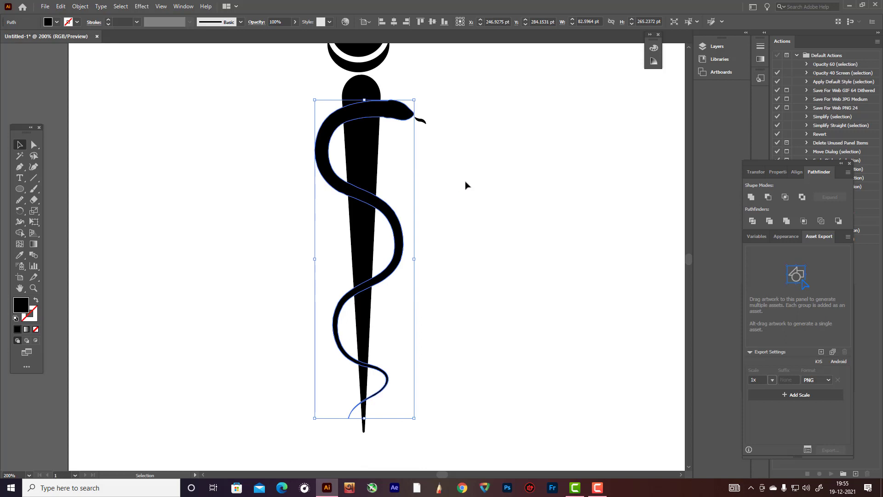
pyautogui.scroll(1, 464, 185)
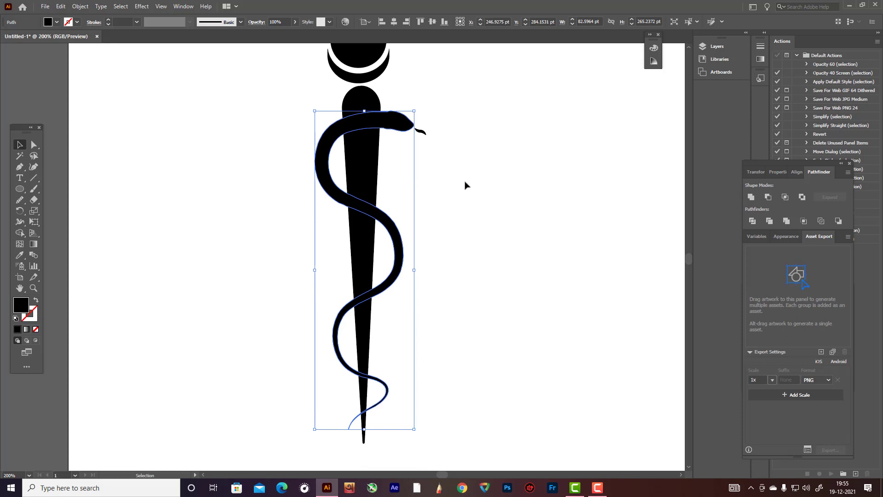
pyautogui.click(80, 8)
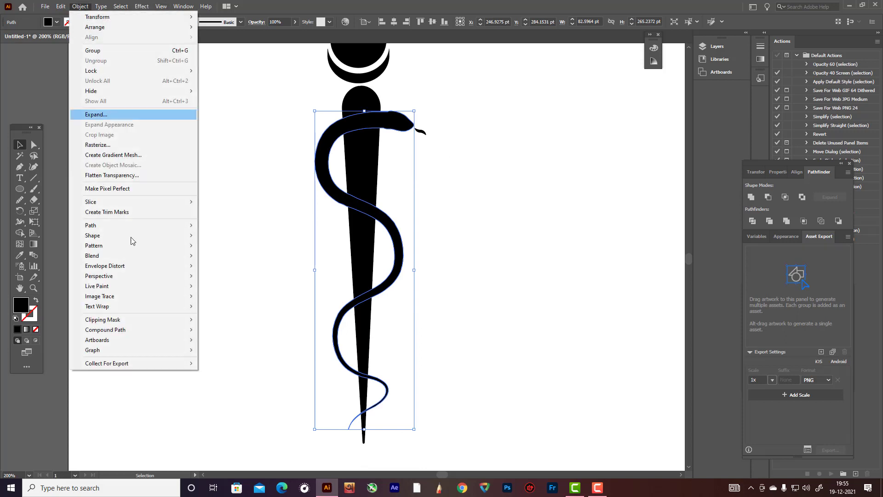
pyautogui.moveTo(121, 226)
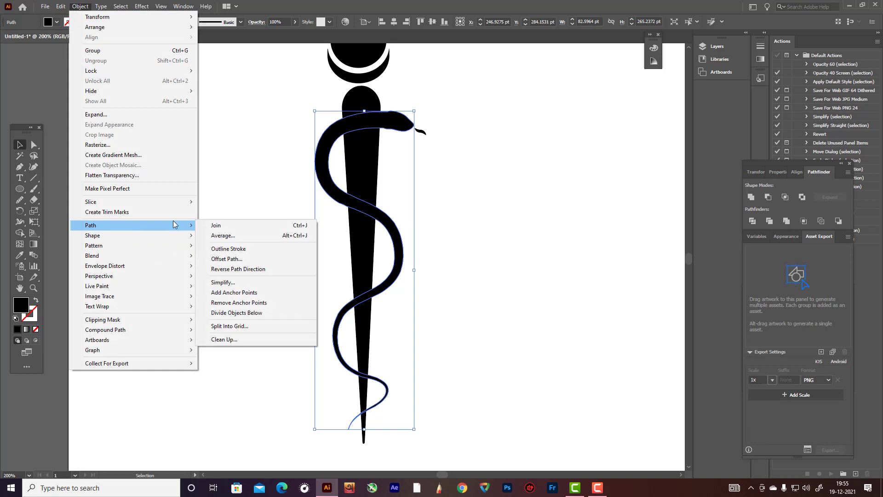
pyautogui.click(227, 249)
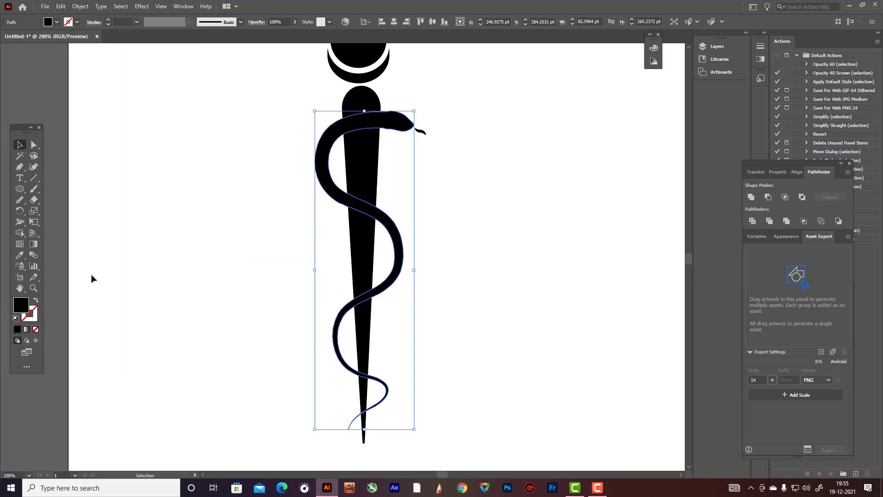
# - Start an Offset Path on the snake shape and set the offset to 2 pt
pyautogui.click(78, 6)
pyautogui.moveTo(114, 227)
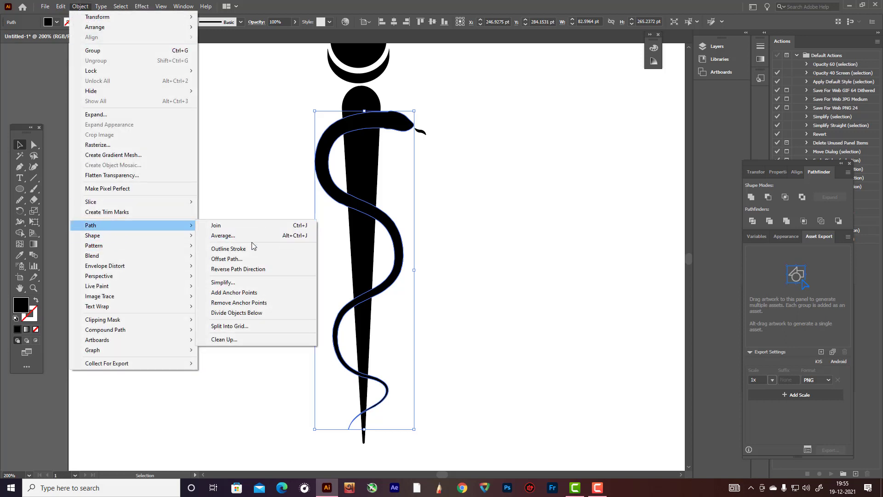
pyautogui.click(243, 261)
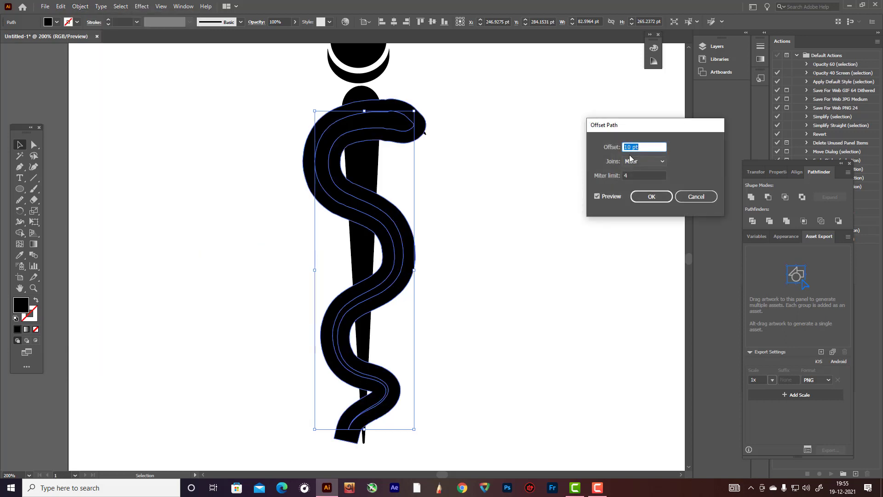
pyautogui.press('Down')
pyautogui.press('Down')
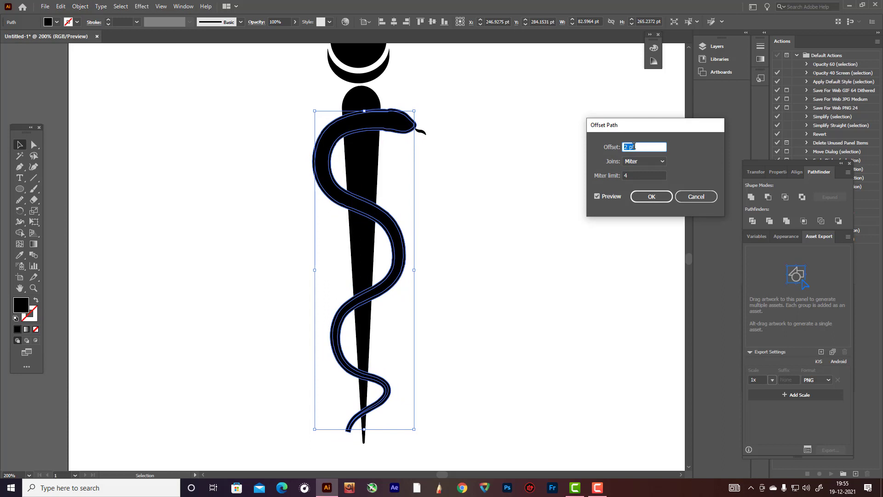
pyautogui.press('Down')
pyautogui.press('Up')
# - Give the snake's offset path Round joins and apply it
pyautogui.click(663, 161)
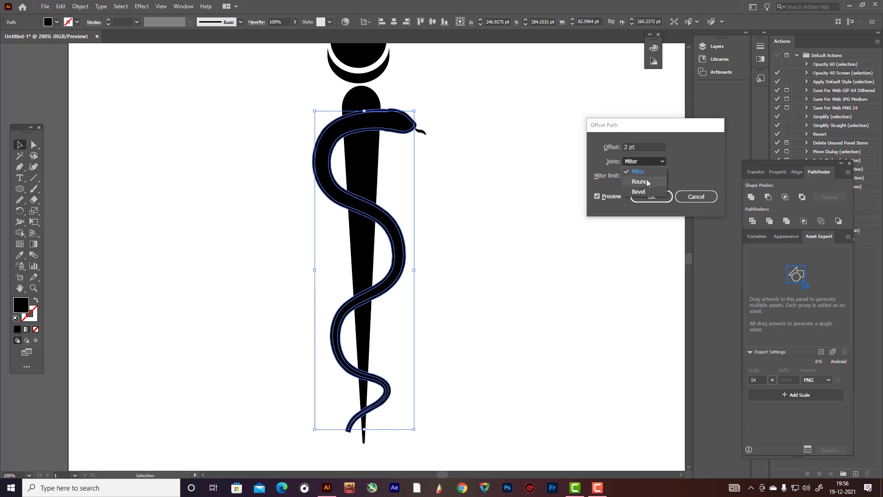
pyautogui.click(647, 178)
pyautogui.click(662, 162)
pyautogui.click(645, 193)
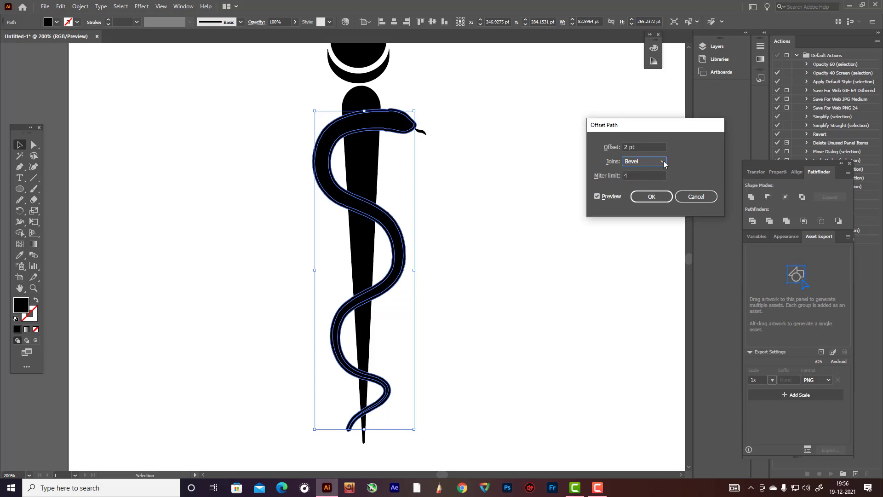
pyautogui.click(663, 161)
pyautogui.click(644, 178)
pyautogui.click(662, 197)
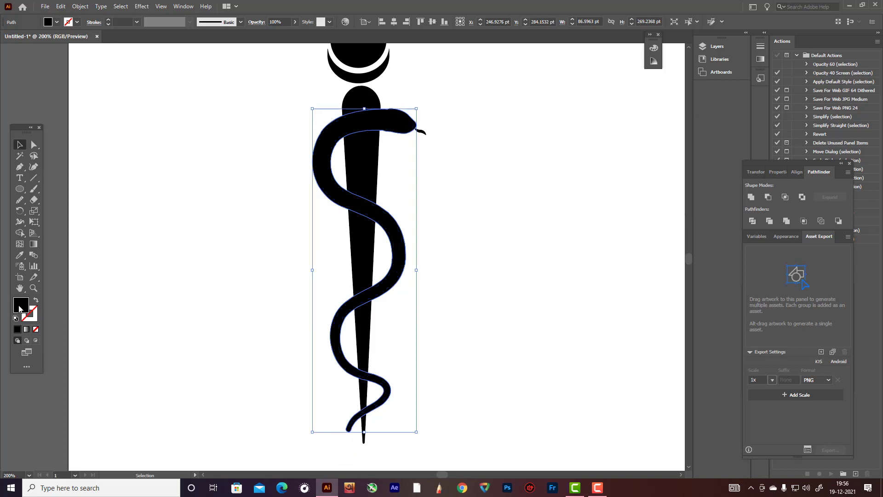
# - Fill the snake's offset shape with near-white FCFCFC to form a gap where it crosses the staff
pyautogui.doubleClick(20, 304)
pyautogui.moveTo(172, 265); pyautogui.dragTo(158, 257)
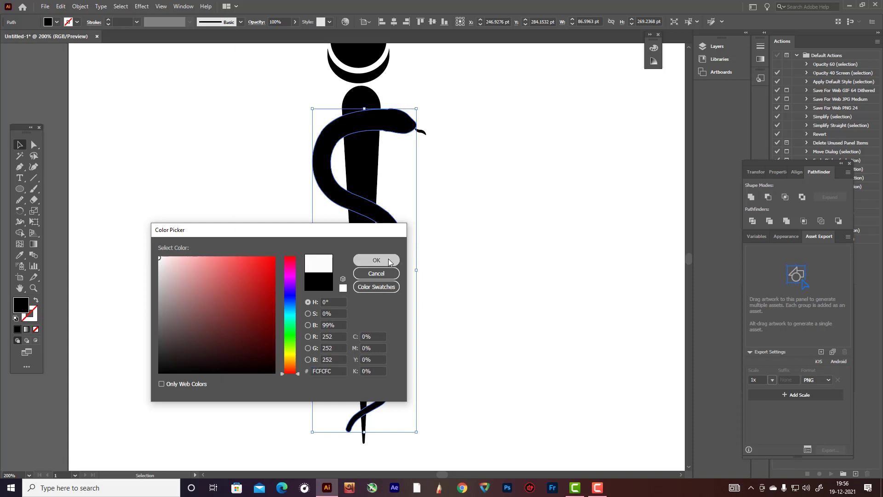
pyautogui.click(389, 260)
pyautogui.click(475, 256)
pyautogui.scroll(3, 475, 257)
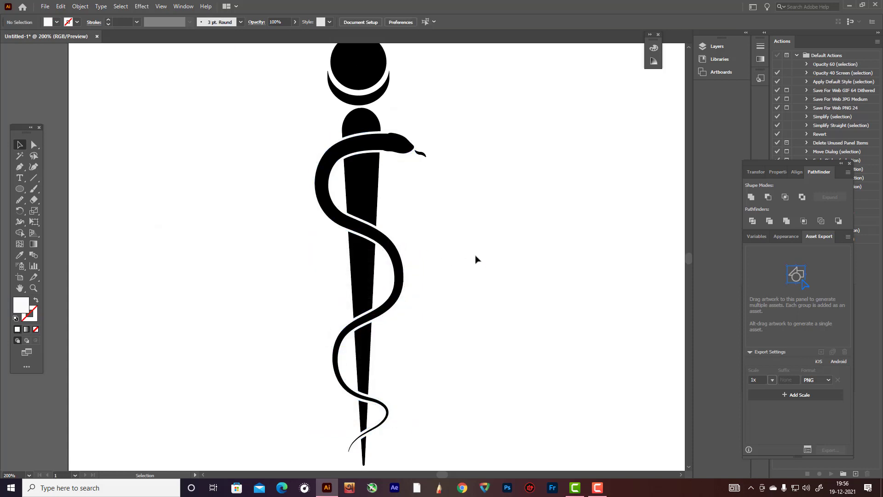
# - Select the tapered staff body and apply Outline Stroke to it
pyautogui.click(374, 200)
pyautogui.scroll(-3, 373, 202)
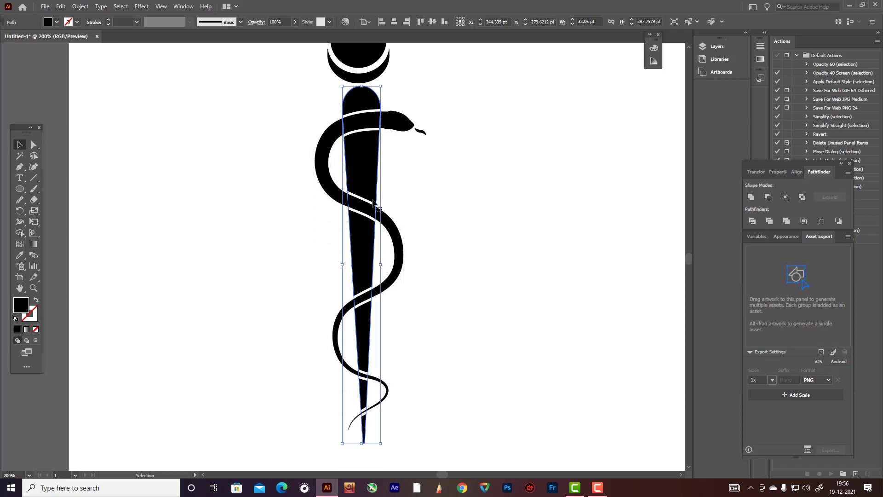
pyautogui.click(84, 7)
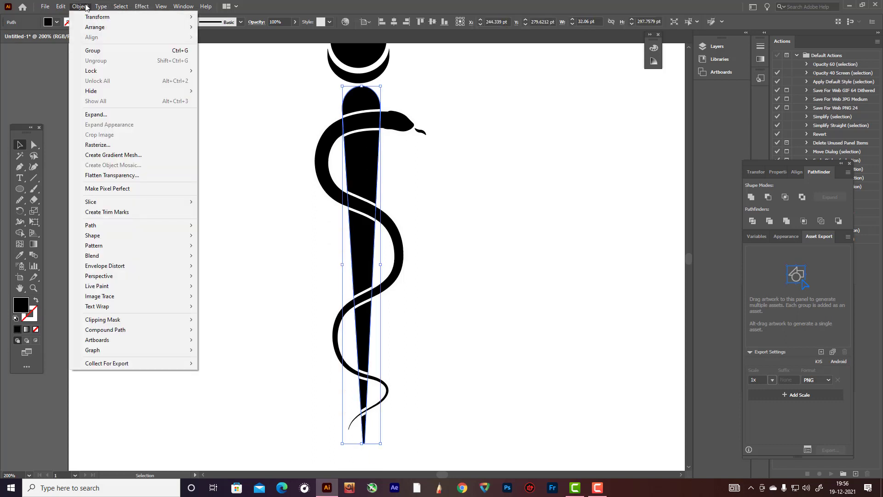
pyautogui.moveTo(148, 230)
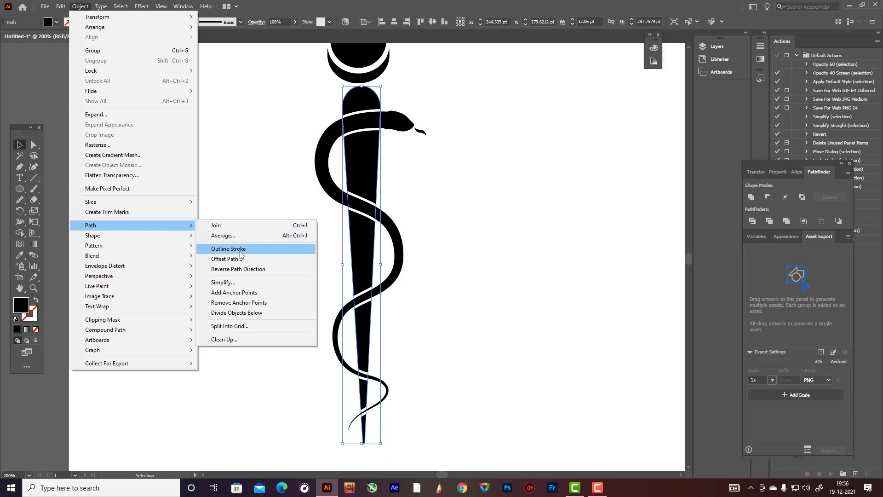
pyautogui.click(240, 249)
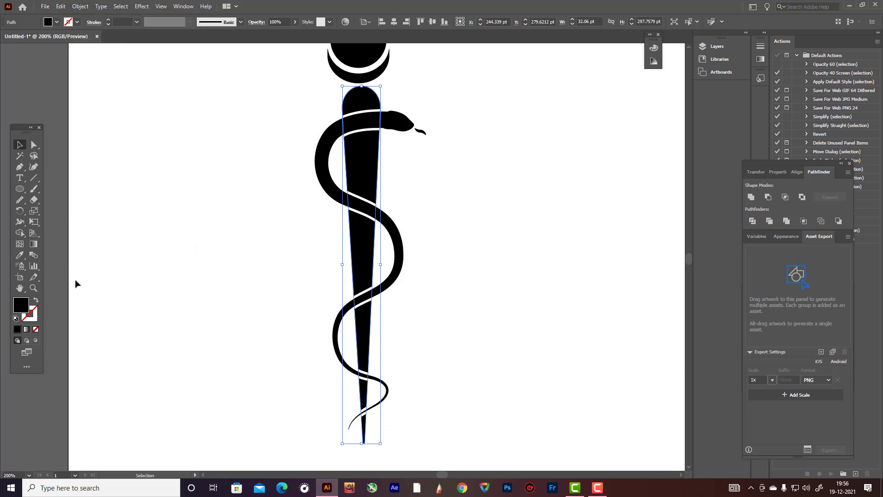
# - Offset the tapered staff body's path by 2 pt with Round joins
pyautogui.click(80, 6)
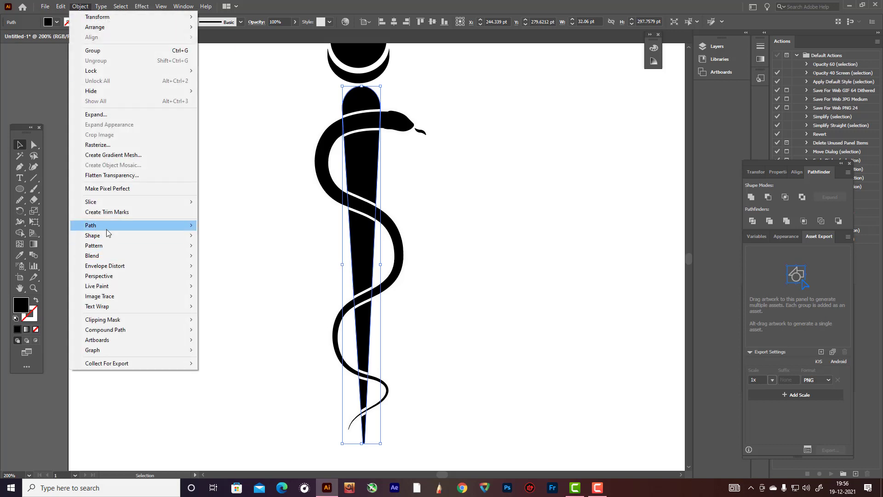
pyautogui.moveTo(122, 229)
pyautogui.click(230, 258)
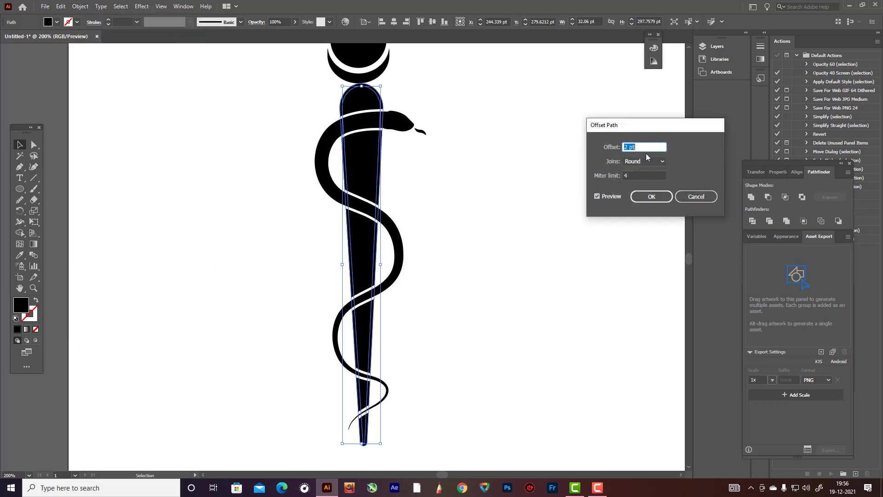
pyautogui.click(647, 198)
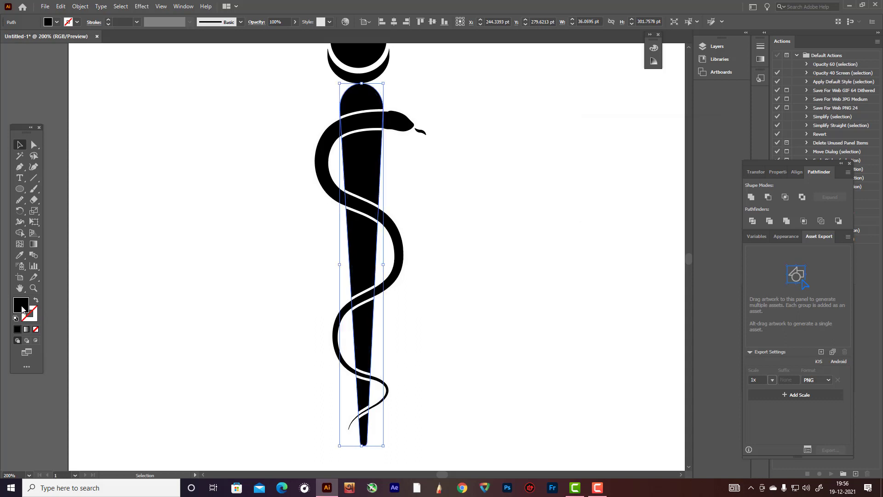
# - Fill the staff body's offset shape with near-white F9F7F7 and deselect it
pyautogui.doubleClick(21, 307)
pyautogui.click(160, 259)
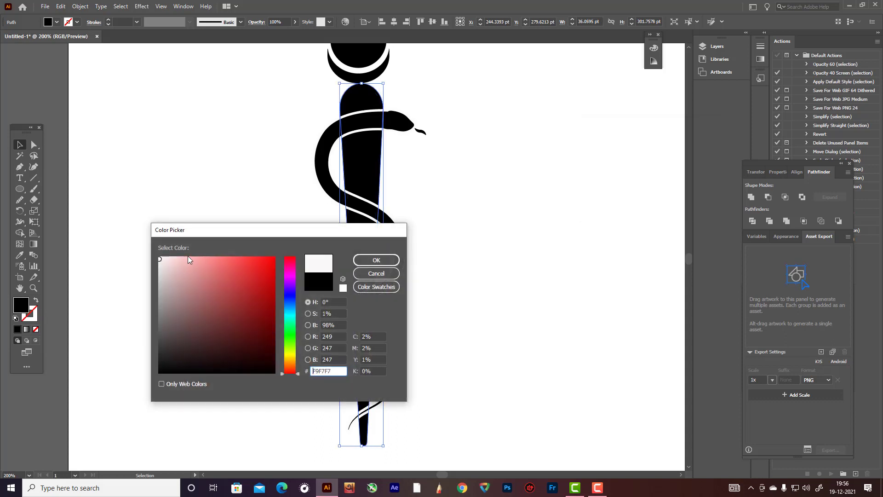
pyautogui.click(359, 264)
pyautogui.click(454, 240)
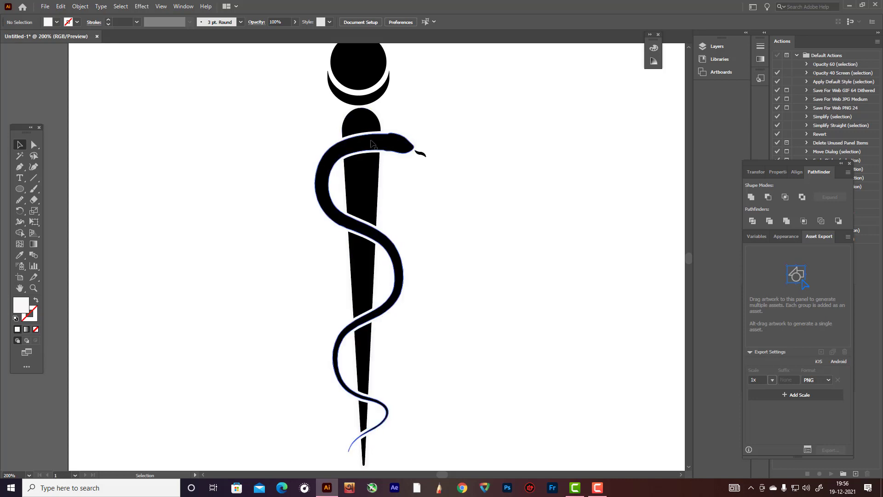
# - Draw a tiny near-white ellipse on the snake's head as its eye
pyautogui.moveTo(19, 189); pyautogui.dragTo(55, 207)
pyautogui.moveTo(164, 206); pyautogui.dragTo(399, 166)
pyautogui.click(21, 145)
pyautogui.click(181, 199)
pyautogui.scroll(7, 401, 145)
pyautogui.click(546, 102)
# - Select all the artwork and move the whole emblem slightly left on the artboard
pyautogui.scroll(-1, 546, 103)
pyautogui.scroll(-4, 545, 105)
pyautogui.scroll(2, 457, 189)
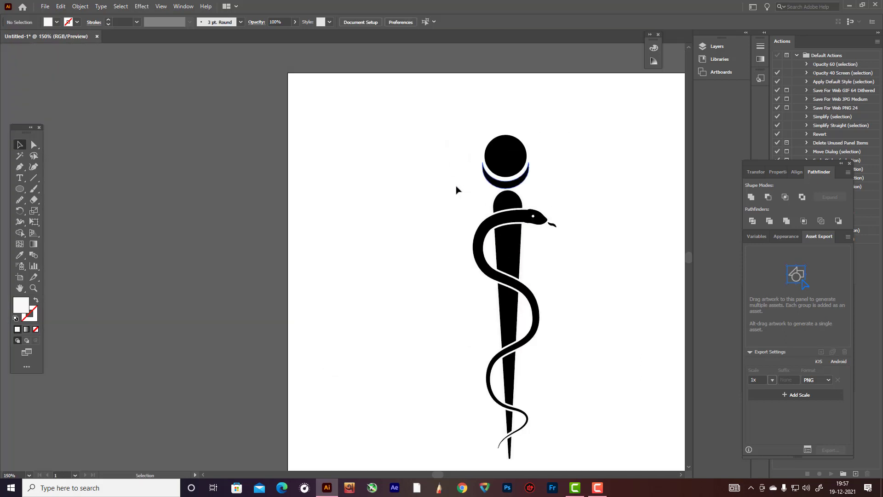
pyautogui.scroll(-1, 552, 258)
pyautogui.hotkey('ctrl', 'a')
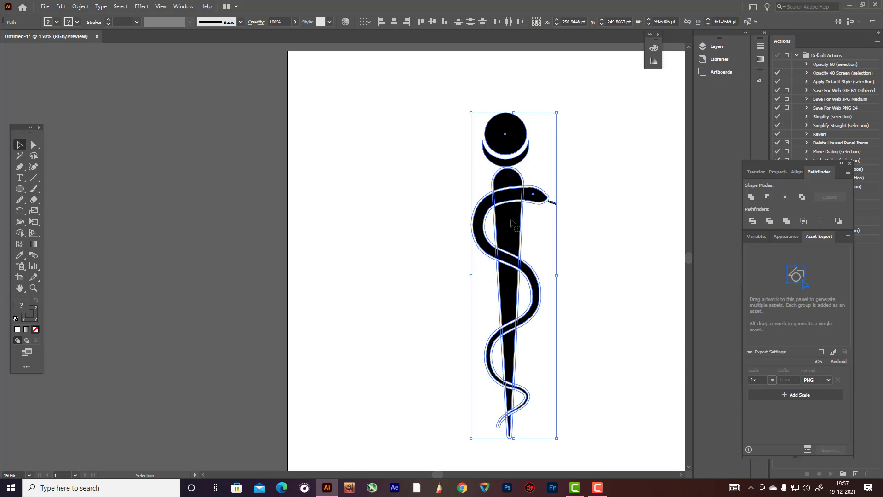
pyautogui.moveTo(513, 220); pyautogui.dragTo(507, 218)
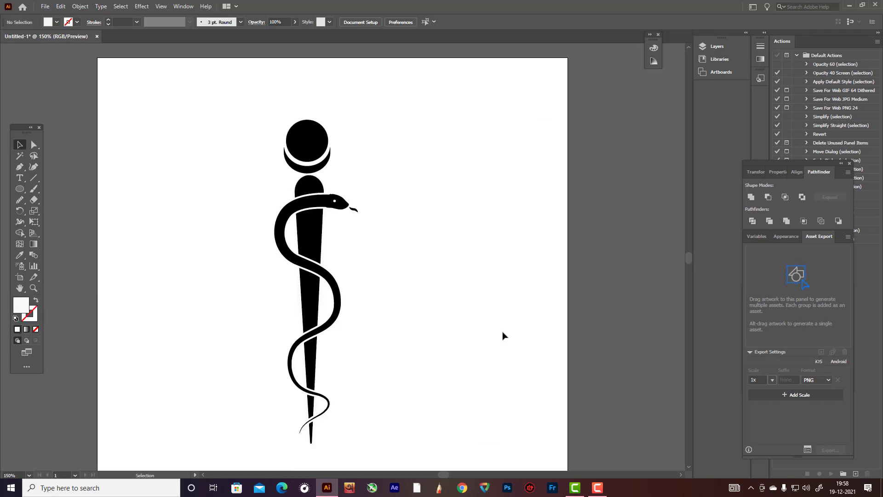
pyautogui.scroll(-3, 503, 332)
pyautogui.scroll(1, 503, 332)
pyautogui.scroll(1, 503, 336)
pyautogui.moveTo(20, 189); pyautogui.dragTo(49, 236)
pyautogui.moveTo(428, 206); pyautogui.dragTo(459, 209)
pyautogui.press('Down')
pyautogui.press('Down')
pyautogui.press('Up')
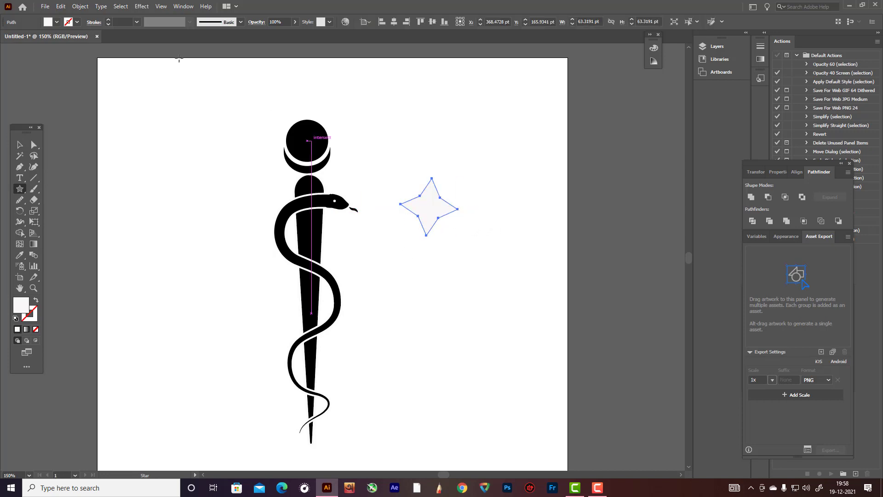
pyautogui.click(19, 144)
pyautogui.press('Delete')
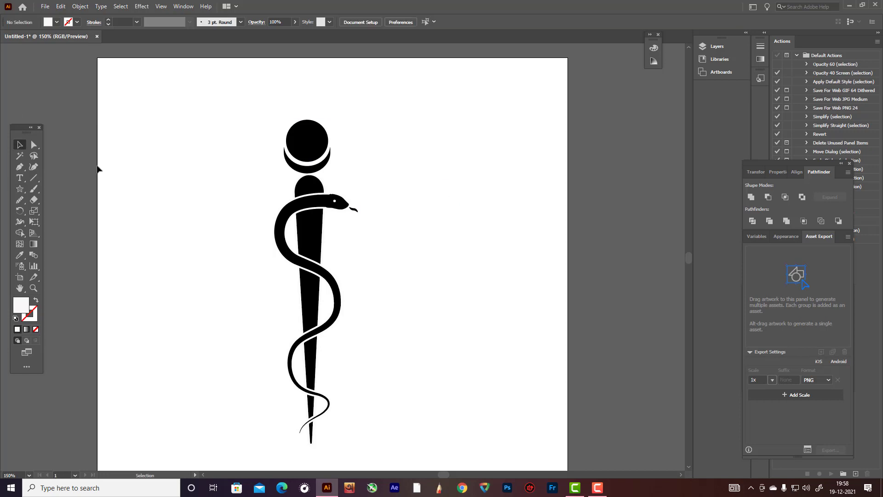
# - Draw a four-sided diamond polygon about 145 pt wide and place it clear of the staff, to the right of the snake's head
pyautogui.moveTo(20, 189); pyautogui.dragTo(44, 223)
pyautogui.moveTo(386, 182); pyautogui.dragTo(458, 182)
pyautogui.press('Up')
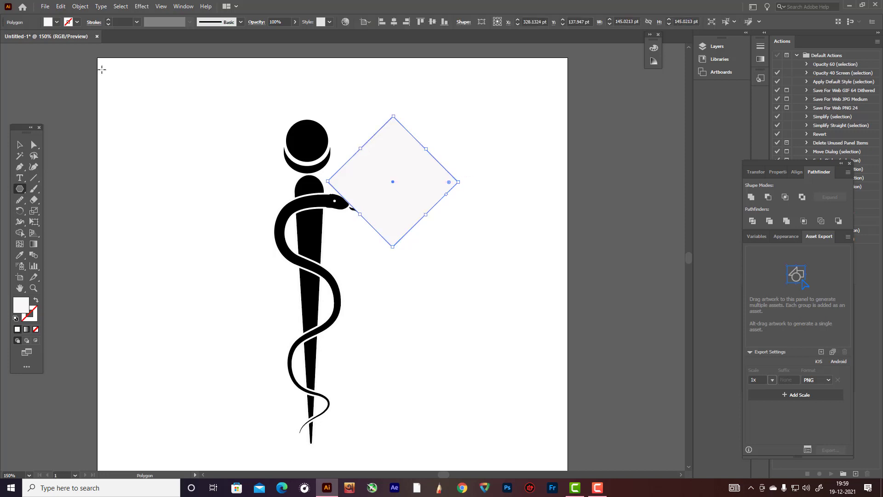
pyautogui.click(19, 145)
pyautogui.moveTo(426, 211); pyautogui.dragTo(487, 250)
pyautogui.scroll(-3, 388, 201)
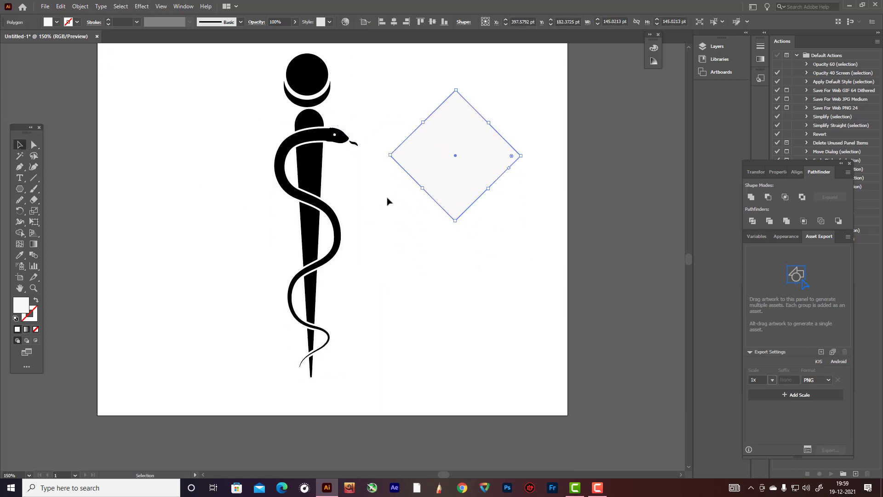
# - Fill the diamond with near-black 070000
pyautogui.doubleClick(21, 306)
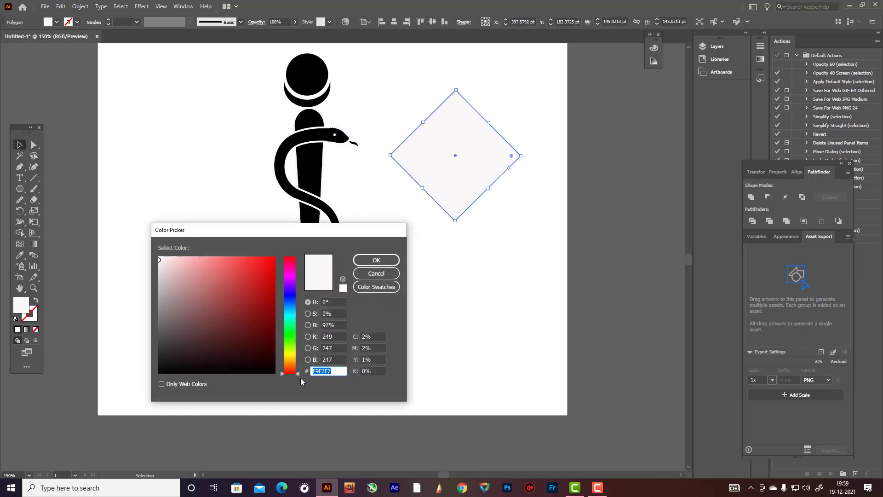
pyautogui.click(273, 372)
pyautogui.click(388, 260)
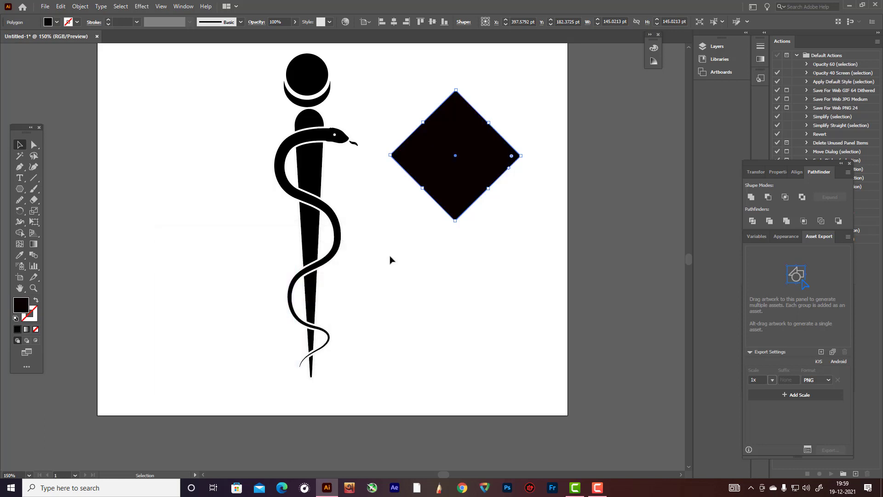
# - Fill the diamond with yellow F2D60F and enlarge it to about 250 pt wide, clear of the emblem
pyautogui.doubleClick(21, 308)
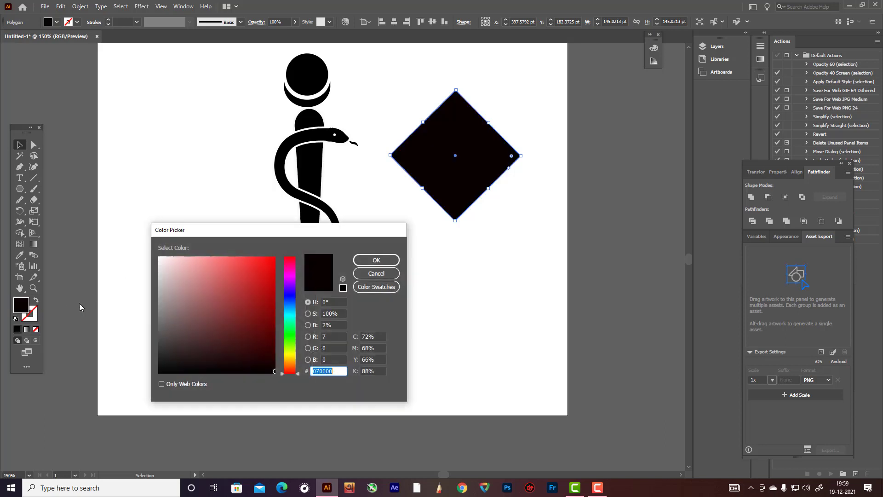
pyautogui.moveTo(296, 360); pyautogui.dragTo(298, 360)
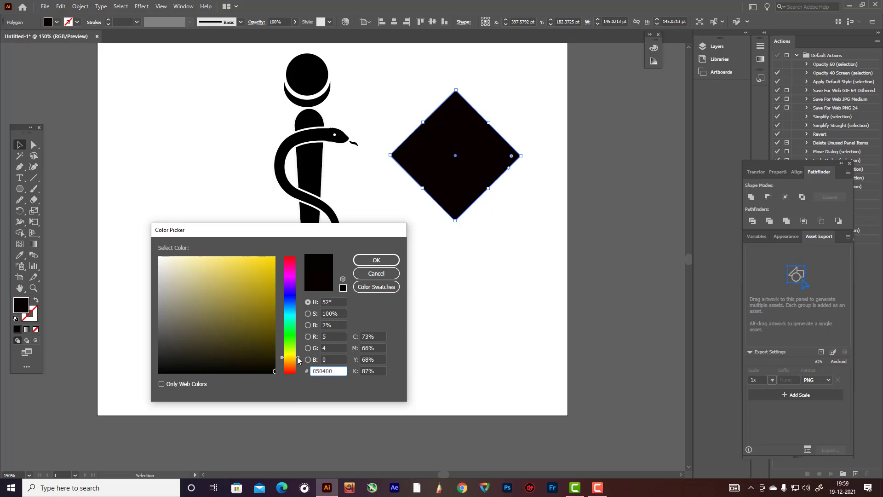
pyautogui.click(263, 258)
pyautogui.click(376, 260)
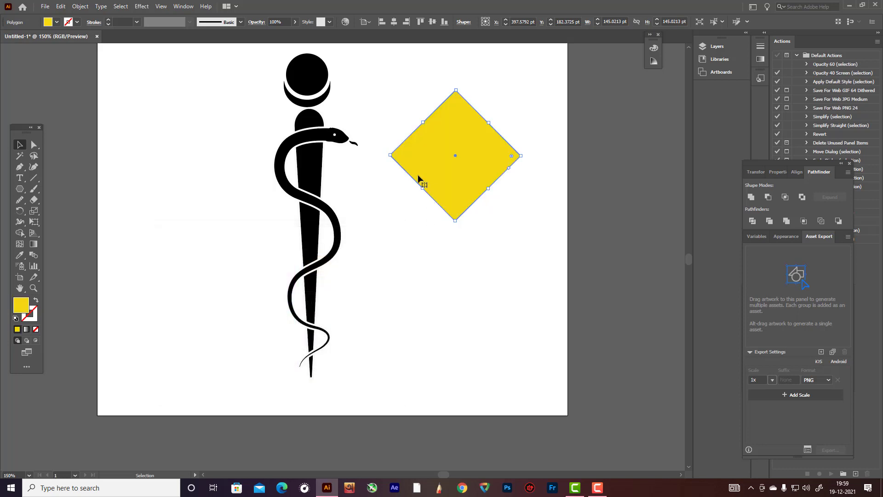
pyautogui.scroll(2, 418, 177)
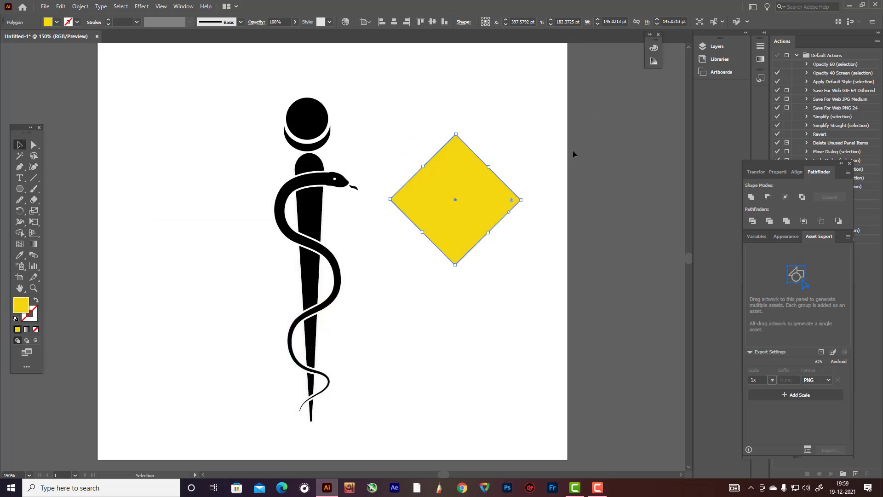
pyautogui.moveTo(521, 202); pyautogui.dragTo(628, 240)
# - Expand the appearance of the whole staff-and-snake emblem so its strokes become filled shapes
pyautogui.moveTo(221, 97); pyautogui.dragTo(390, 420)
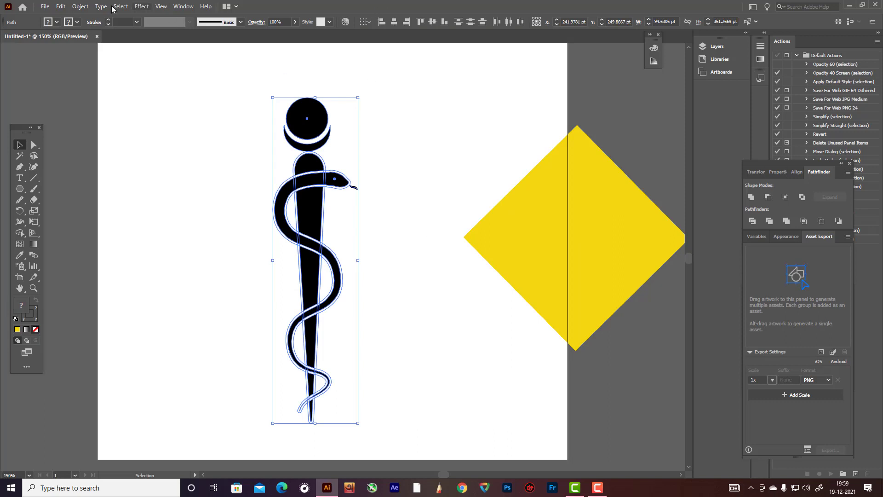
pyautogui.click(80, 7)
pyautogui.click(96, 124)
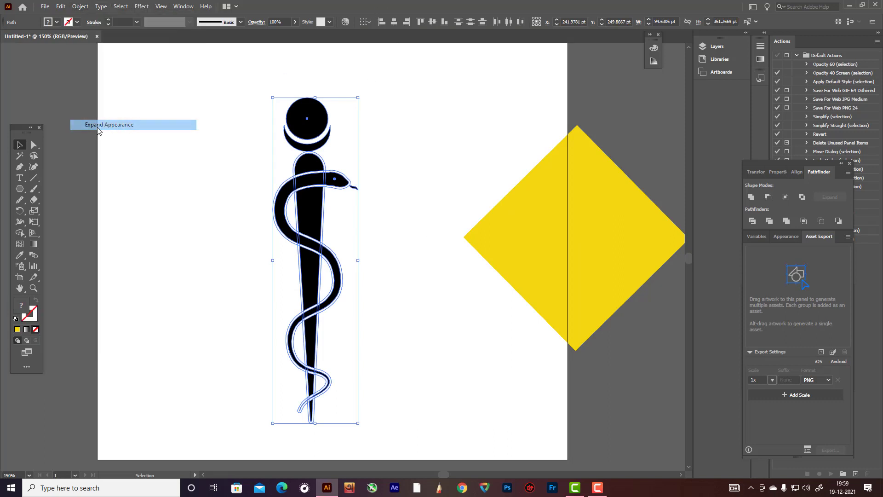
pyautogui.click(217, 93)
pyautogui.click(306, 110)
pyautogui.scroll(-1, 345, 98)
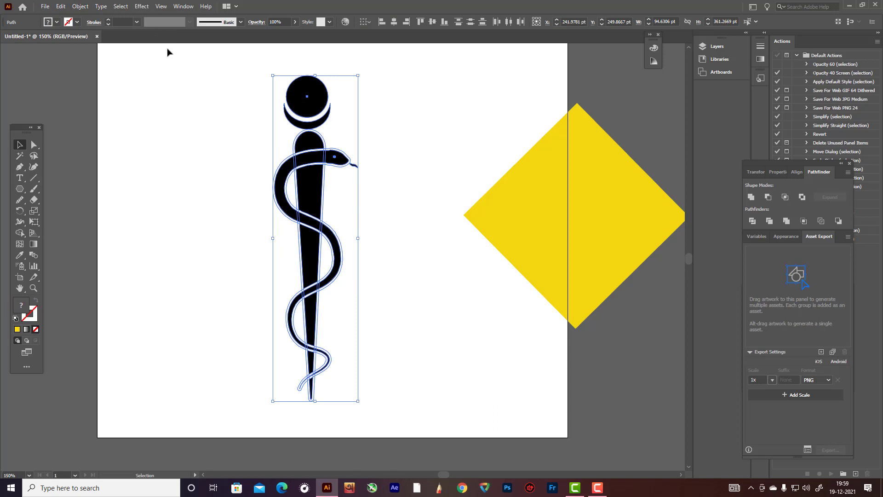
# - Bring up the document properties and check the scaling options for corners, strokes and effects
pyautogui.click(184, 71)
pyautogui.click(183, 6)
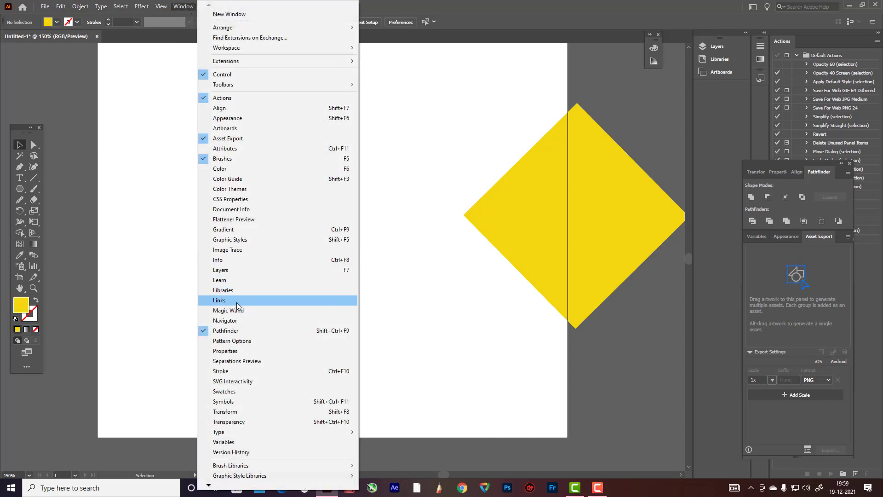
pyautogui.click(237, 353)
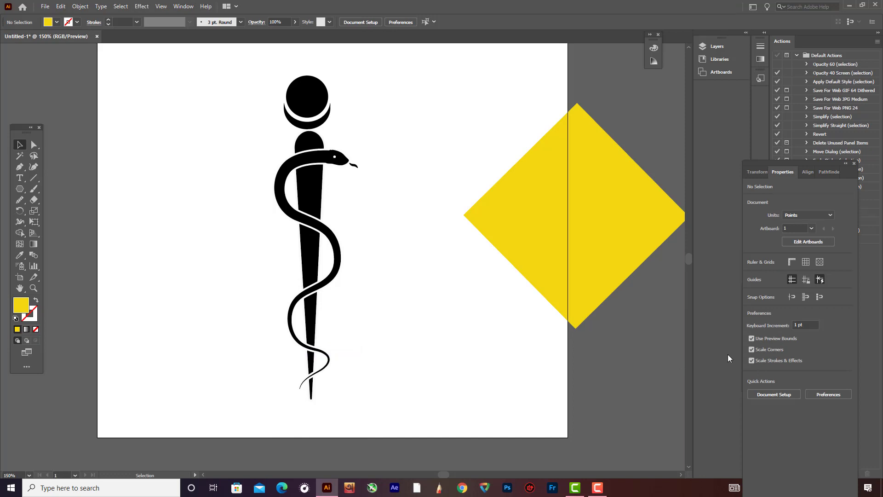
pyautogui.scroll(1, 728, 358)
# - Scale the emblem down proportionally to about 46 by 174 pt and move it slightly up
pyautogui.moveTo(263, 103); pyautogui.dragTo(450, 420)
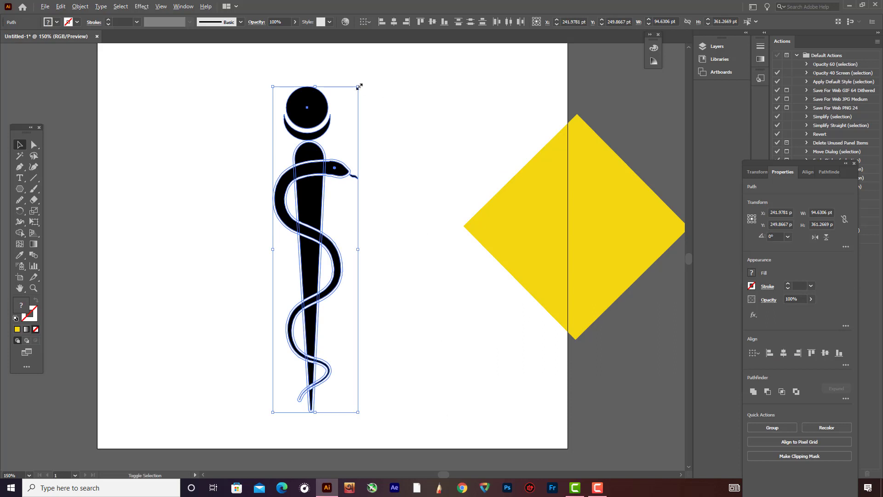
pyautogui.moveTo(360, 86); pyautogui.dragTo(339, 153)
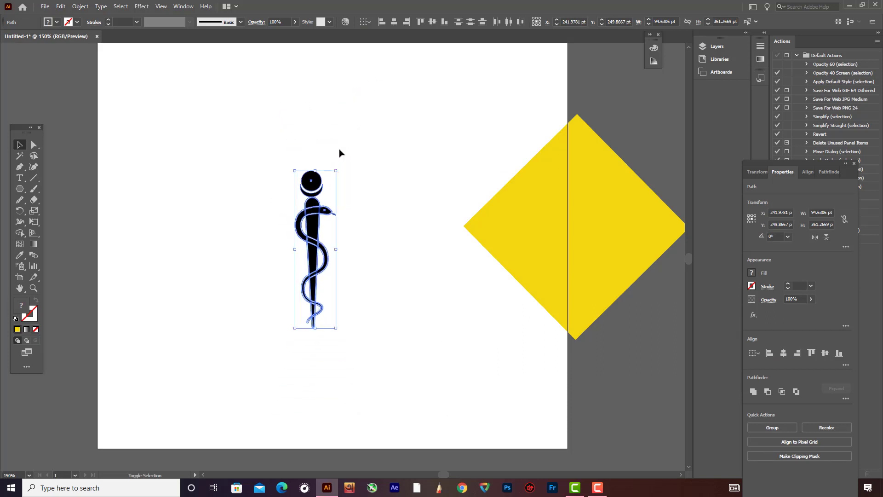
pyautogui.moveTo(322, 201); pyautogui.dragTo(330, 175)
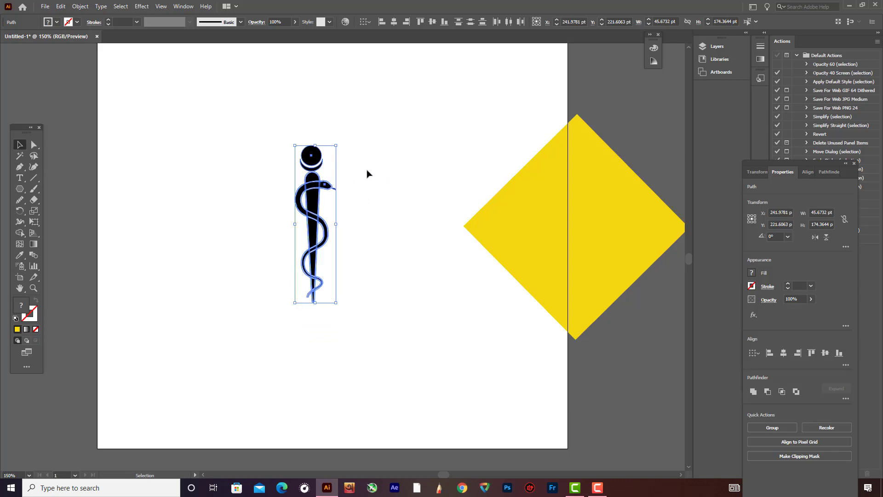
pyautogui.moveTo(336, 145)
pyautogui.mouseDown()
pyautogui.moveTo(346, 137)
pyautogui.moveTo(340, 146)
pyautogui.mouseUp()
# - Move the yellow diamond fully onto the artboard, just to the right of the emblem
pyautogui.moveTo(513, 191); pyautogui.dragTo(425, 215)
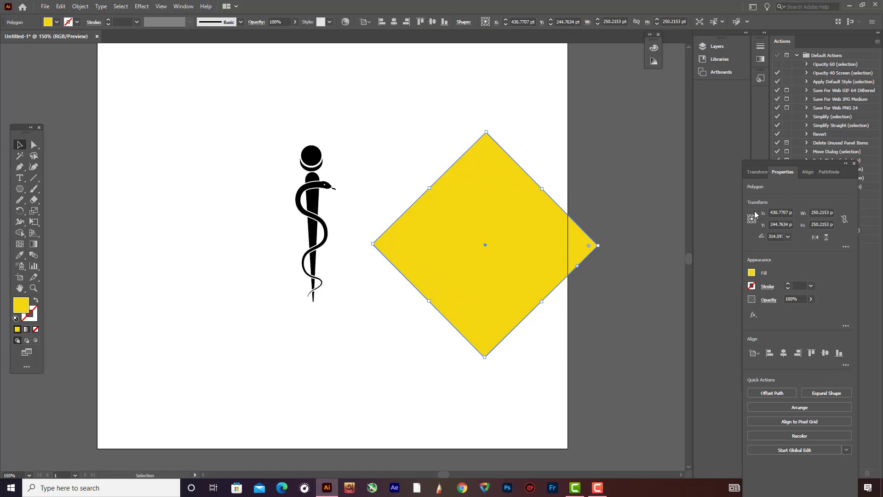
pyautogui.click(424, 163)
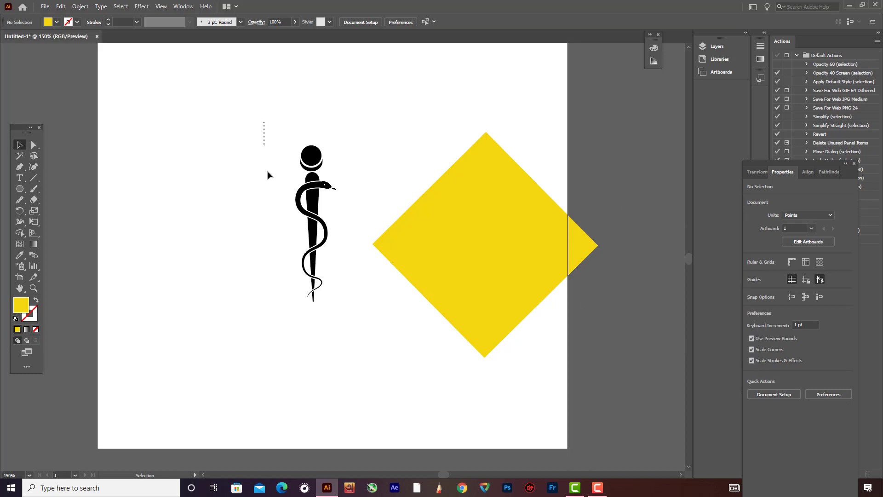
pyautogui.moveTo(264, 122); pyautogui.dragTo(358, 299)
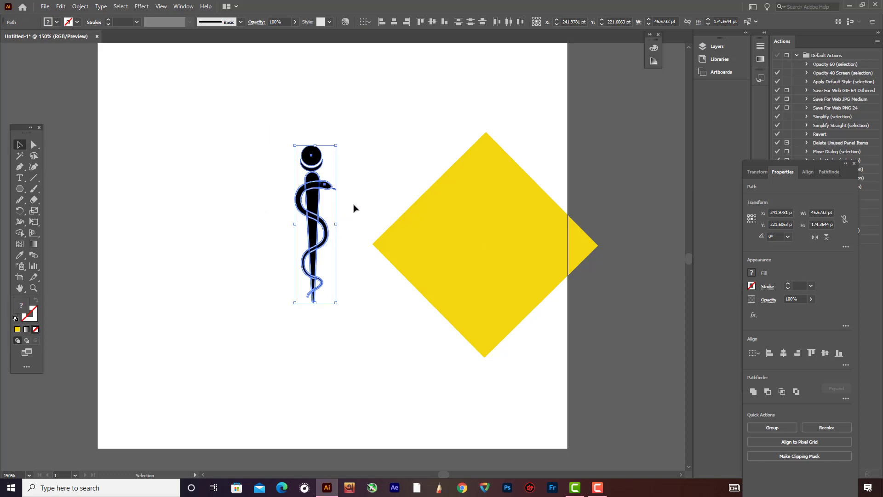
pyautogui.click(395, 168)
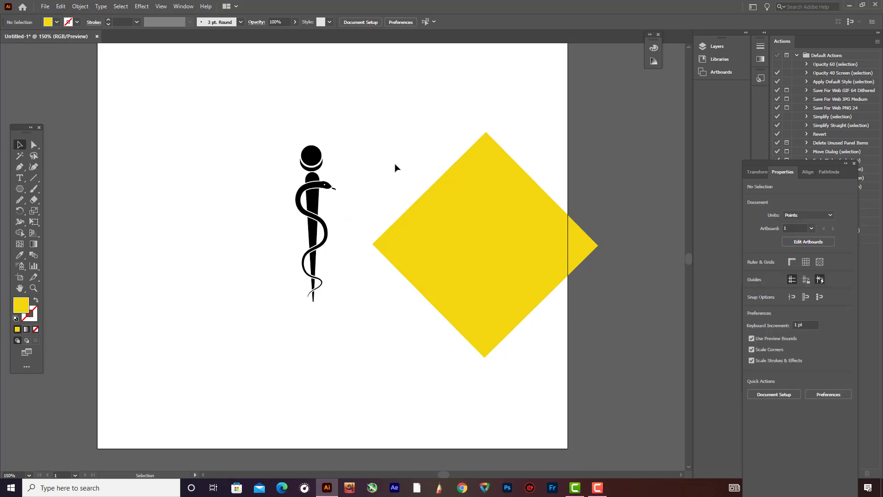
pyautogui.moveTo(499, 213); pyautogui.dragTo(470, 192)
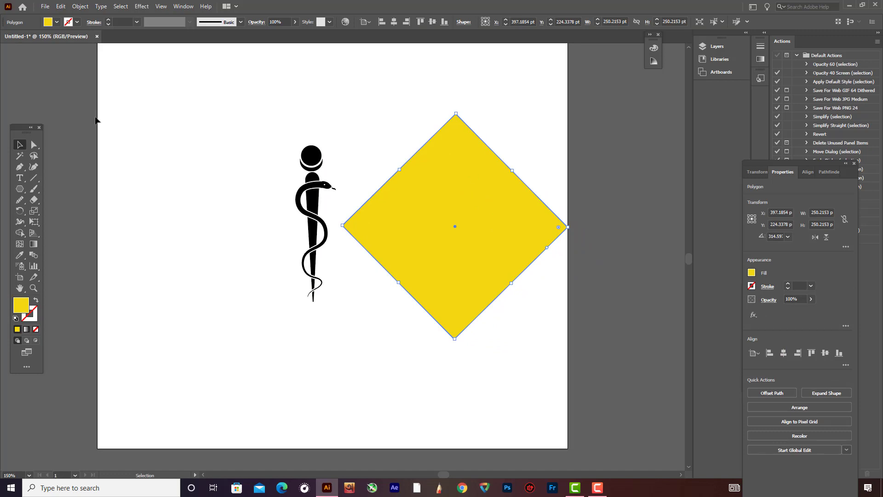
# - Slightly round all four corners of the yellow diamond
pyautogui.press('a')
pyautogui.moveTo(456, 123); pyautogui.dragTo(460, 130)
pyautogui.click(20, 145)
pyautogui.click(286, 114)
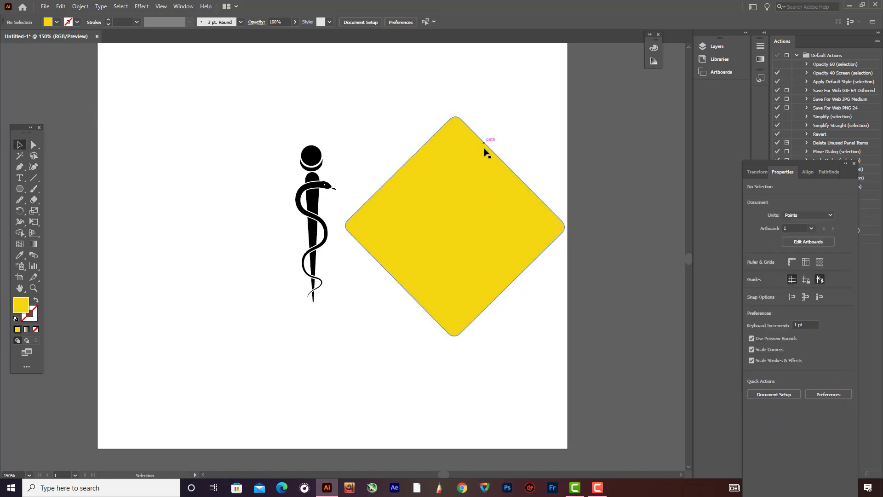
# - Move the yellow diamond over the emblem and send it to the back
pyautogui.moveTo(481, 176); pyautogui.dragTo(373, 180)
pyautogui.hotkey('ctrl', 'shift', '[')
pyautogui.click(474, 176)
pyautogui.click(379, 193)
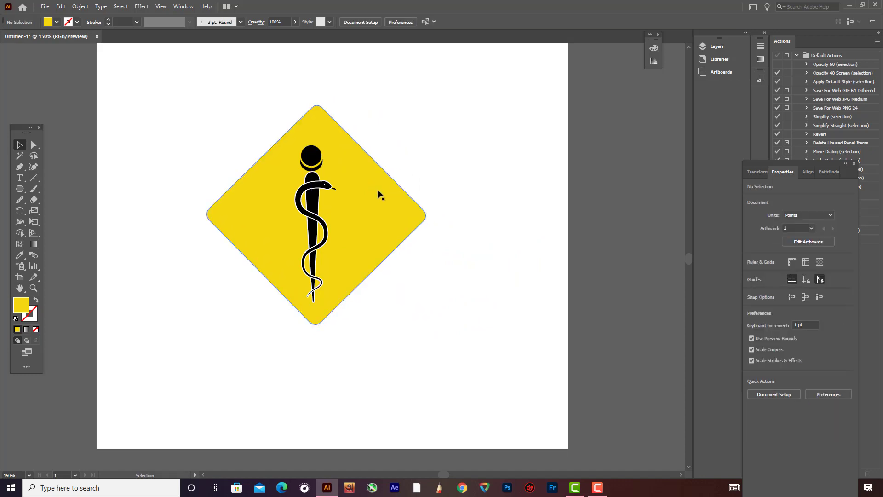
# - Add an inset copy of the diamond about 221 pt wide, with no fill and a 3 pt 0F0D01 stroke
pyautogui.press('ctrl')
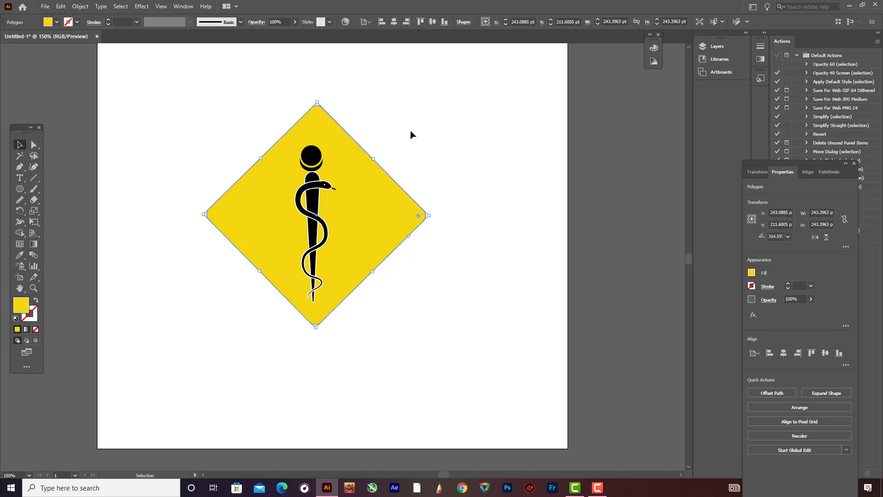
pyautogui.moveTo(319, 102); pyautogui.dragTo(317, 113)
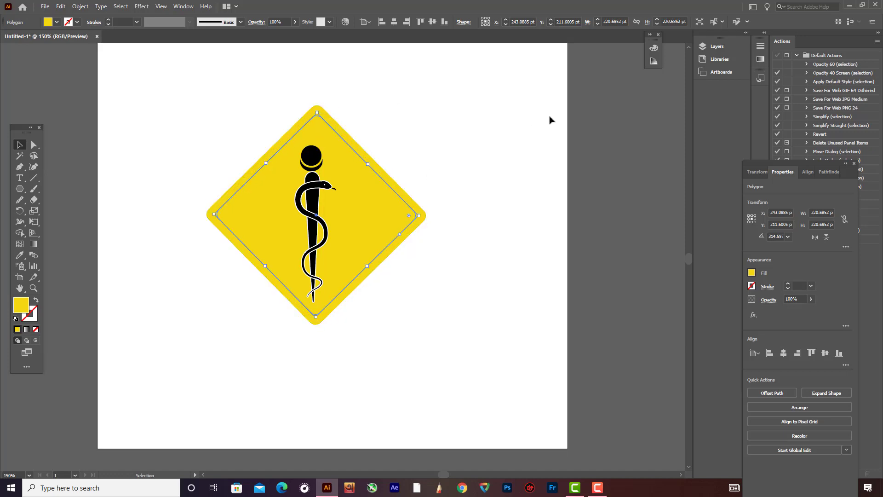
pyautogui.click(36, 301)
pyautogui.doubleClick(37, 308)
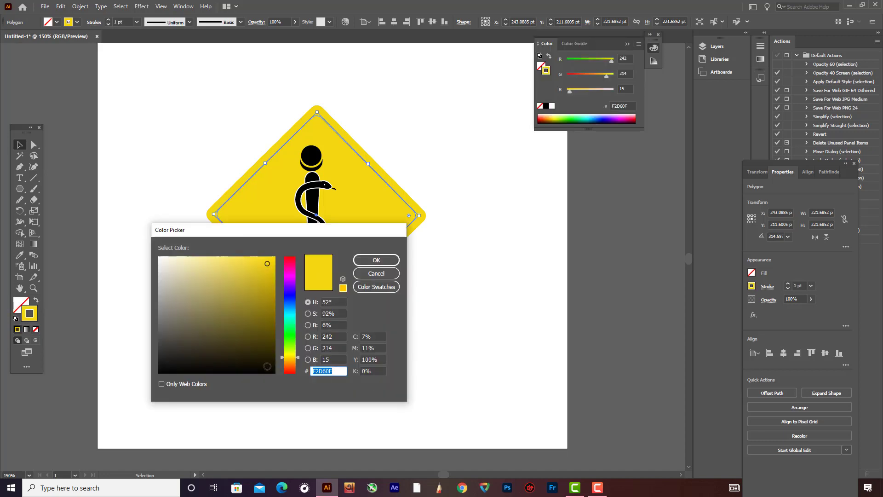
pyautogui.click(376, 260)
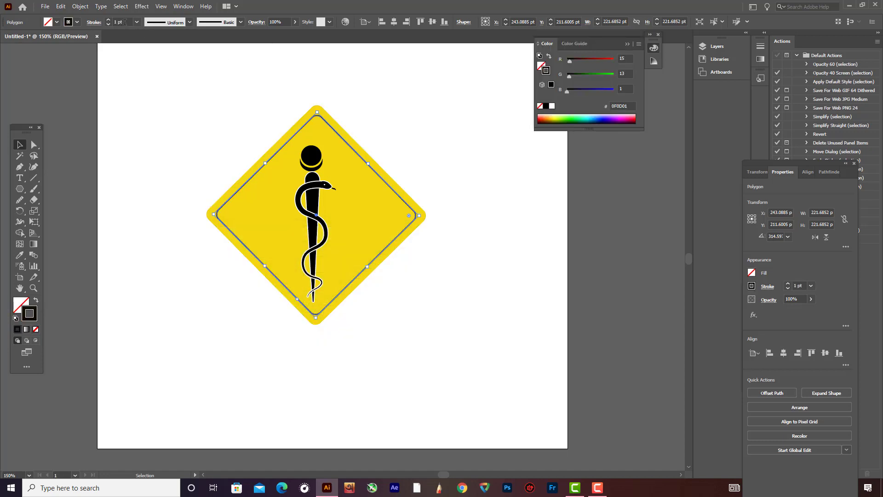
pyautogui.scroll(2, 124, 22)
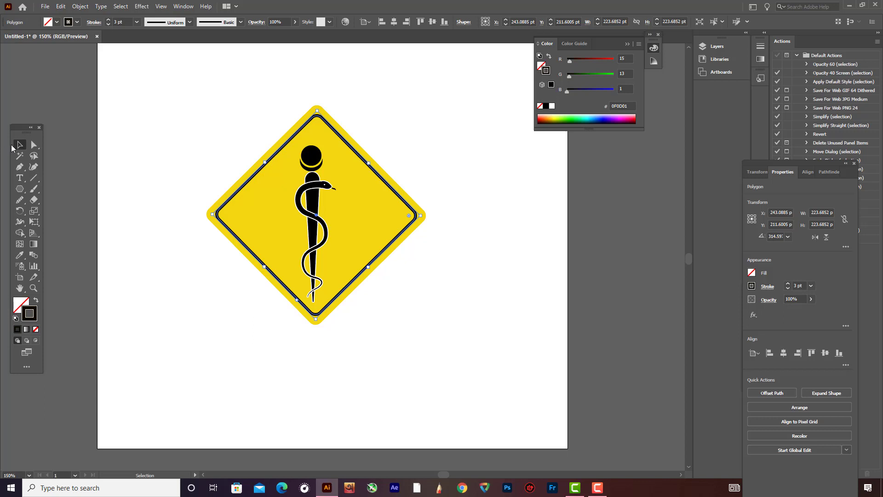
# - Select the whole sign and scale it up proportionally from its center until the diamond is about 320 pt wide
pyautogui.click(153, 145)
pyautogui.moveTo(180, 116); pyautogui.dragTo(545, 261)
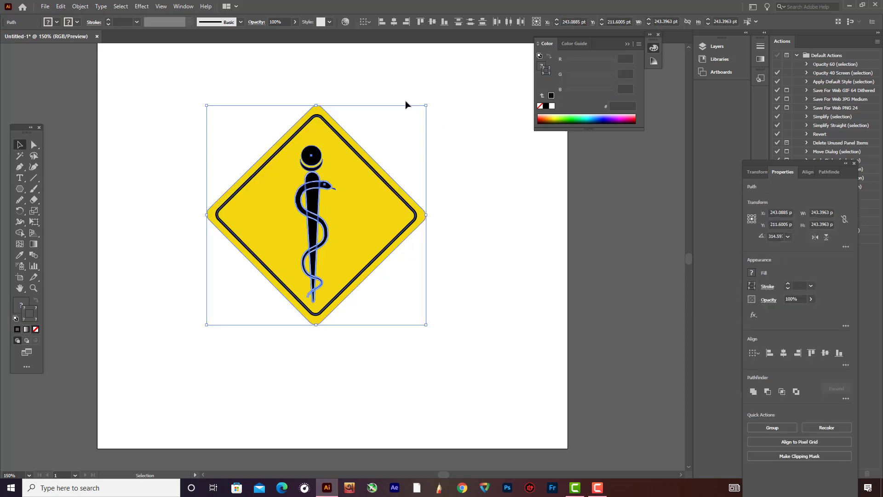
pyautogui.moveTo(427, 106); pyautogui.dragTo(461, 63)
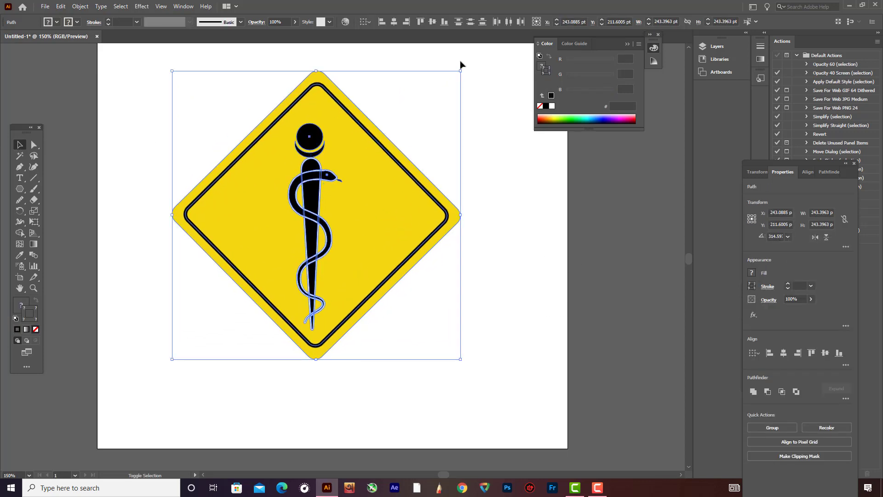
pyautogui.click(499, 128)
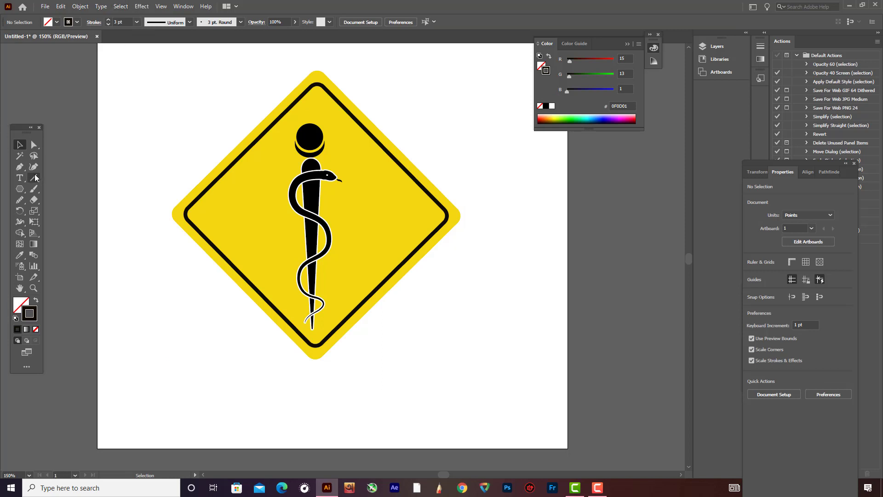
pyautogui.moveTo(20, 189); pyautogui.dragTo(35, 212)
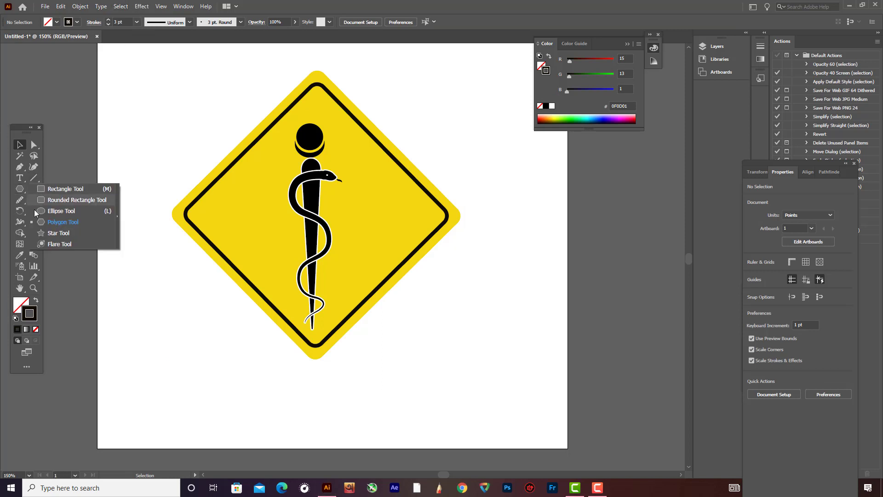
# - Replace the outer diamond's yellow fill with a white-to-black linear gradient at 0° and leave it without a stroke
pyautogui.click(322, 142)
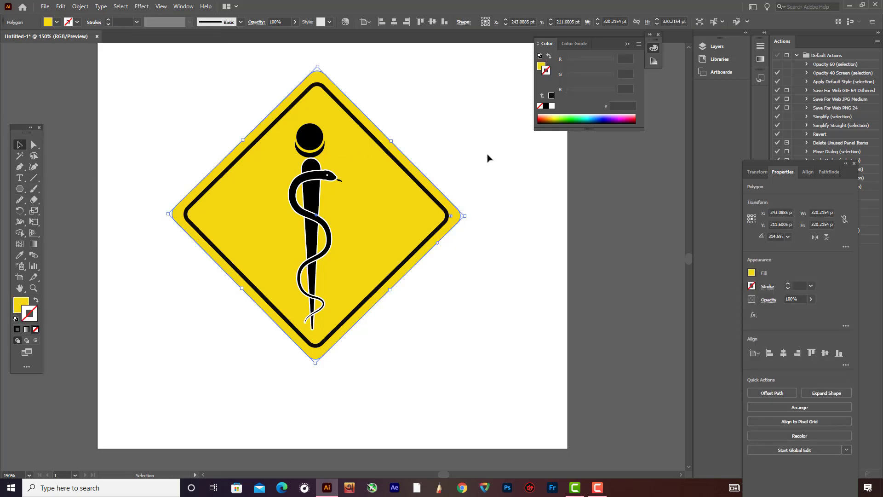
pyautogui.click(184, 7)
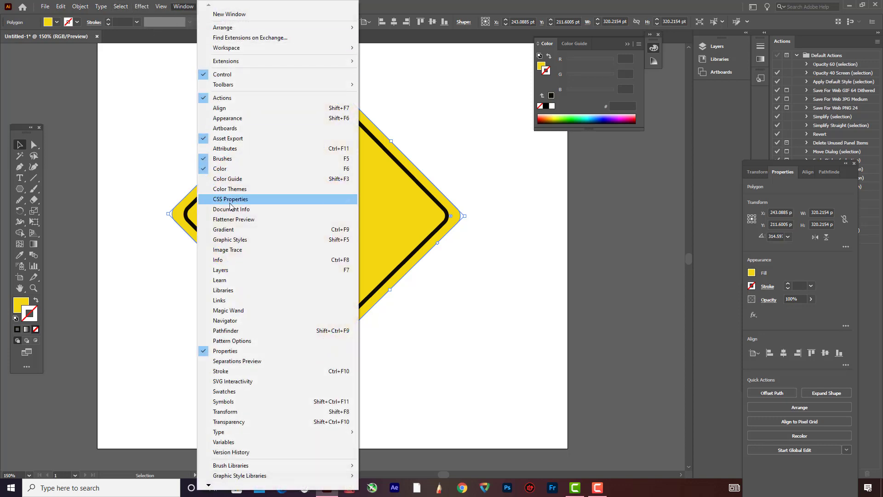
pyautogui.click(224, 229)
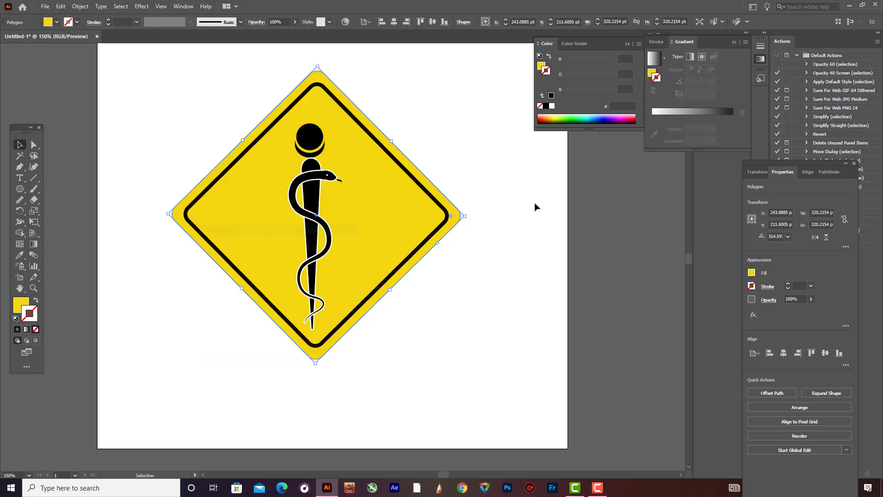
pyautogui.click(675, 112)
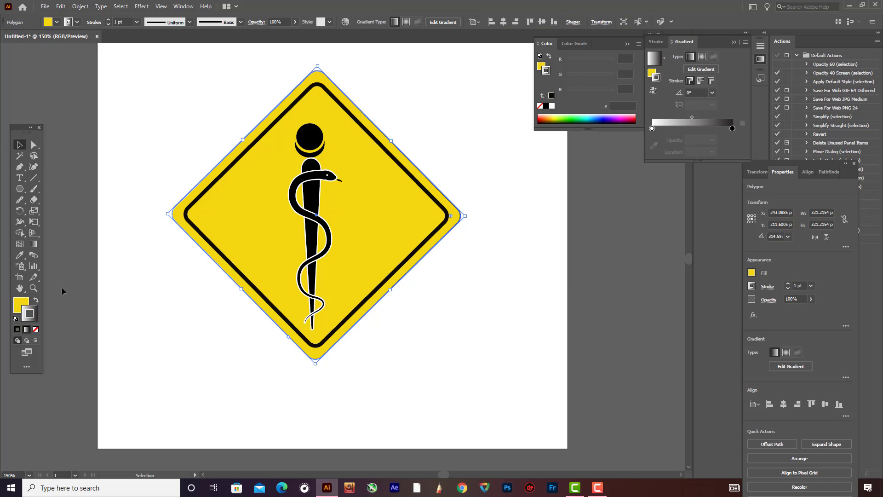
pyautogui.click(35, 302)
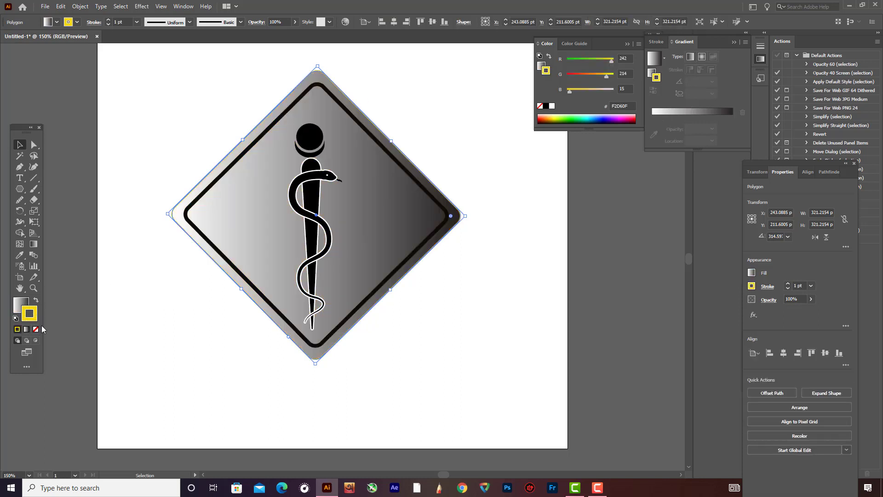
pyautogui.click(36, 329)
pyautogui.click(20, 304)
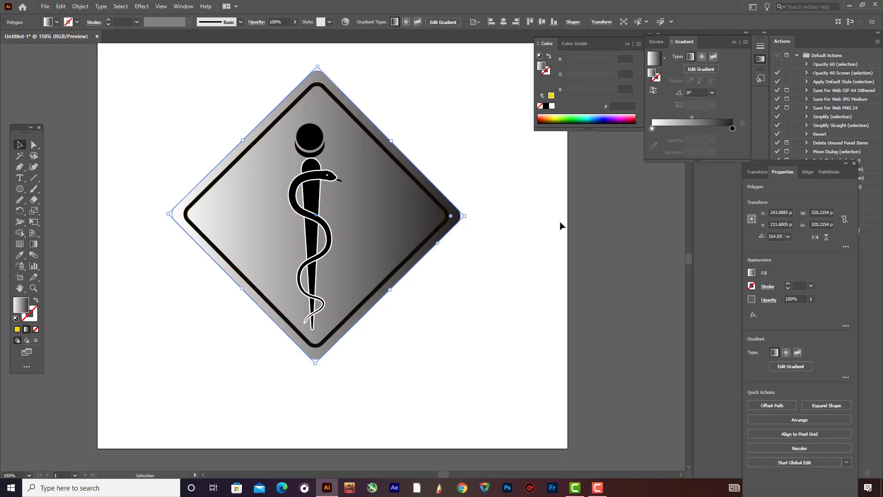
# - Recolor the outer diamond's gradient to run from yellow FCEE21 at the first stop to orange FBB03B at the last stop
pyautogui.doubleClick(653, 129)
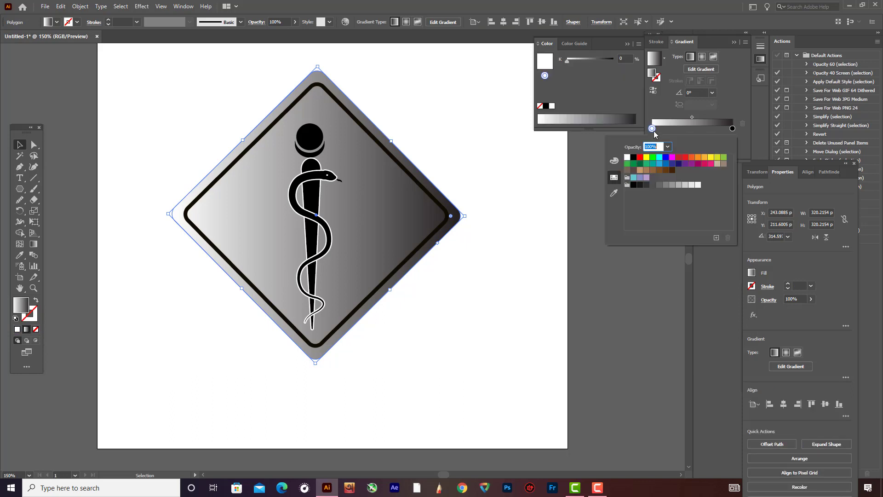
pyautogui.click(711, 158)
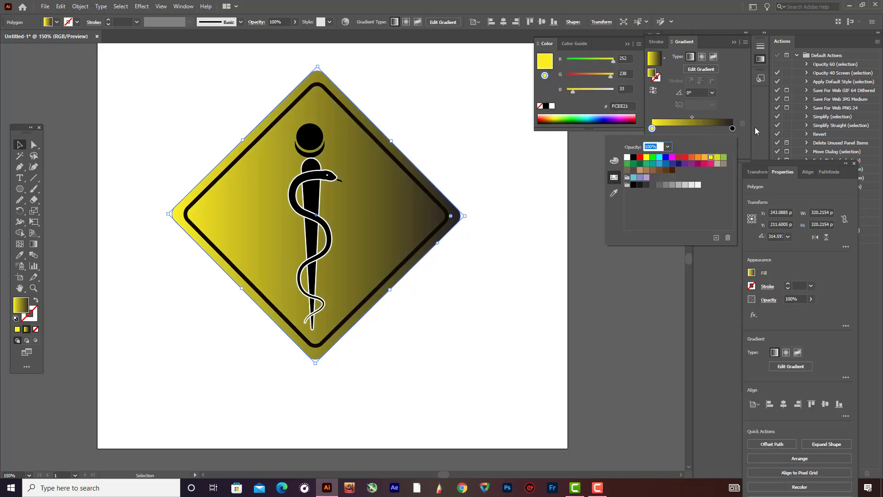
pyautogui.doubleClick(733, 129)
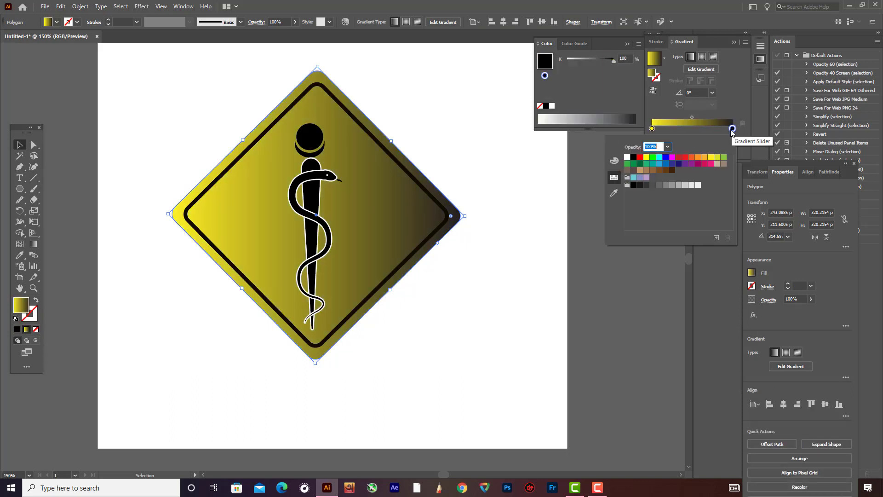
pyautogui.click(711, 157)
pyautogui.click(704, 158)
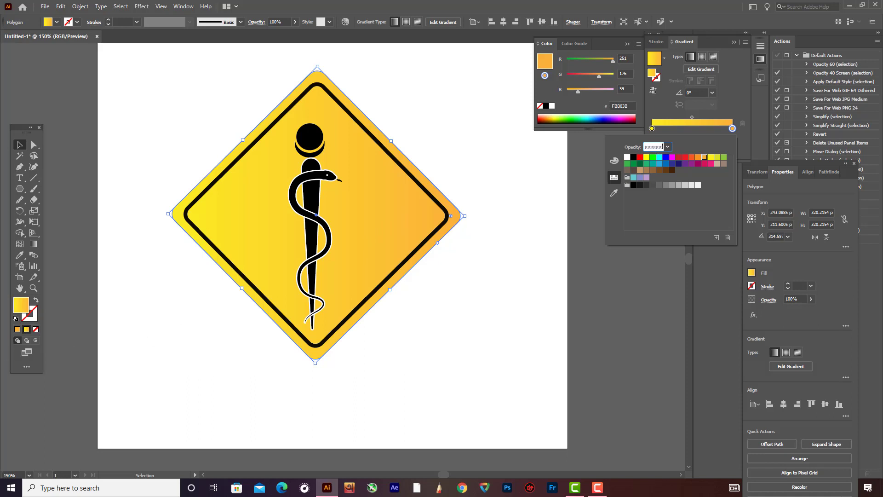
# - Run the diamond's gradient vertically at 90° and reverse it so yellow is at the top and orange at the bottom, then deselect
pyautogui.press('g')
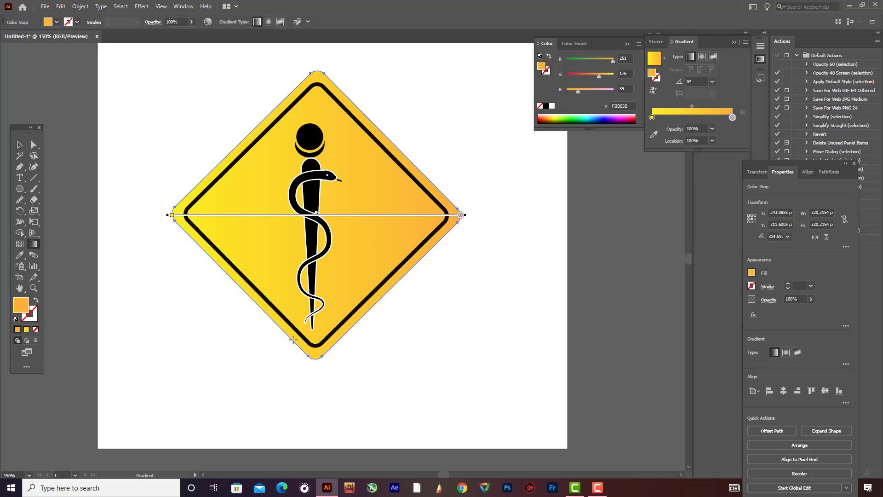
pyautogui.moveTo(313, 361); pyautogui.dragTo(312, 110)
pyautogui.moveTo(312, 112); pyautogui.dragTo(316, 116)
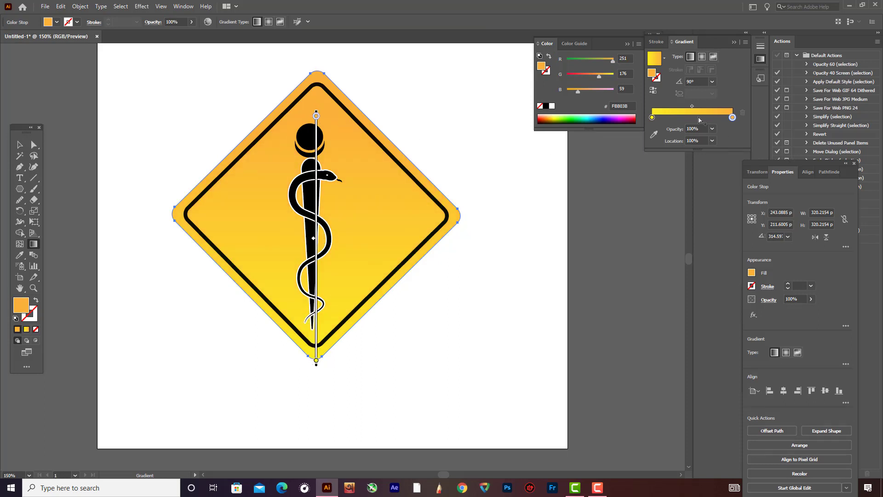
pyautogui.click(653, 91)
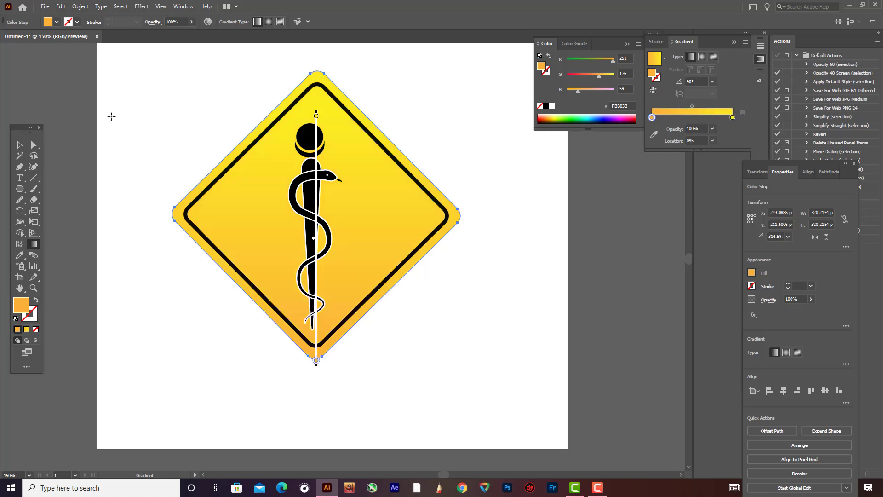
pyautogui.click(20, 144)
pyautogui.click(105, 137)
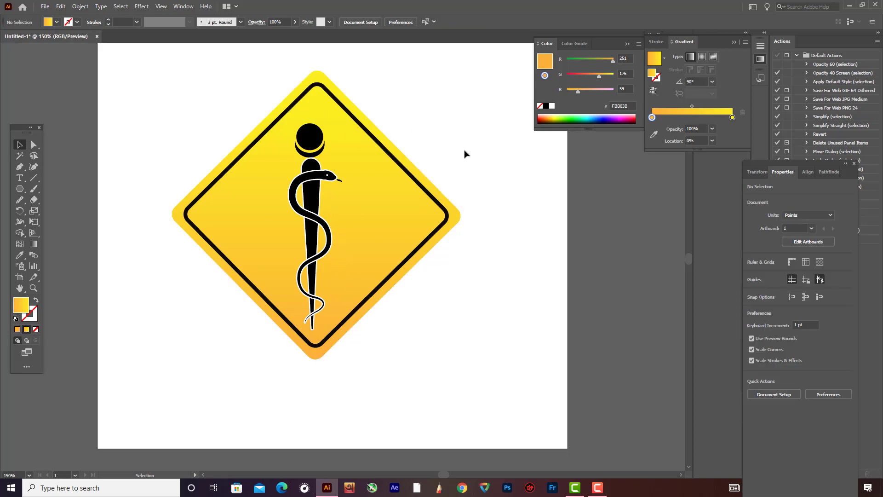
pyautogui.moveTo(20, 189); pyautogui.dragTo(46, 224)
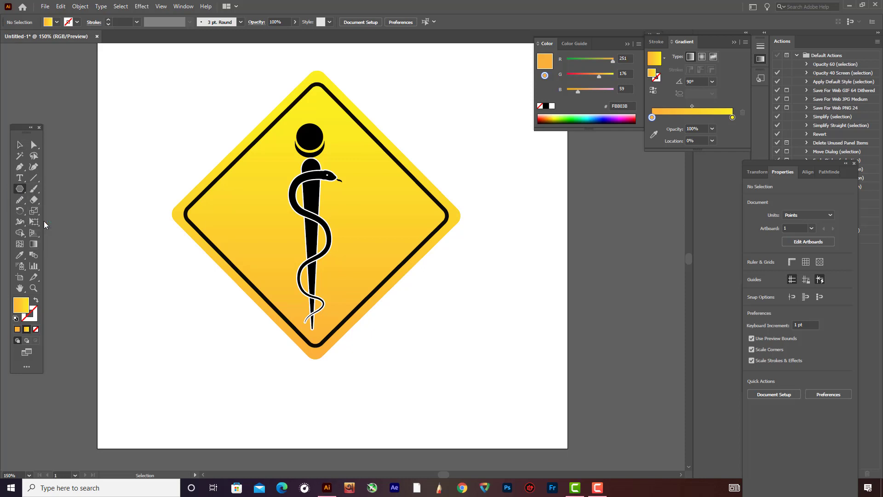
pyautogui.moveTo(152, 137); pyautogui.dragTo(167, 144)
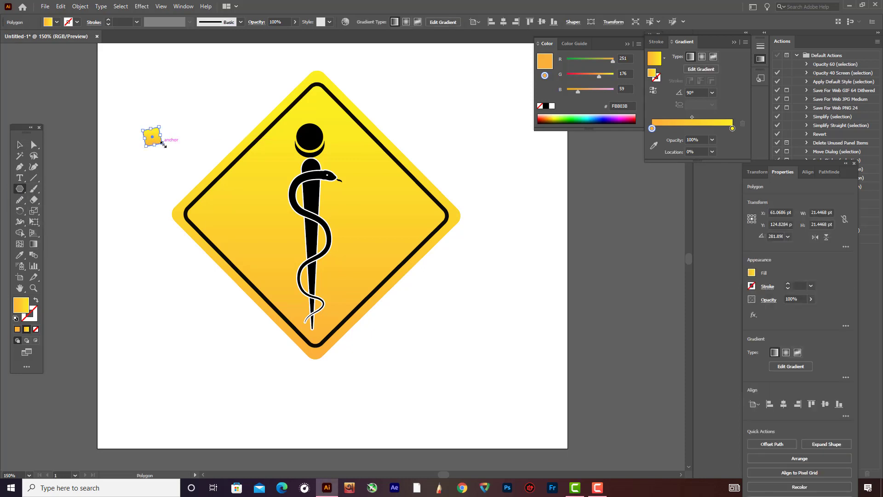
pyautogui.hotkey('ctrl', 'z')
# - Draw a small hexagon about 27 pt wide on the white area outside the diamond's upper-left edge
pyautogui.moveTo(19, 189); pyautogui.dragTo(42, 222)
pyautogui.moveTo(123, 148)
pyautogui.mouseDown()
pyautogui.moveTo(136, 154)
pyautogui.moveTo(220, 109)
pyautogui.mouseUp()
pyautogui.press('Up')
pyautogui.press('Up')
pyautogui.press('v')
pyautogui.hotkey('ctrl', 'shift', 'a')
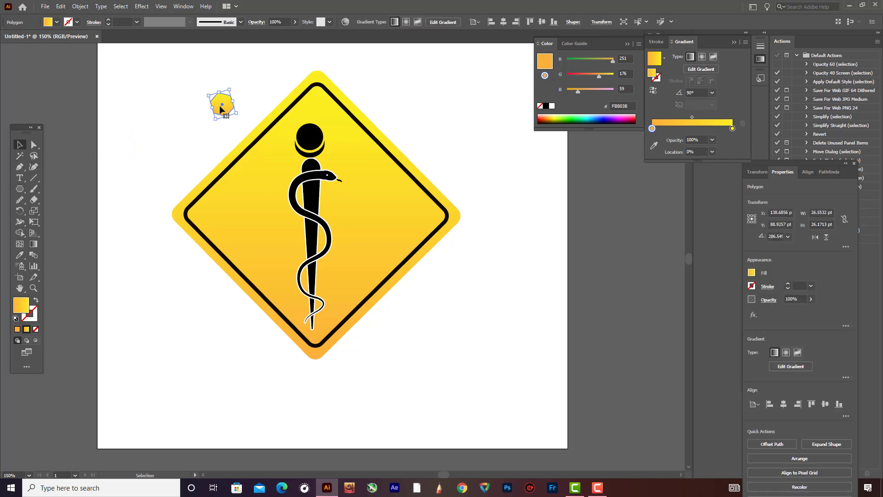
# - Try a radial gradient on the hexagon, with a gray first stop and an E6E6E6 last stop
pyautogui.doubleClick(652, 129)
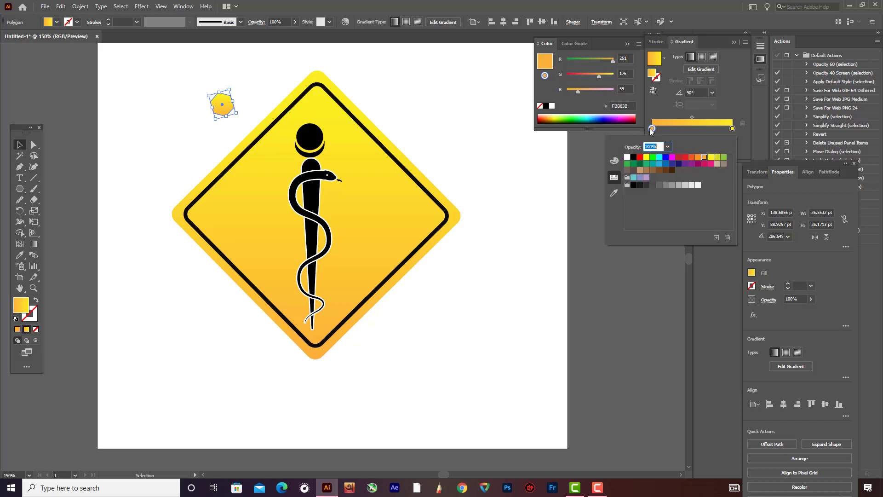
pyautogui.click(671, 188)
pyautogui.doubleClick(733, 129)
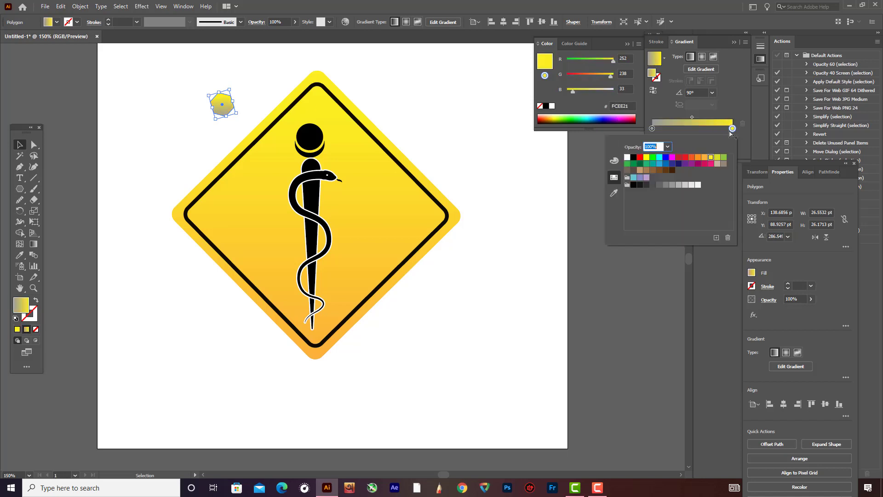
pyautogui.click(688, 186)
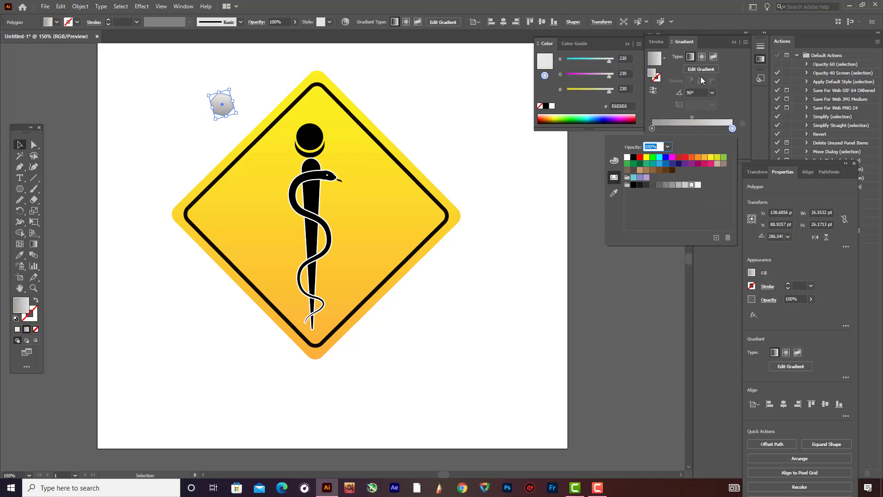
pyautogui.click(703, 56)
pyautogui.click(704, 58)
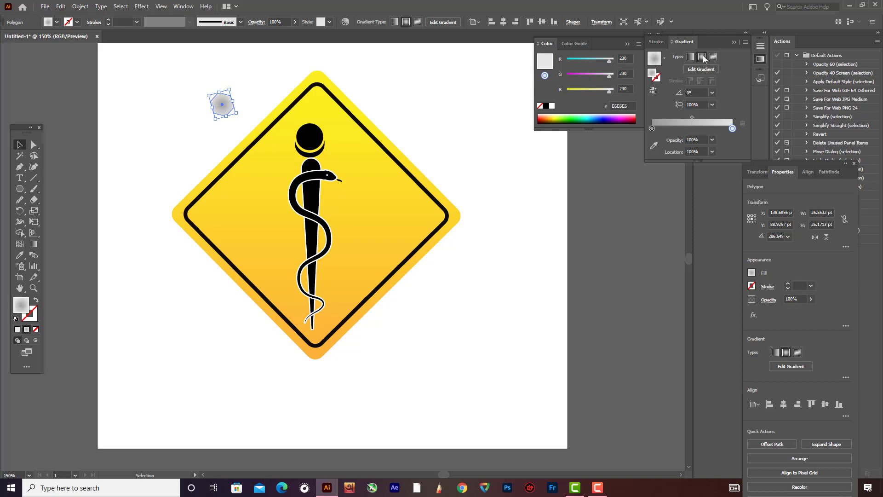
# - Give the hexagon a freeform gradient, coloring its bottom point CCCCCC and its left point E6E6E6
pyautogui.click(713, 56)
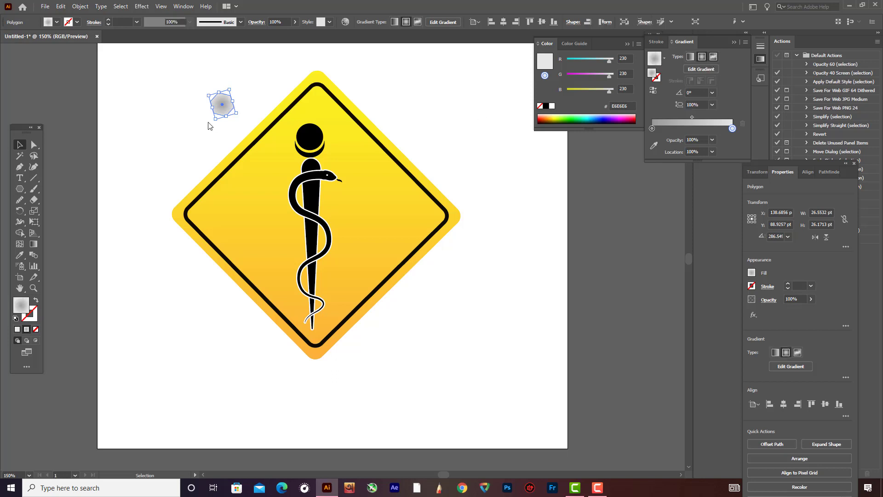
pyautogui.keyDown('alt'); pyautogui.scroll(4, 224, 114); pyautogui.keyUp('alt')
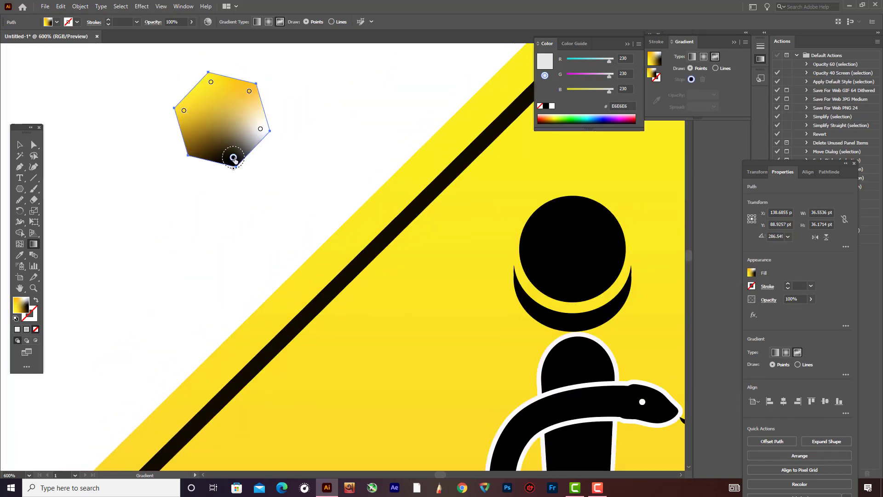
pyautogui.doubleClick(234, 158)
pyautogui.click(186, 213)
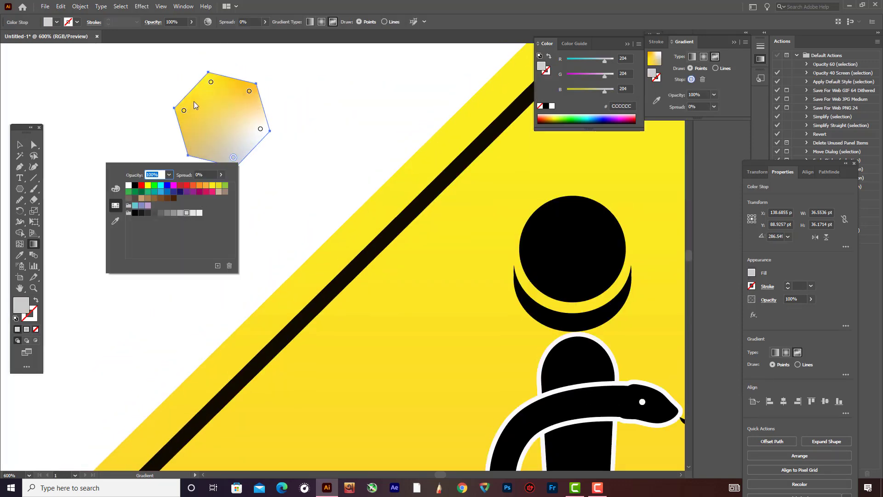
pyautogui.doubleClick(185, 111)
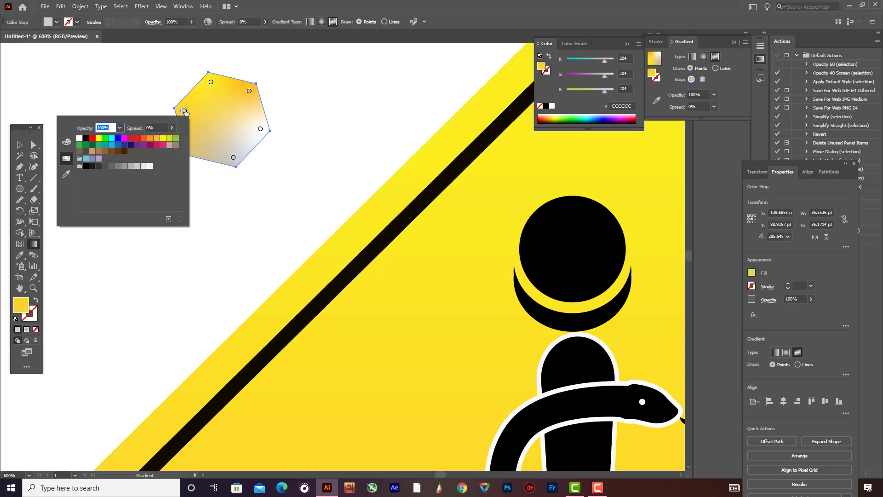
pyautogui.click(143, 166)
# - Color the hexagon's top gradient point E6E6E6 and its upper-right point 808080, then deselect it
pyautogui.doubleClick(212, 82)
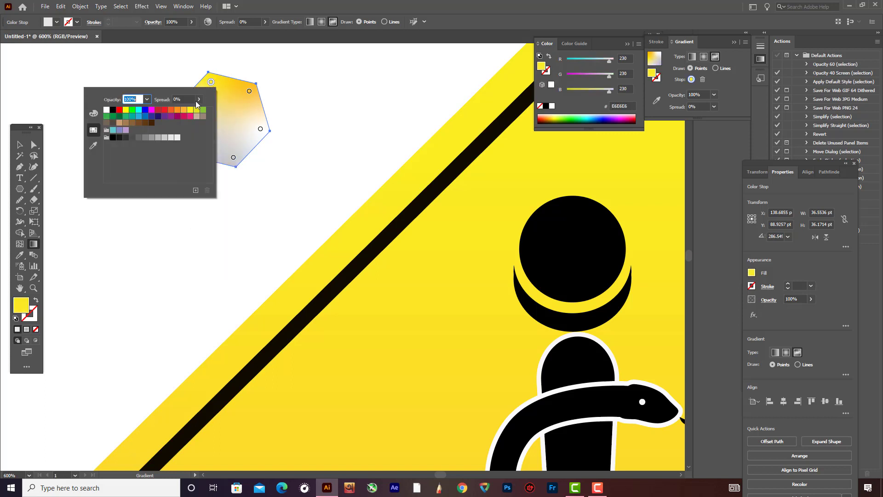
pyautogui.click(172, 138)
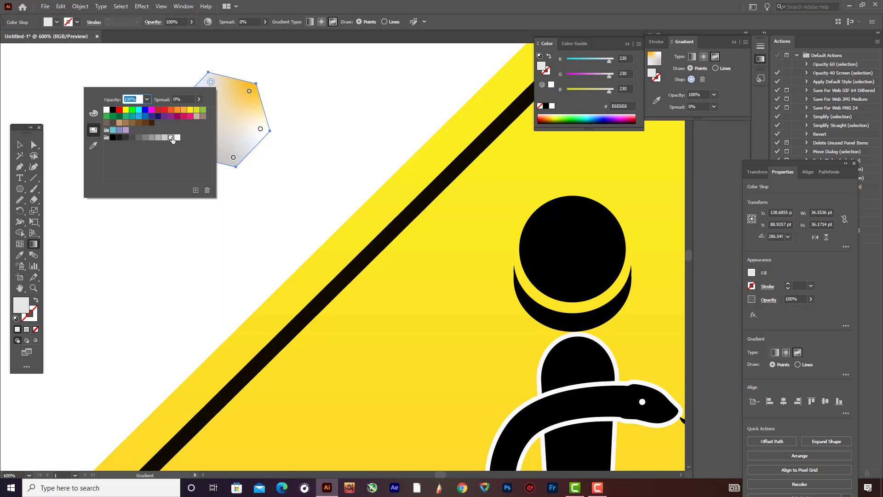
pyautogui.press('Escape')
pyautogui.doubleClick(249, 92)
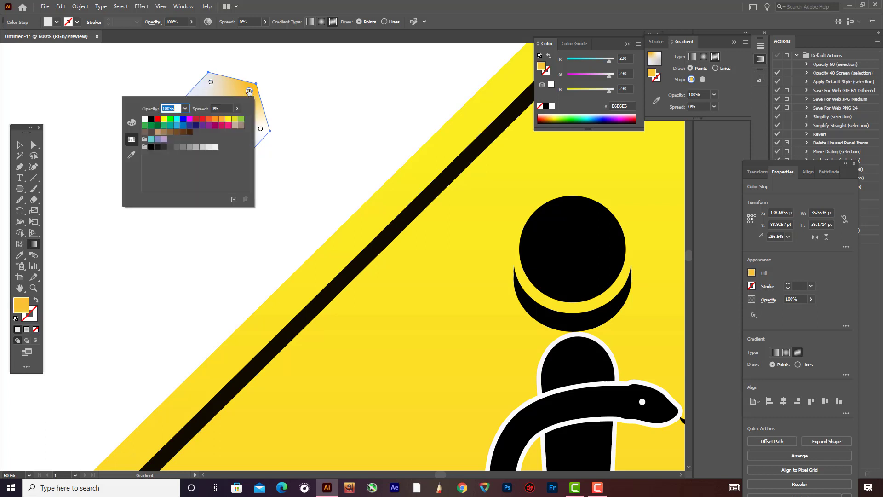
pyautogui.click(183, 146)
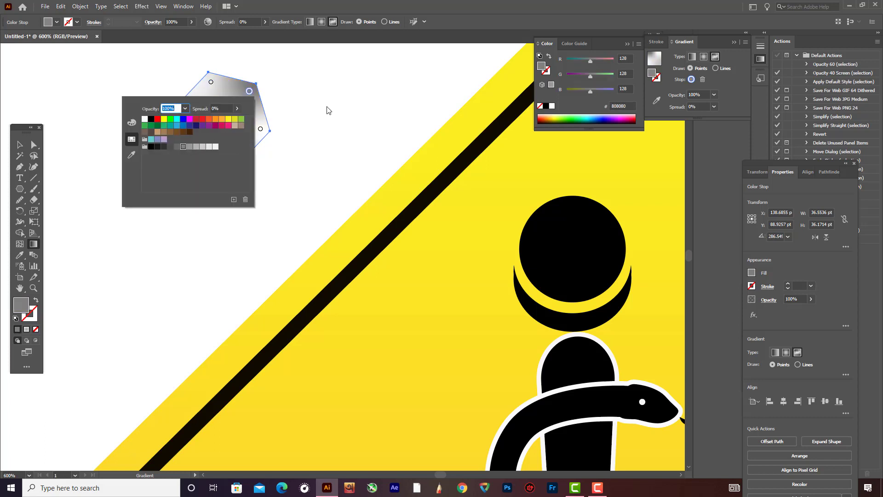
pyautogui.press('Escape')
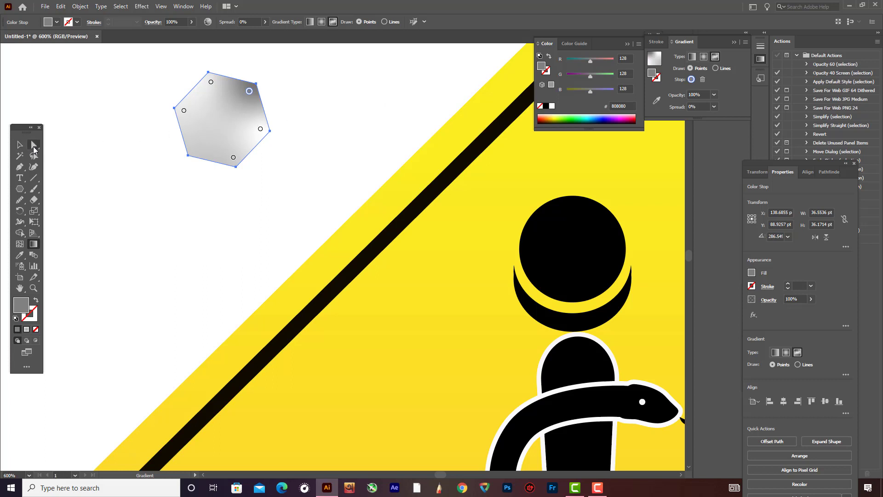
pyautogui.press('v')
pyautogui.click(365, 128)
pyautogui.scroll(1, 366, 128)
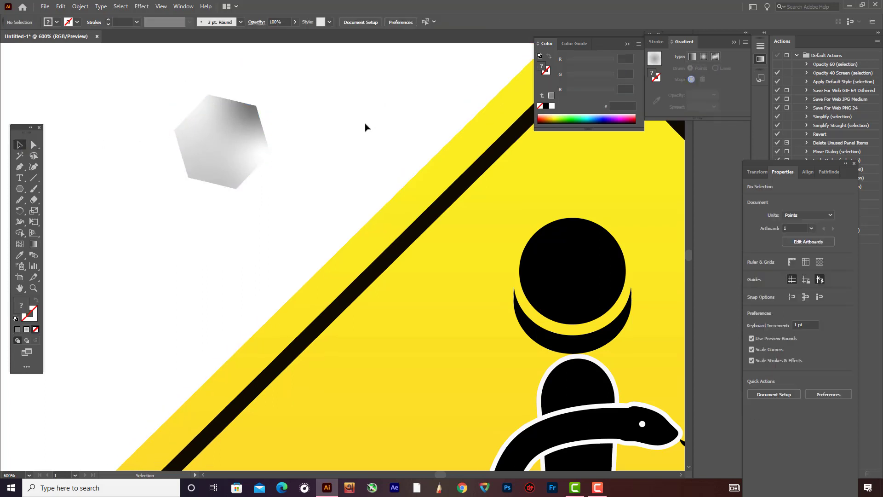
# - Change the hexagon's right-hand freeform gradient point to 999999 and deselect the shape
pyautogui.click(256, 150)
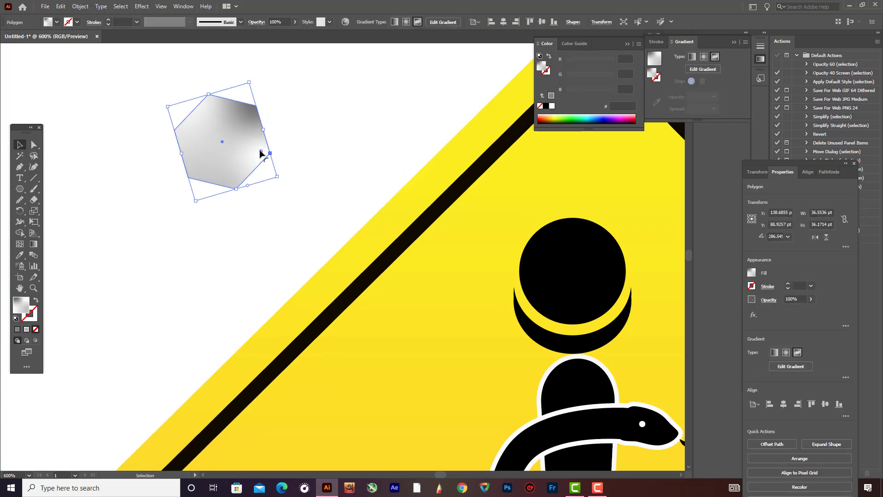
pyautogui.doubleClick(261, 153)
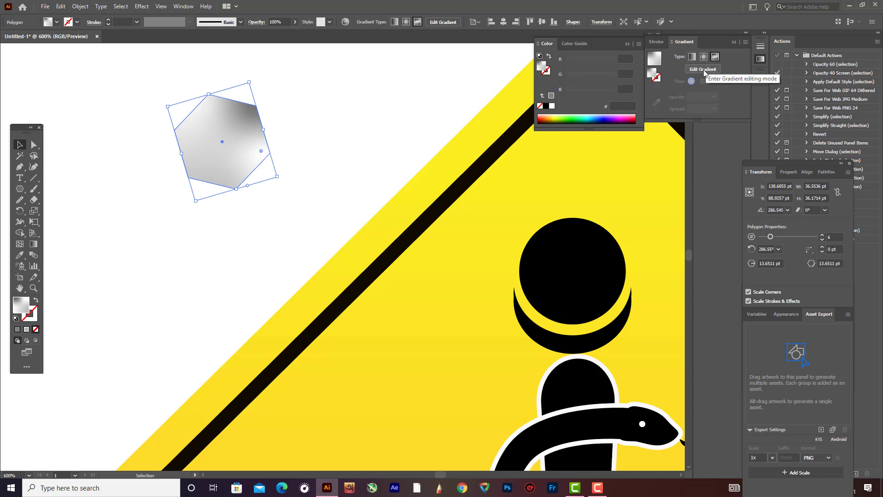
pyautogui.click(714, 56)
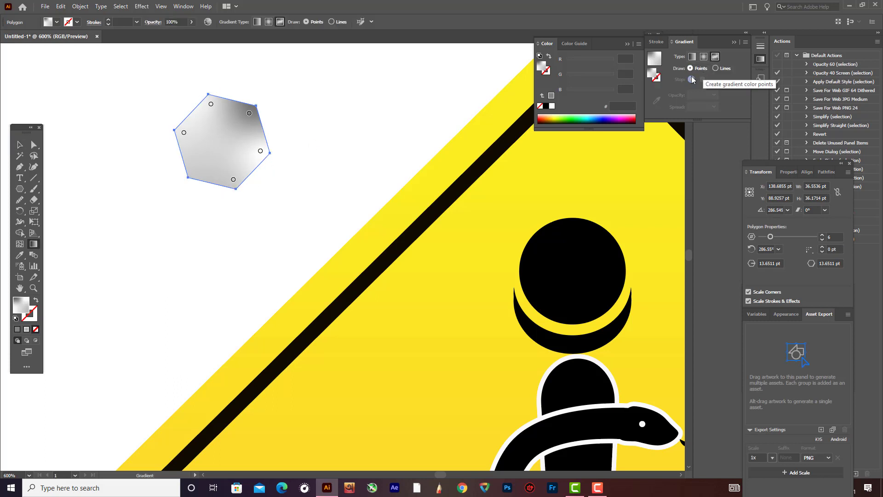
pyautogui.doubleClick(261, 152)
pyautogui.click(203, 206)
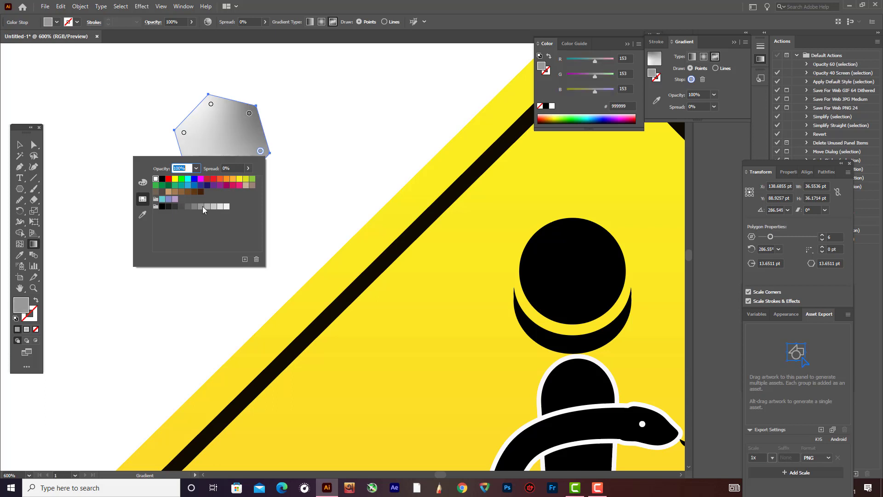
pyautogui.press('Escape')
pyautogui.scroll(1, 334, 132)
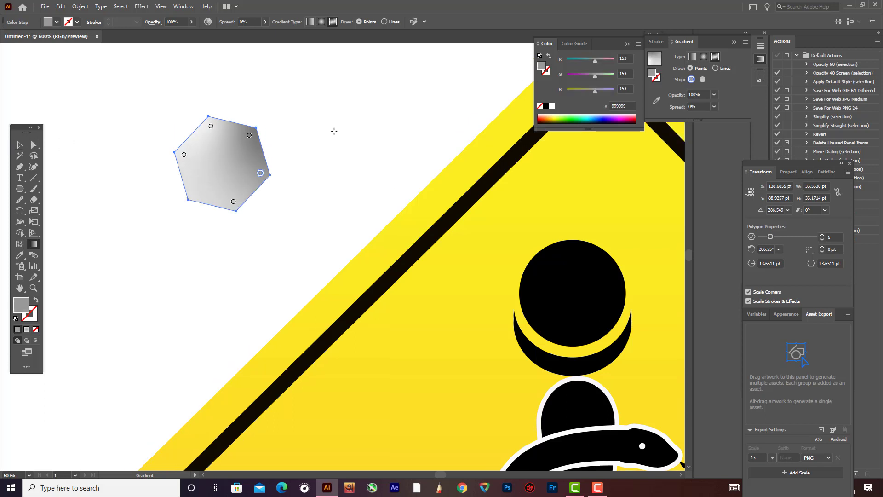
pyautogui.click(24, 145)
pyautogui.click(152, 122)
# - Duplicate the gradient hexagon behind the original and offset the copy 1 pt to the left
pyautogui.click(241, 148)
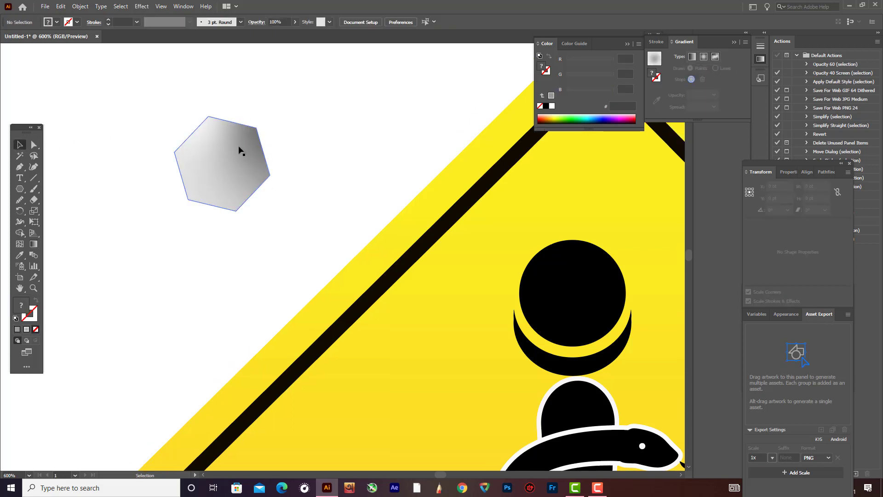
pyautogui.press('a')
pyautogui.press('v')
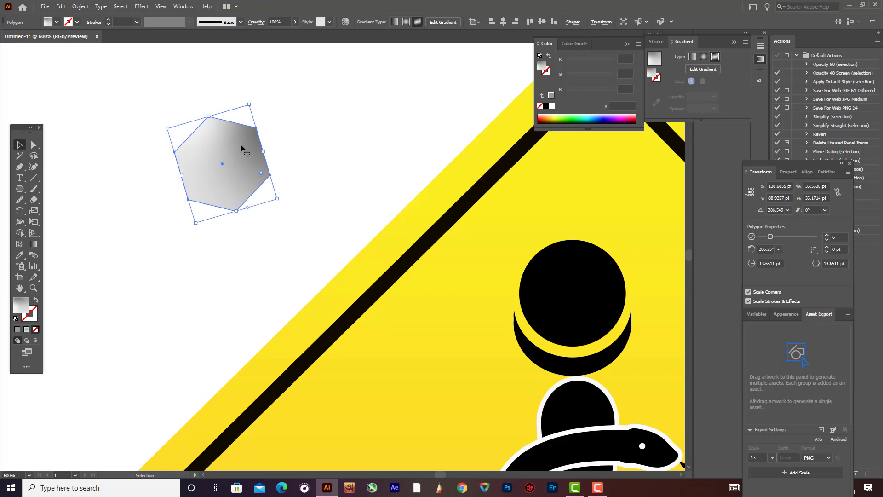
pyautogui.hotkey('alt', 'Left')
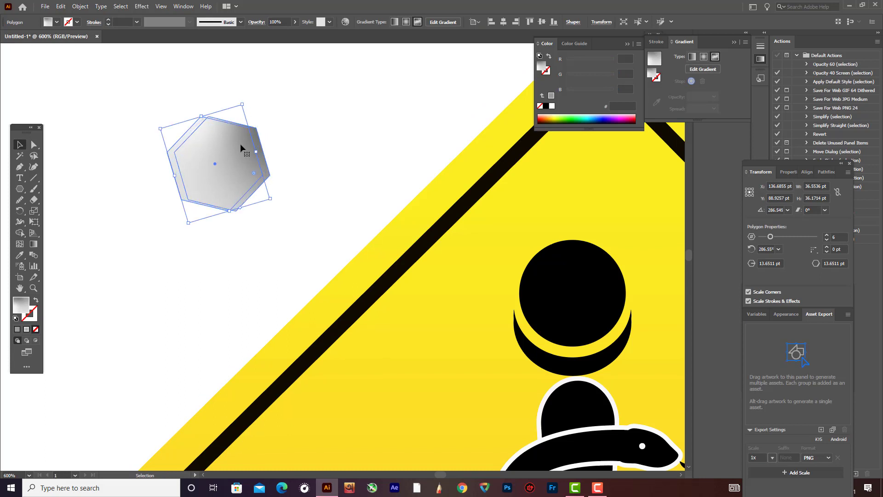
pyautogui.press('Right')
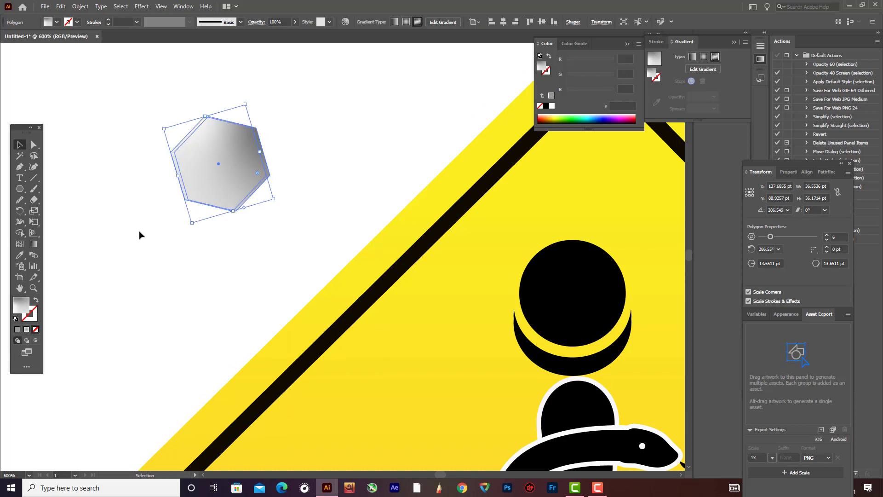
# - Fill the rear hexagon copy with near-black 0C0A01, lower its opacity to 39%, and deselect it
pyautogui.doubleClick(21, 305)
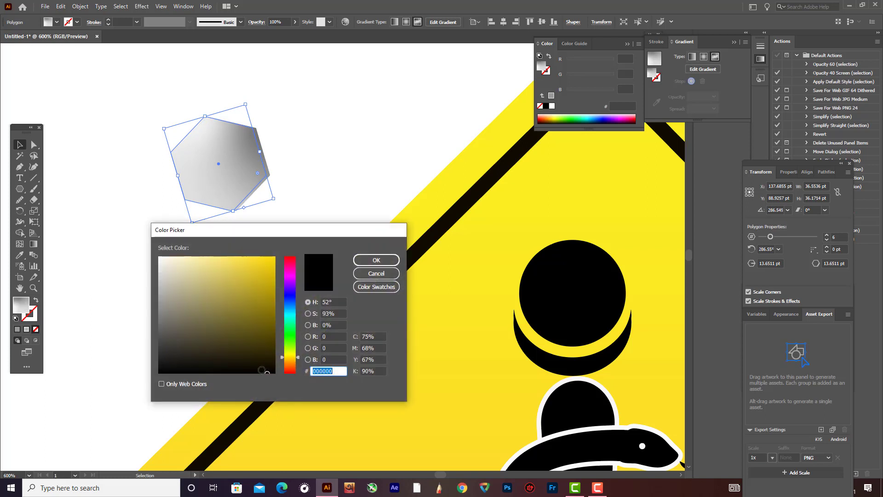
pyautogui.click(270, 368)
pyautogui.click(370, 260)
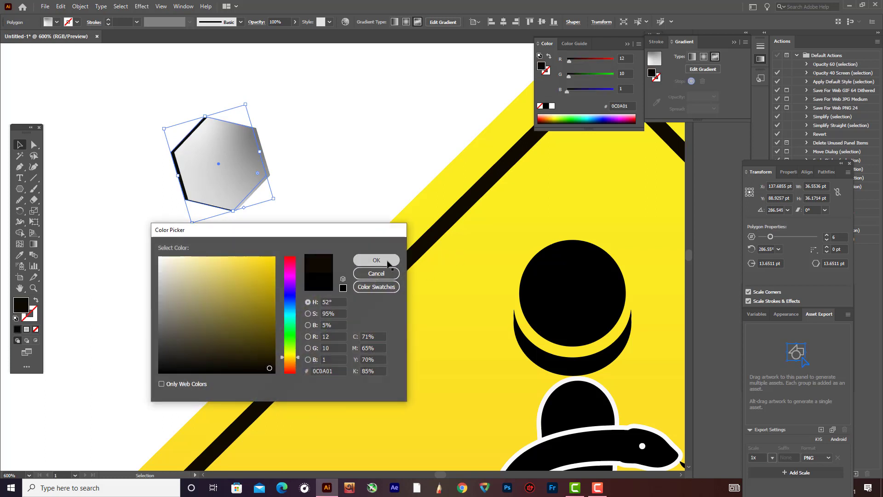
pyautogui.click(295, 21)
pyautogui.moveTo(293, 33); pyautogui.dragTo(272, 39)
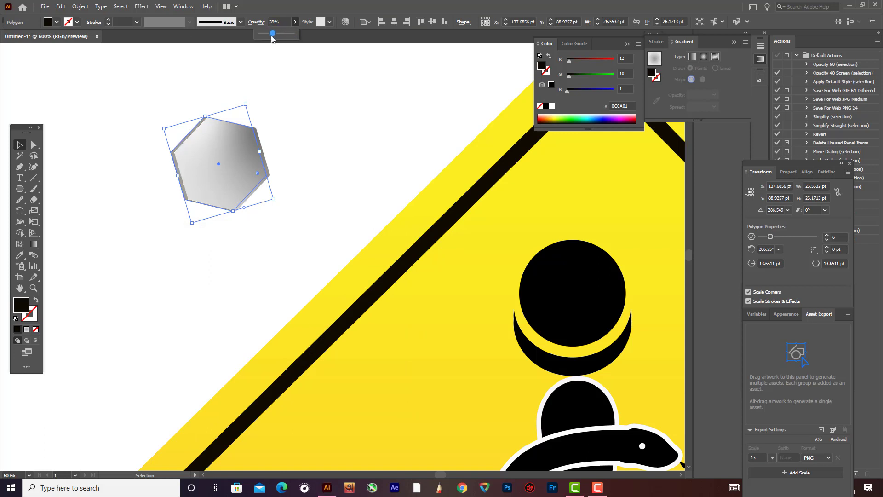
pyautogui.click(299, 106)
pyautogui.click(299, 107)
pyautogui.scroll(-1, 300, 108)
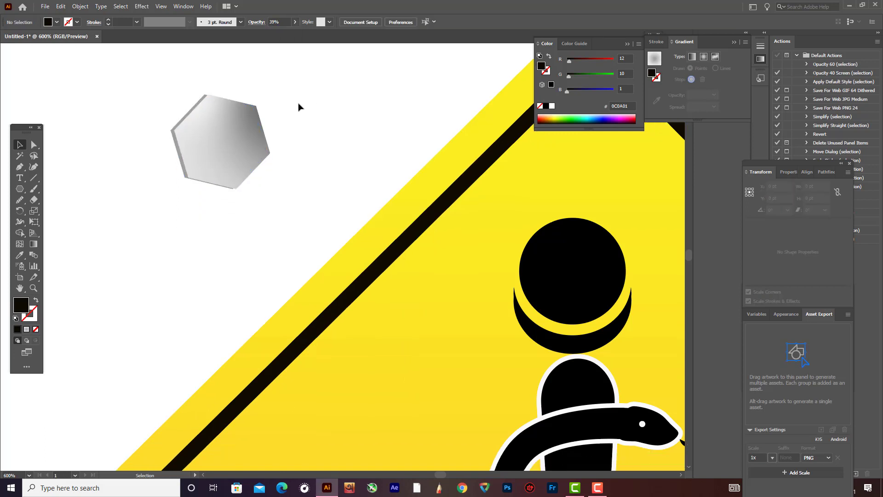
# - Shift the rear shadow hexagon slightly up and right to about X 137.81 pt, Y 88.73 pt, and deselect it
pyautogui.click(183, 173)
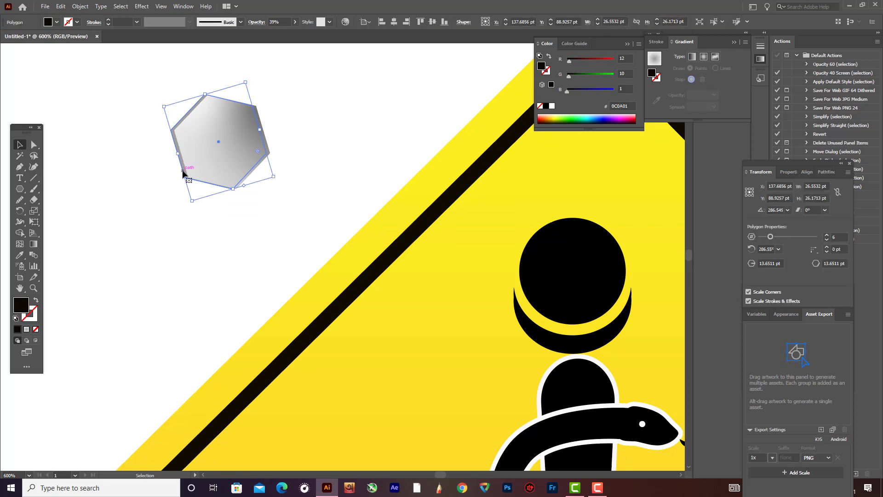
pyautogui.press('Right')
pyautogui.hotkey('alt', 'Left')
pyautogui.hotkey('ctrl', '=')
pyautogui.hotkey('ctrl', '=')
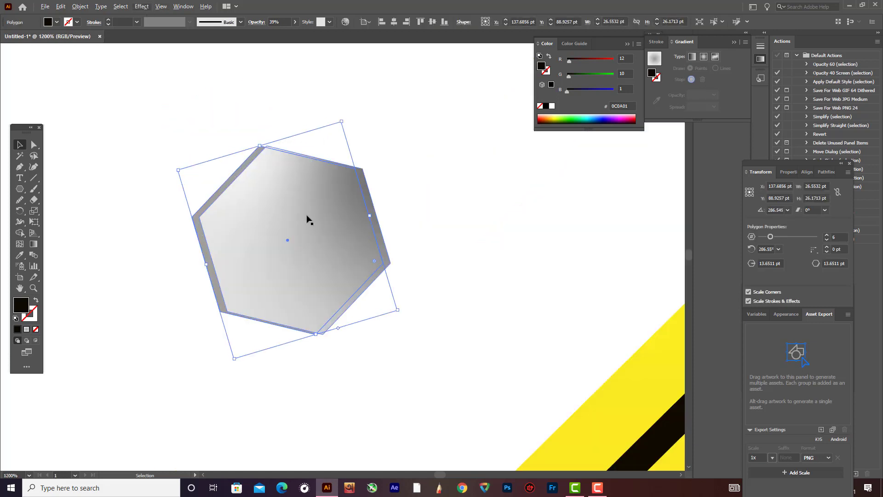
pyautogui.hotkey('ctrl', '=')
pyautogui.hotkey('ctrl', '=')
pyautogui.scroll(-3, 300, 253)
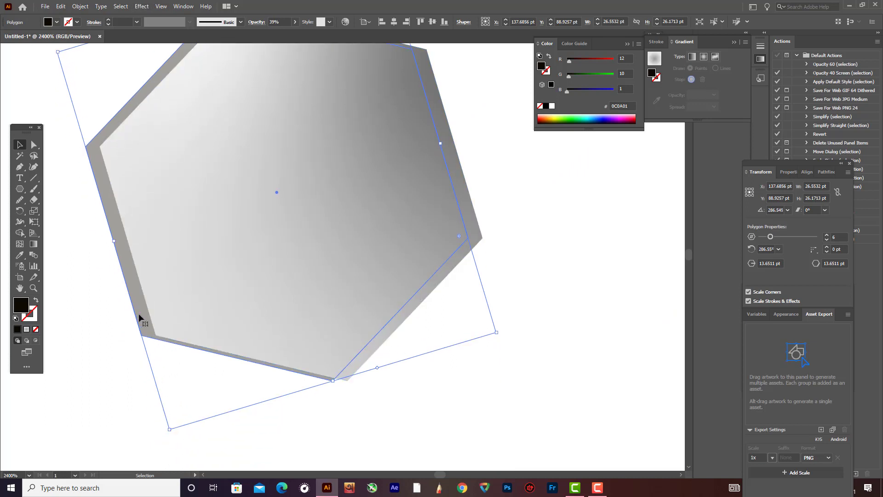
pyautogui.moveTo(140, 315); pyautogui.dragTo(141, 311)
pyautogui.scroll(6, 174, 291)
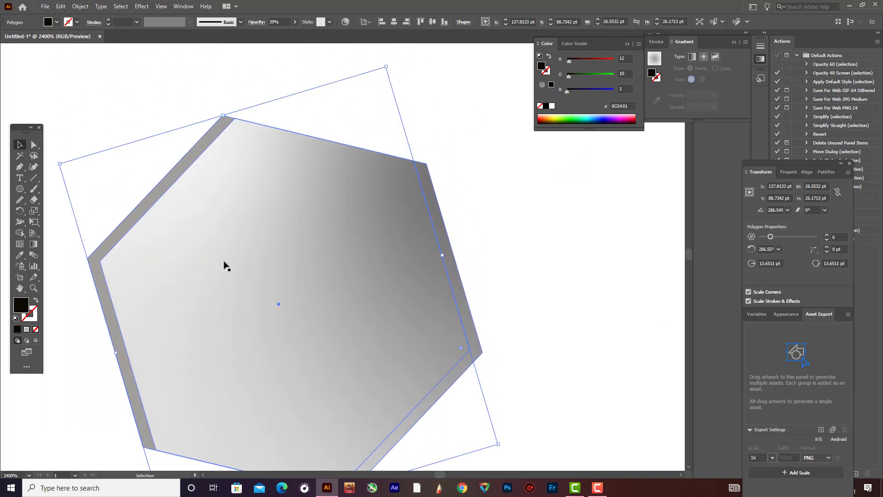
pyautogui.click(438, 170)
pyautogui.scroll(-7, 457, 172)
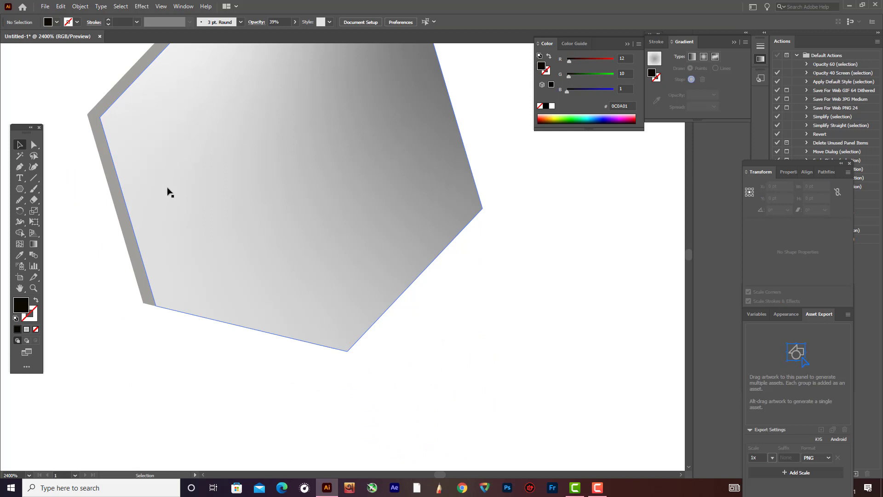
# - Create a smaller concentric copy of the front gradient hexagon with a radius of about 12.57 pt
pyautogui.click(213, 189)
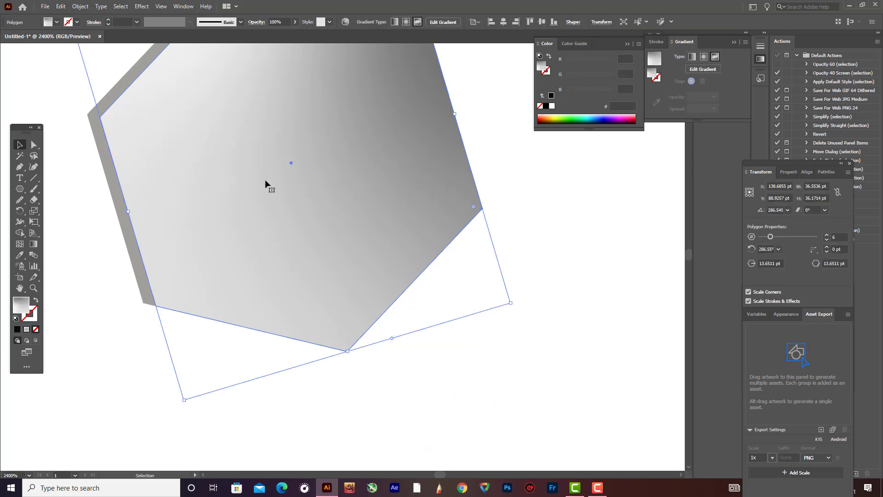
pyautogui.scroll(7, 331, 154)
pyautogui.moveTo(399, 54); pyautogui.dragTo(394, 73)
pyautogui.scroll(-3, 621, 175)
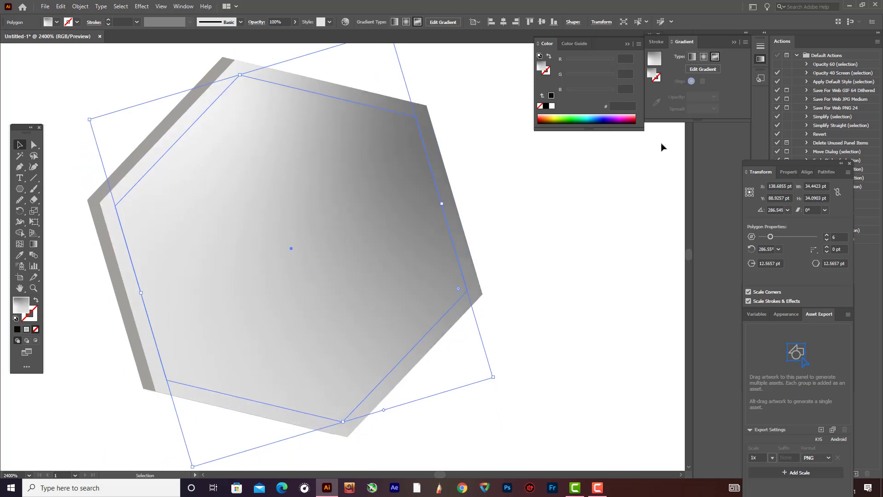
# - Give the inner hexagon a radial gradient with an added B3B3B3 stop at about 50%, and deselect it
pyautogui.click(705, 57)
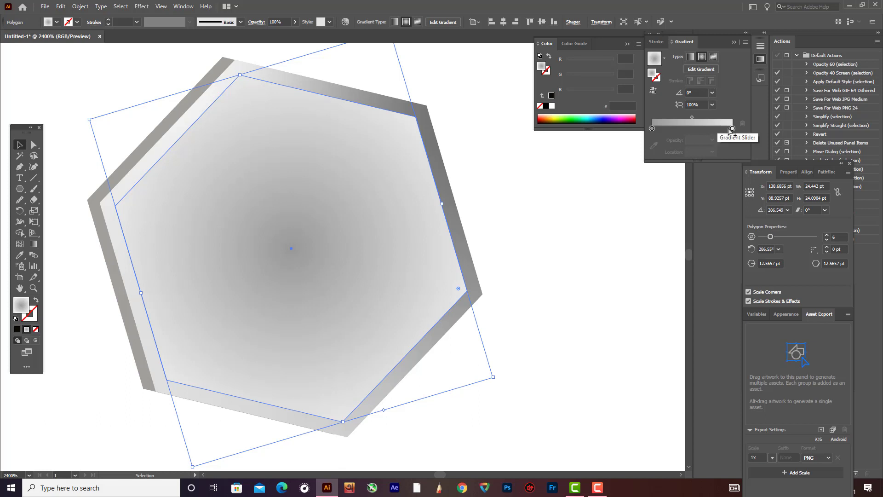
pyautogui.moveTo(732, 129); pyautogui.dragTo(692, 131)
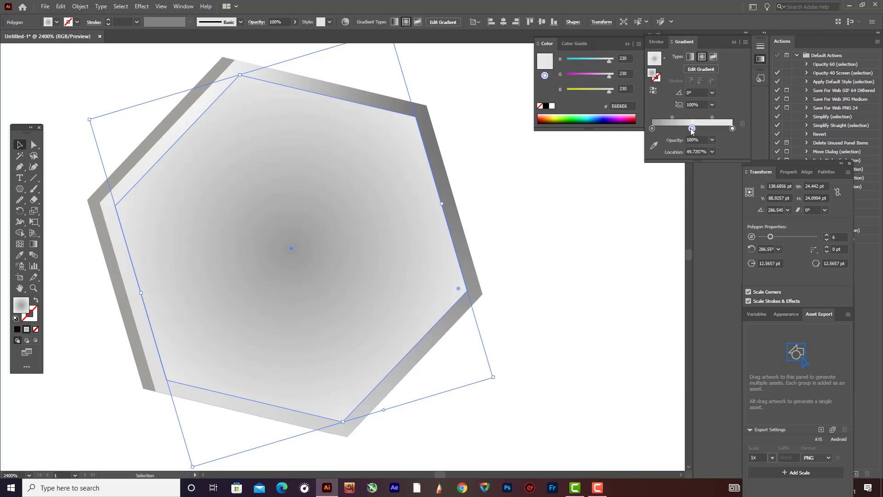
pyautogui.doubleClick(692, 130)
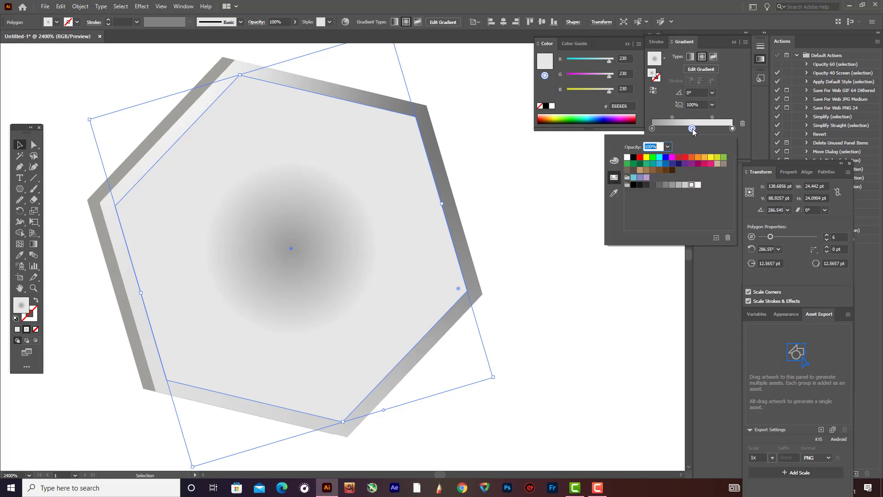
pyautogui.click(678, 186)
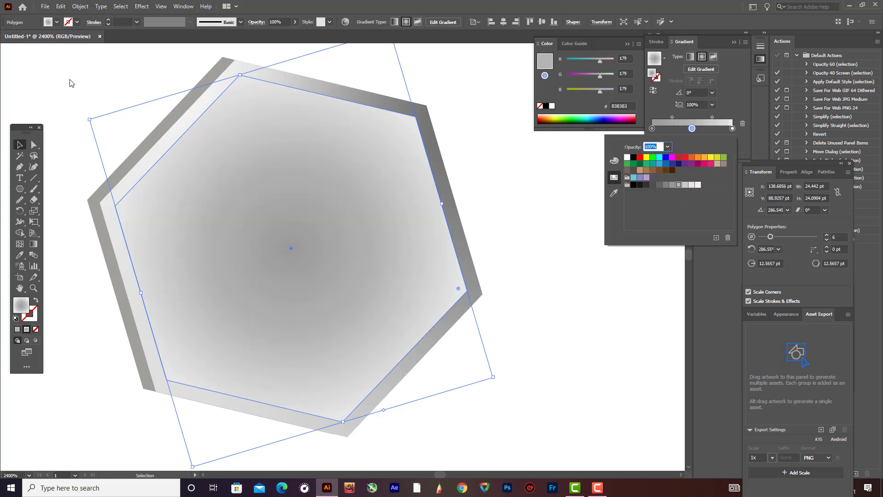
pyautogui.click(486, 110)
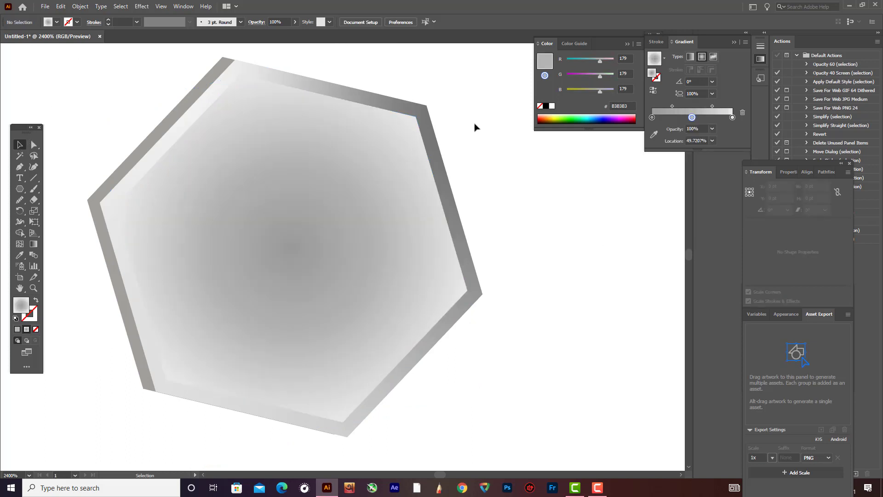
# - Group all the hexagon pieces without the sign and scale the group down to about 21 pt wide
pyautogui.scroll(-8, 475, 127)
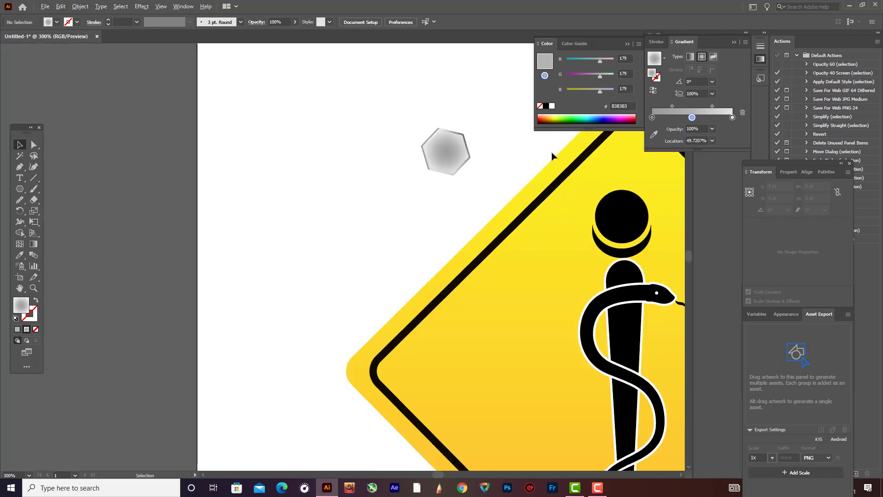
pyautogui.scroll(-3, 552, 157)
pyautogui.moveTo(480, 131); pyautogui.dragTo(547, 180)
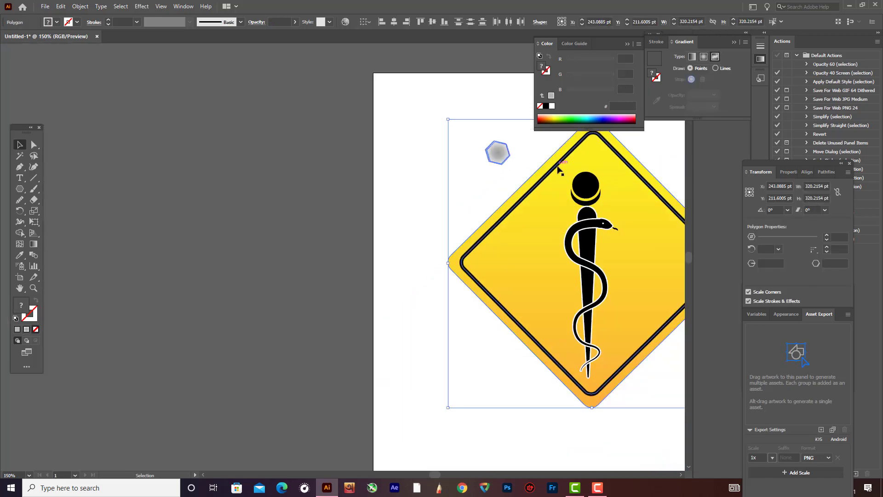
pyautogui.click(522, 152)
pyautogui.click(497, 153)
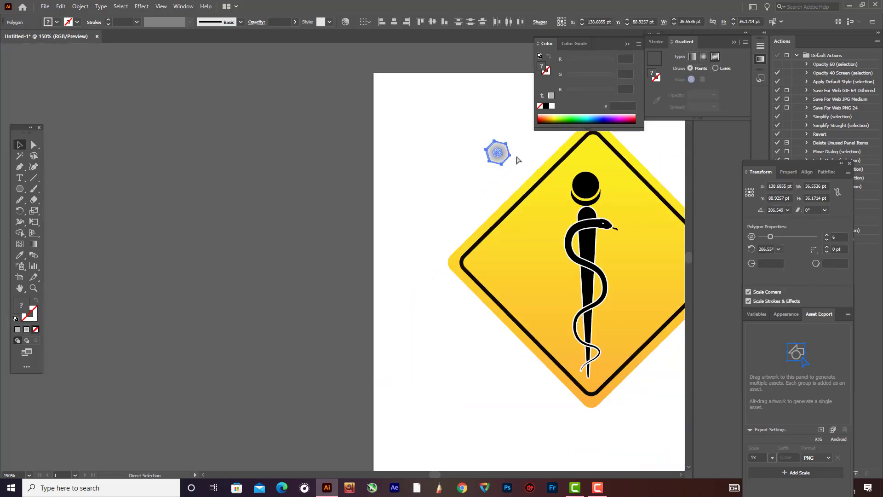
pyautogui.moveTo(505, 138); pyautogui.dragTo(508, 151)
pyautogui.press('h')
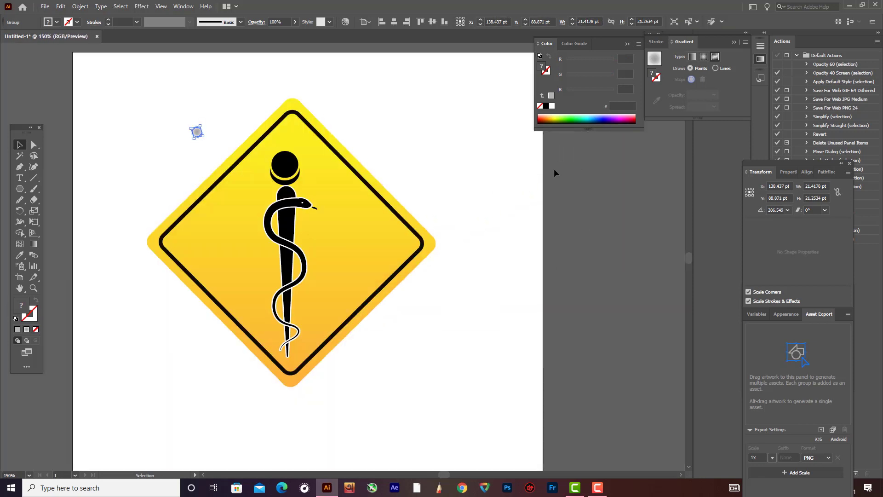
# - Place the hexagon group inside the sign's top corner, rotated to 270°, and put a copy on the blank artboard below the sign
pyautogui.moveTo(198, 134); pyautogui.dragTo(302, 122)
pyautogui.scroll(4, 291, 131)
pyautogui.scroll(-8, 301, 122)
pyautogui.scroll(3, 296, 138)
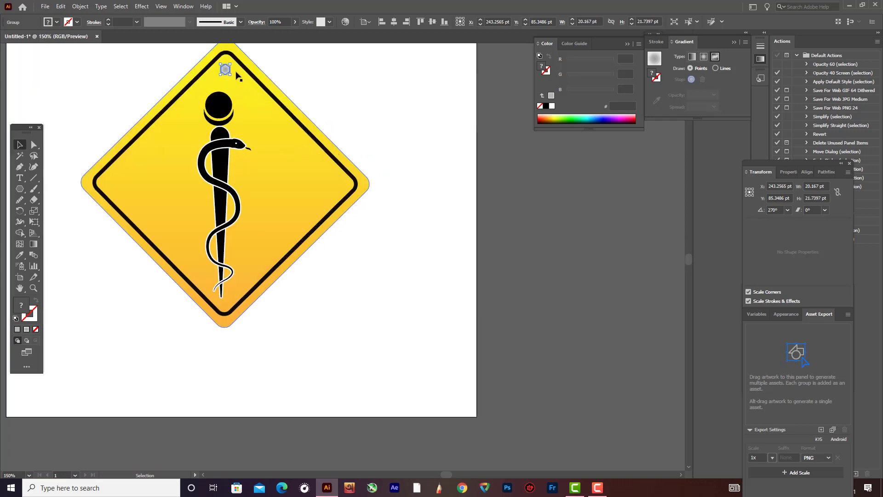
pyautogui.moveTo(226, 69); pyautogui.dragTo(351, 376)
# - Lock the yellow gradient diamond and its black inner border
pyautogui.click(222, 198)
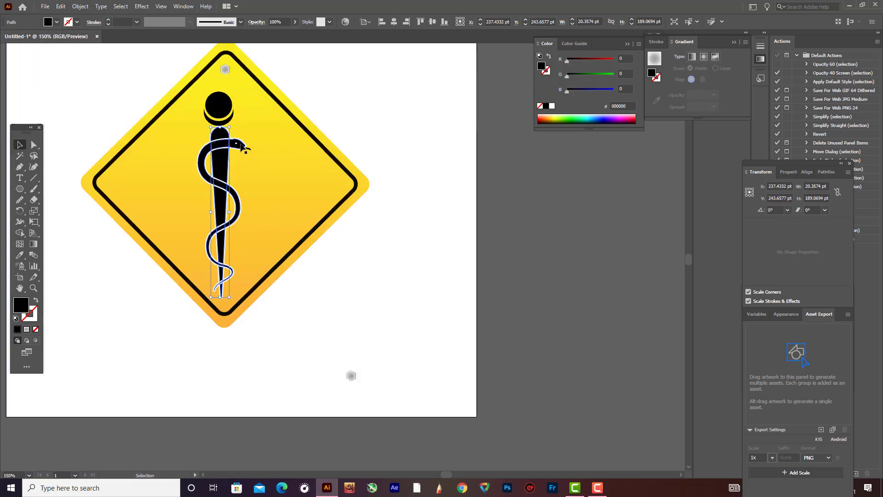
pyautogui.click(320, 155)
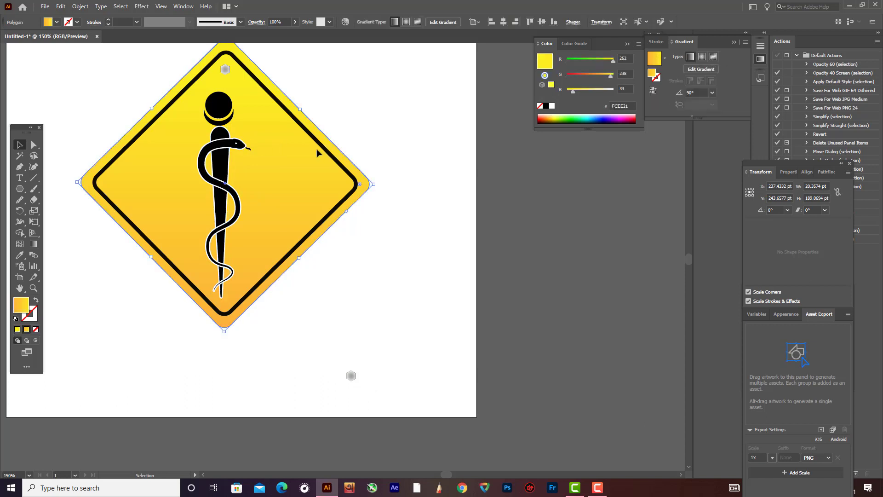
pyautogui.click(443, 152)
pyautogui.click(318, 176)
pyautogui.click(357, 139)
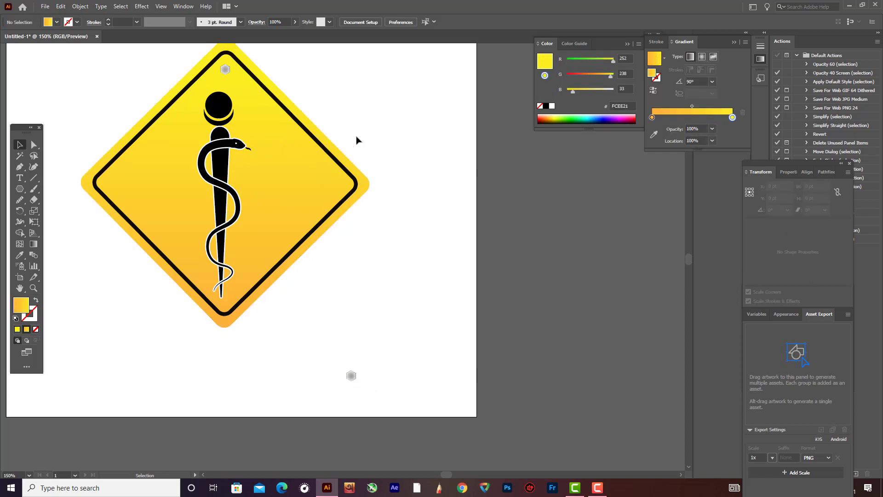
pyautogui.click(301, 130)
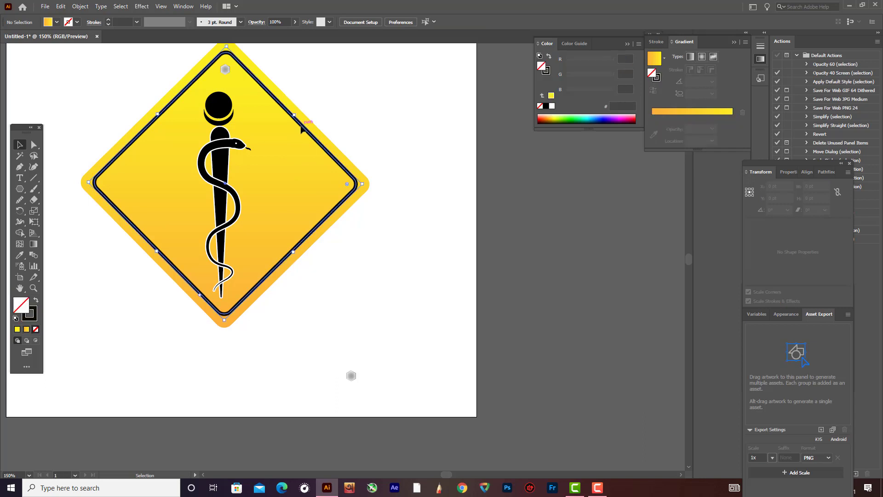
pyautogui.click(415, 137)
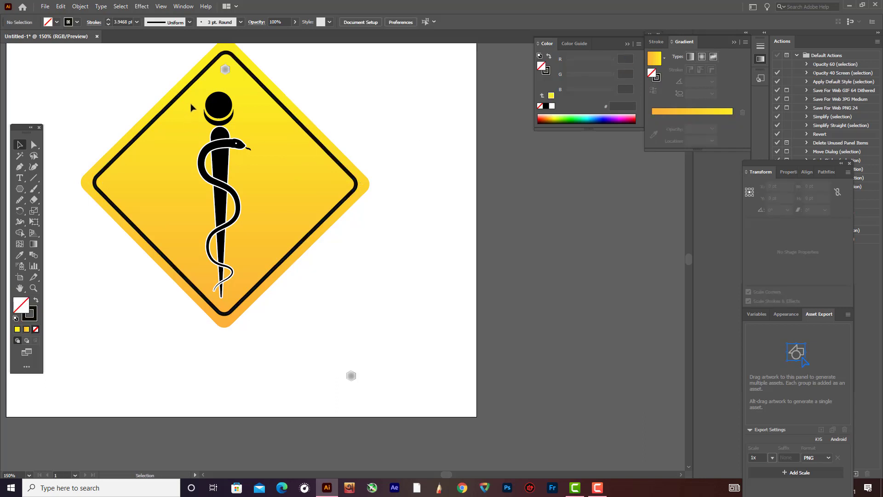
# - Try scaling the staff-and-snake emblem down to about 44 by 184 pt, undo the resize, and deselect everything
pyautogui.click(236, 278)
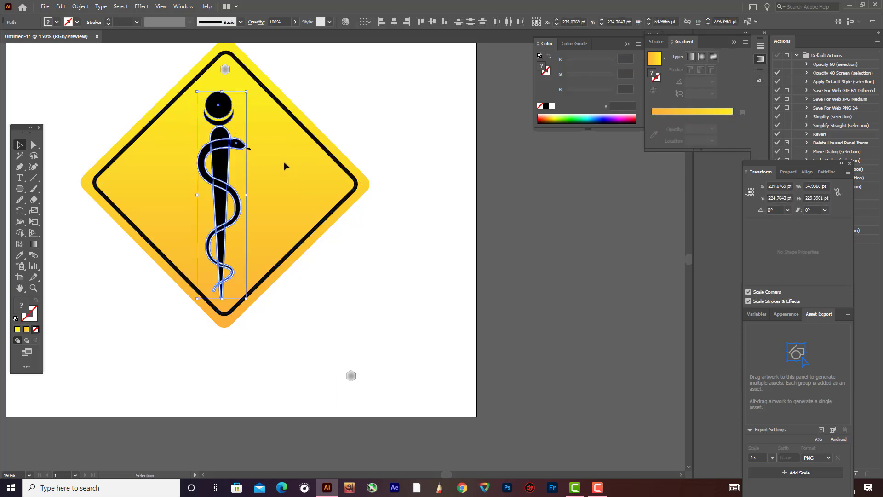
pyautogui.moveTo(246, 92); pyautogui.dragTo(242, 112)
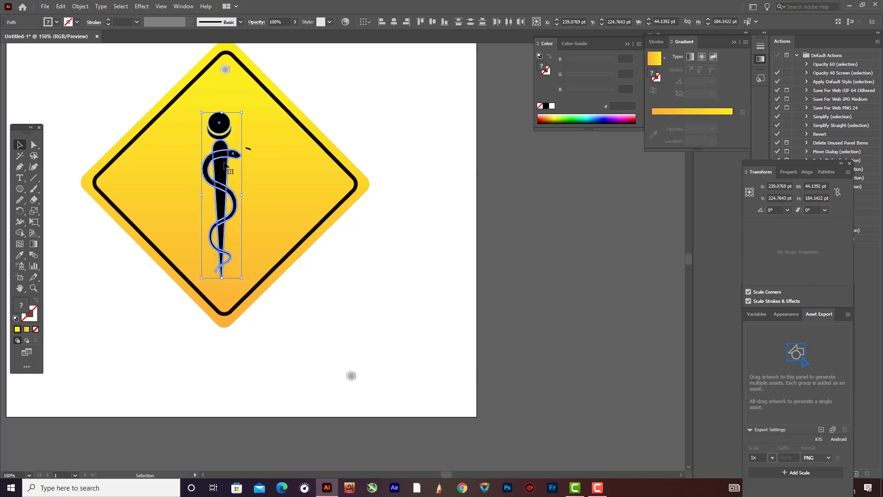
pyautogui.hotkey('ctrl', 'z')
pyautogui.hotkey('ctrl', 'shift', 'a')
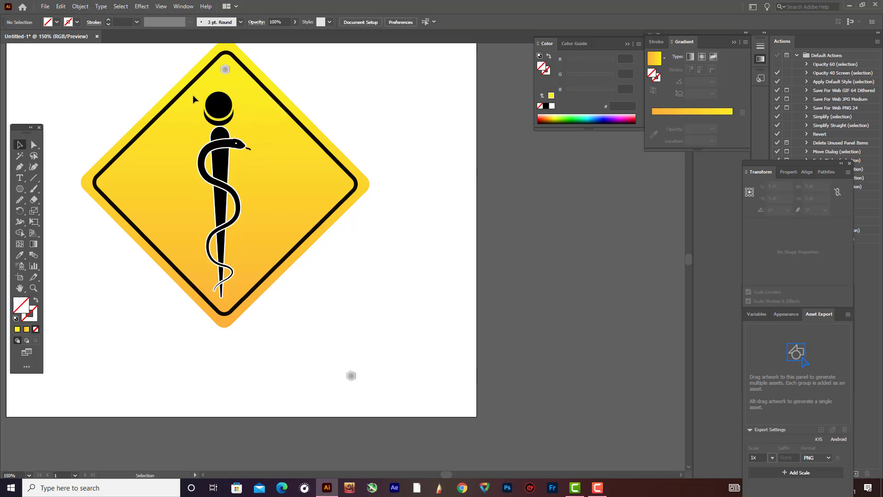
# - Select all the staff-and-snake parts, including the snake's tongue, and group them
pyautogui.click(244, 264)
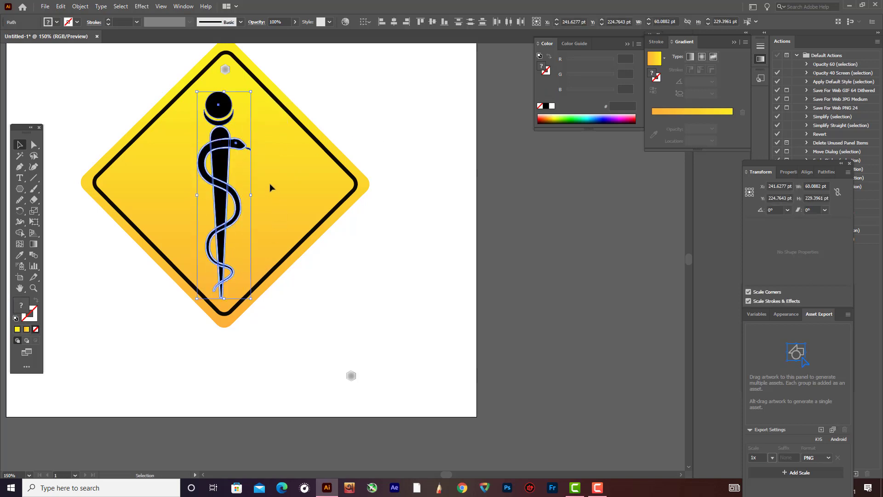
pyautogui.keyDown('shift'); pyautogui.click(252, 152); pyautogui.keyUp('shift')
pyautogui.keyDown('shift'); pyautogui.click(252, 152); pyautogui.keyUp('shift')
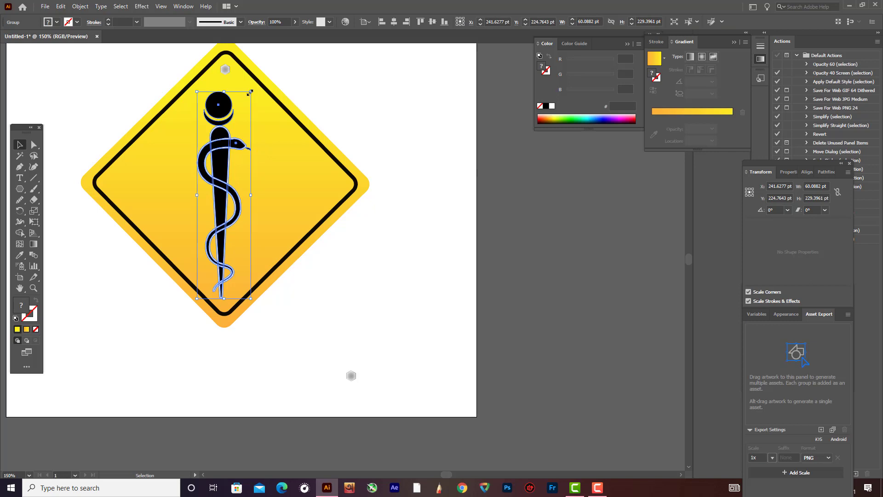
# - Scale the staff-and-snake emblem down to about 47 pt wide and center it inside the yellow diamond
pyautogui.moveTo(251, 92); pyautogui.dragTo(245, 113)
pyautogui.moveTo(239, 153); pyautogui.dragTo(244, 138)
pyautogui.click(366, 341)
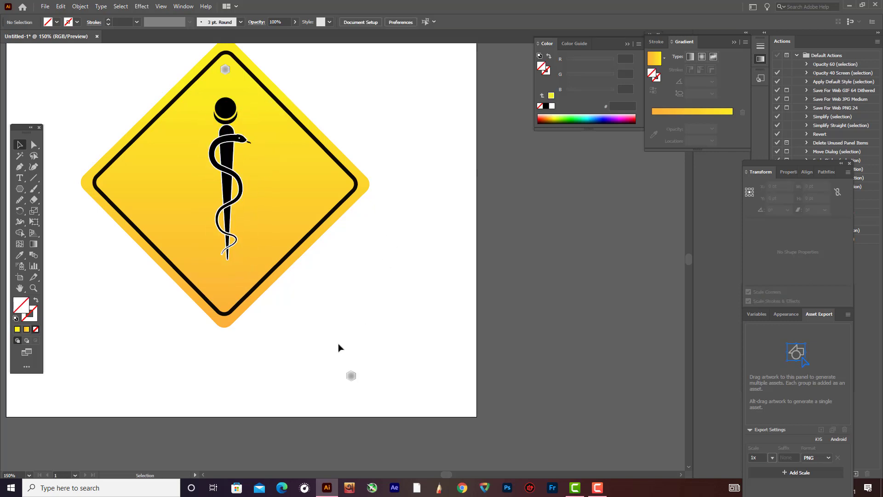
# - Move the spare hexagon bolt from the blank artboard into the sign's bottom corner
pyautogui.click(351, 376)
pyautogui.moveTo(351, 377); pyautogui.dragTo(226, 294)
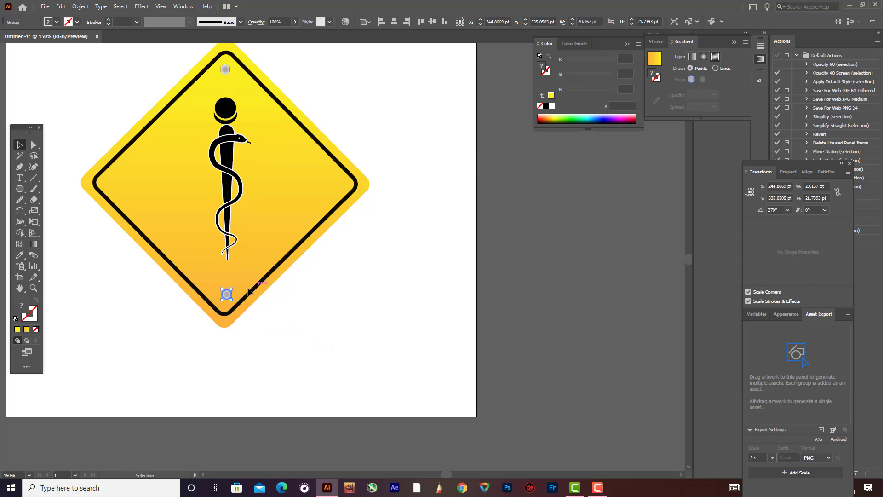
pyautogui.click(259, 352)
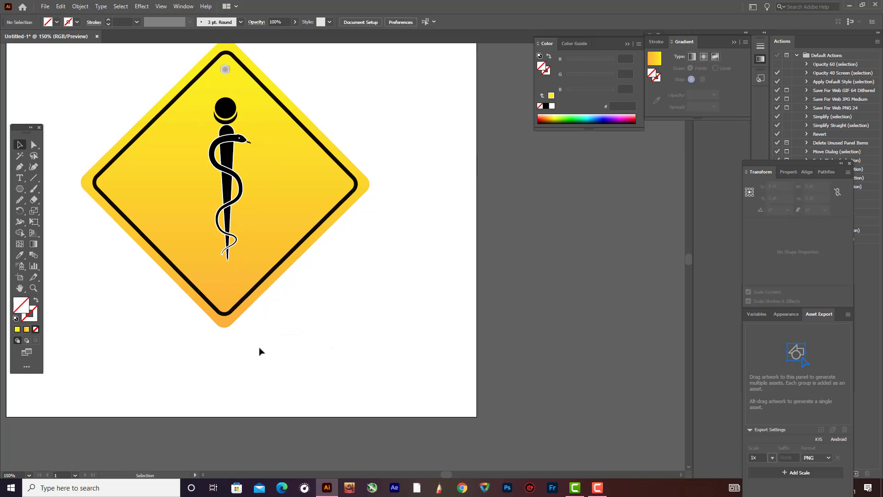
# - Shift the lower hexagon bolt closer to the sign's bottom corner and align it vertically in line with the top bolt
pyautogui.click(225, 69)
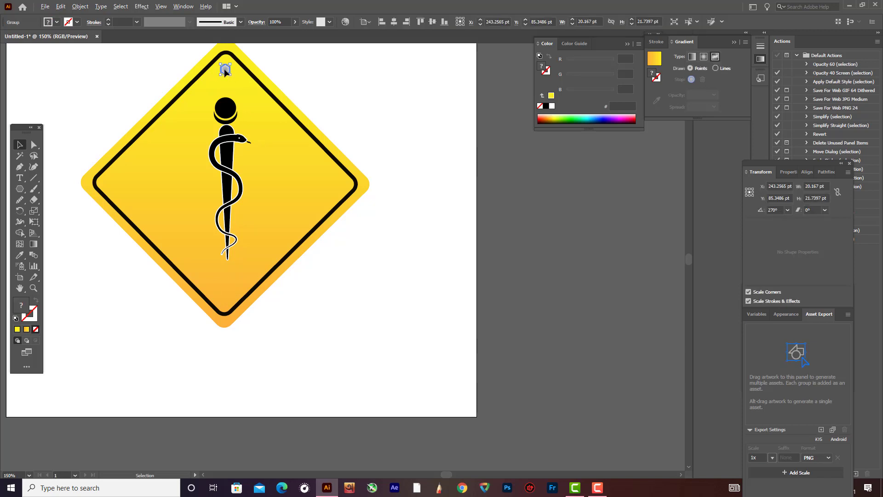
pyautogui.moveTo(225, 69); pyautogui.dragTo(224, 301)
pyautogui.click(392, 21)
pyautogui.hotkey('ctrl', 'z')
pyautogui.keyDown('shift'); pyautogui.click(226, 70); pyautogui.keyUp('shift')
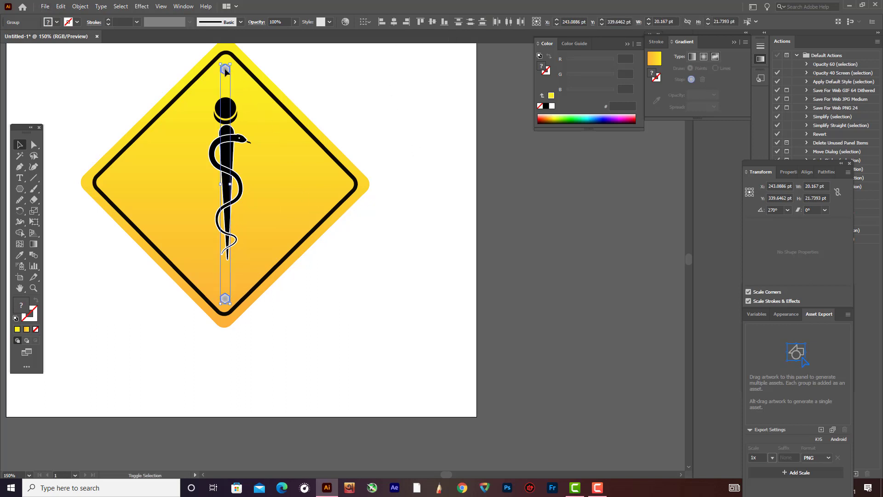
pyautogui.click(226, 300)
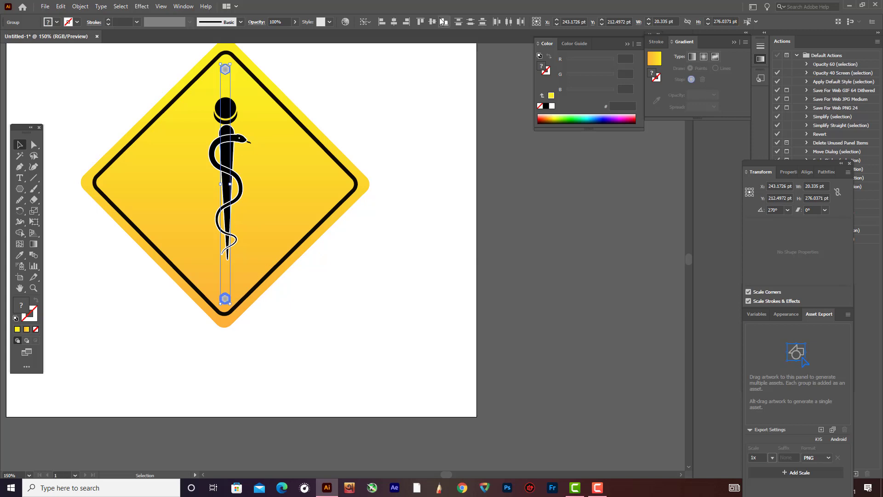
pyautogui.click(382, 131)
# - Unlock the yellow gradient diamond and its black inner border
pyautogui.scroll(-3, 409, 182)
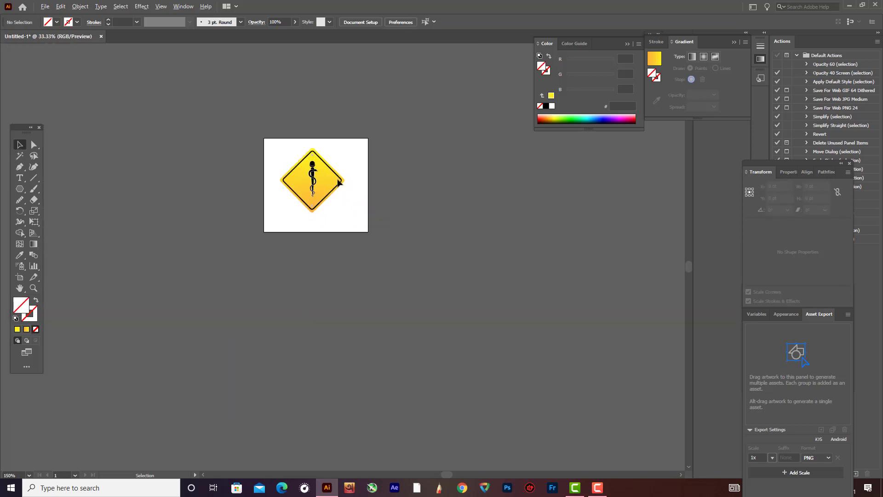
pyautogui.scroll(1, 224, 134)
pyautogui.moveTo(402, 263); pyautogui.dragTo(403, 264)
pyautogui.hotkey('ctrl', 'g')
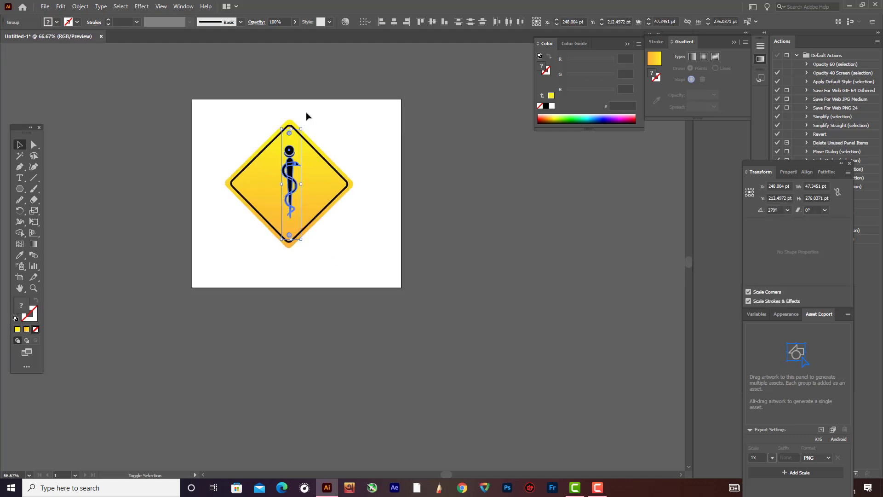
pyautogui.click(471, 152)
pyautogui.hotkey('ctrl', 'a')
pyautogui.press('a')
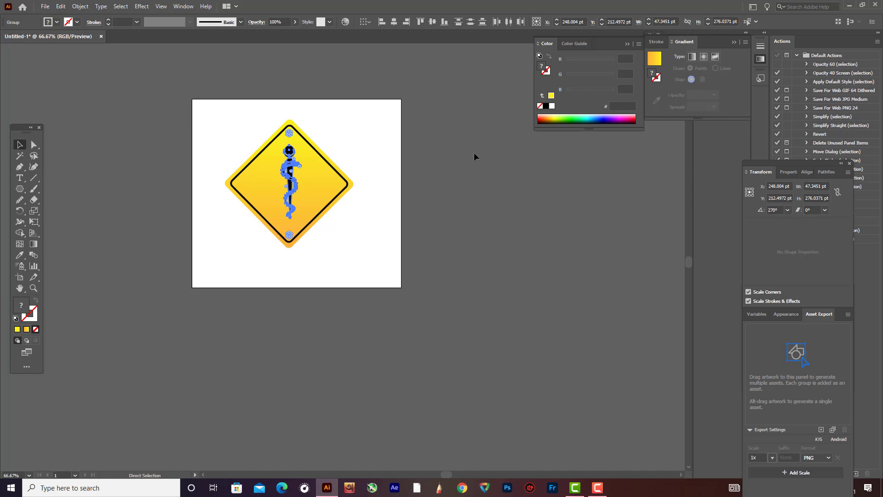
pyautogui.click(474, 153)
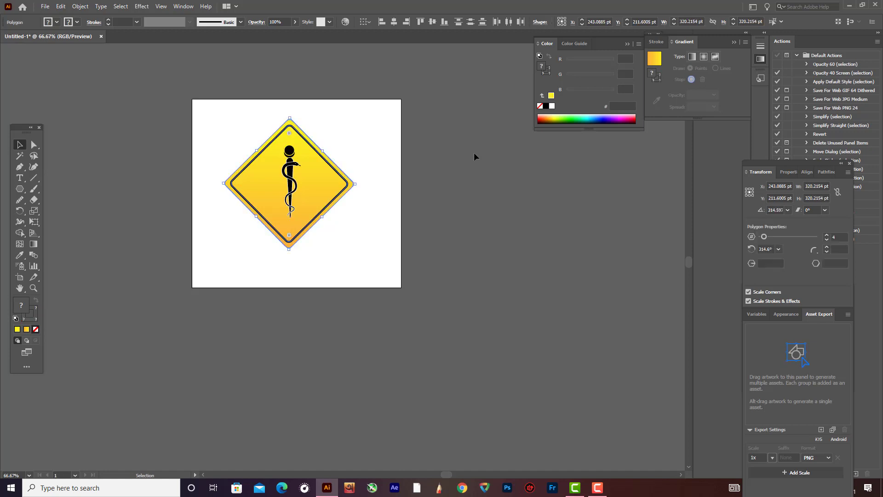
# - Select the diamonds, emblem and both bolts and scale them up together to about 384 by 384 pt
pyautogui.moveTo(245, 109); pyautogui.dragTo(424, 249)
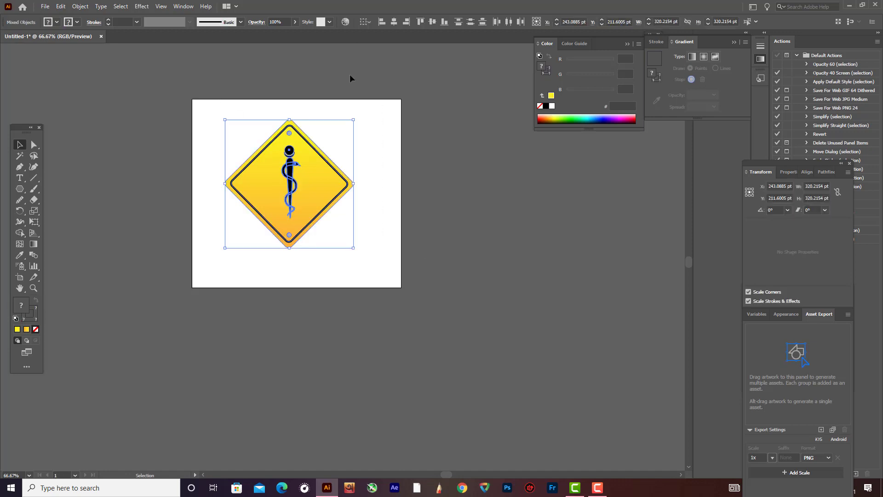
pyautogui.moveTo(354, 120); pyautogui.dragTo(367, 104)
pyautogui.click(424, 119)
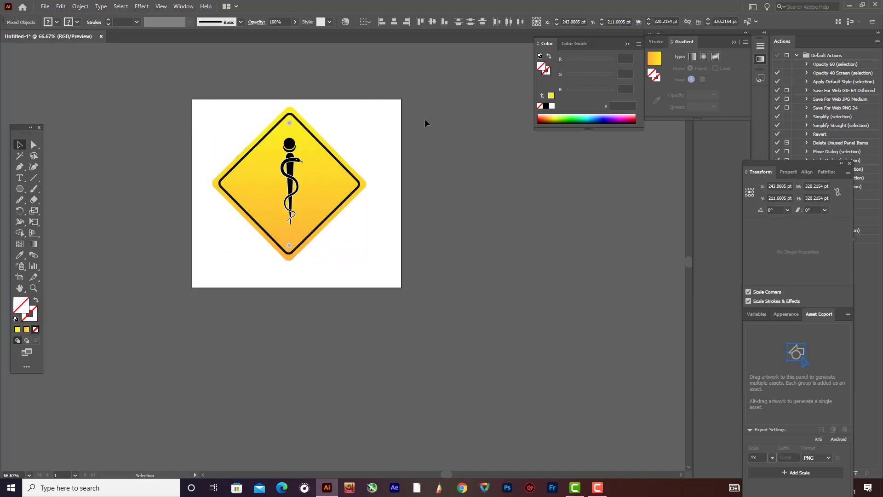
# - Try moving the diamond and emblem without the bolts toward the artboard's center, and undo the move
pyautogui.scroll(-4, 424, 119)
pyautogui.scroll(5, 434, 131)
pyautogui.scroll(3, 103, 57)
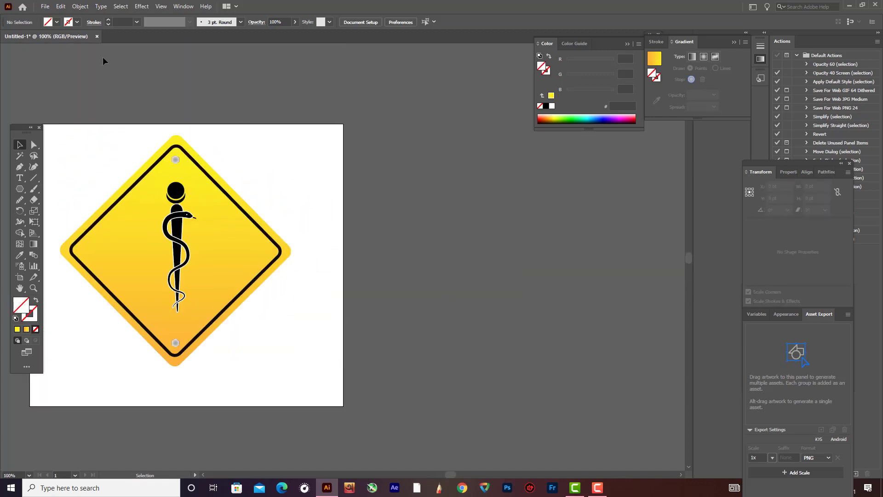
pyautogui.hotkey('ctrl', '0')
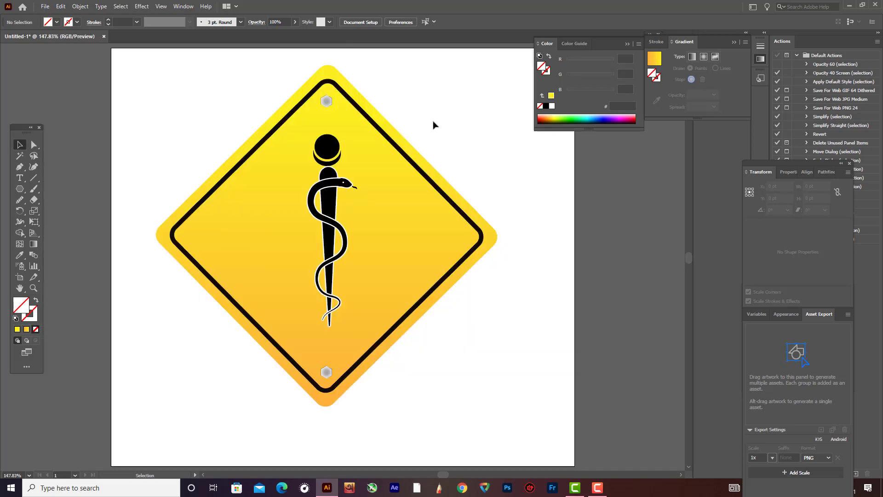
pyautogui.scroll(1, 428, 126)
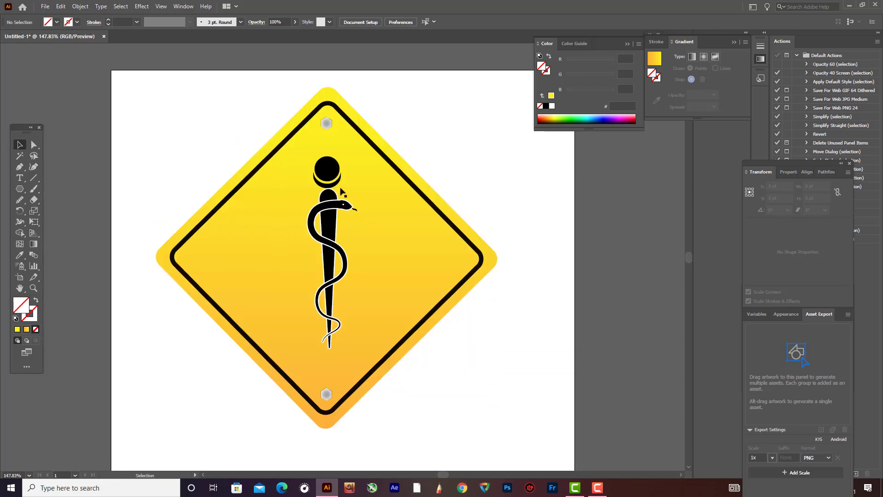
pyautogui.moveTo(182, 161); pyautogui.dragTo(310, 315)
pyautogui.moveTo(429, 305); pyautogui.dragTo(437, 318)
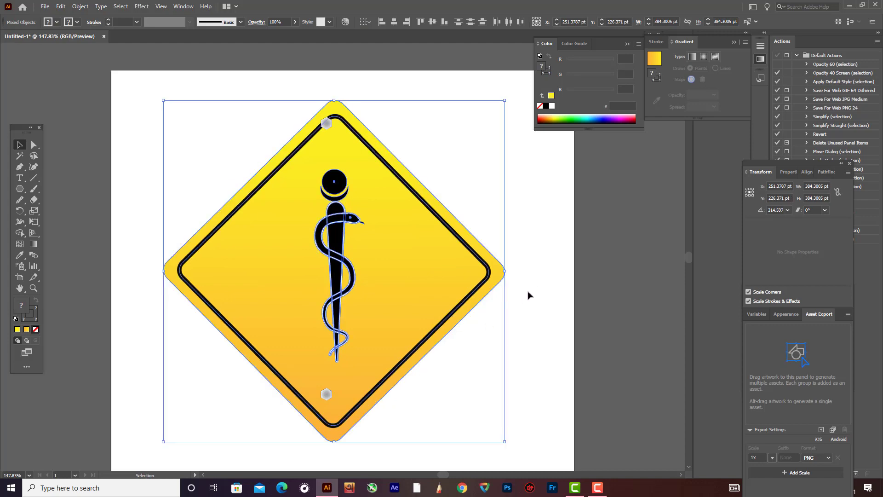
pyautogui.click(529, 293)
pyautogui.hotkey('ctrl', 'z')
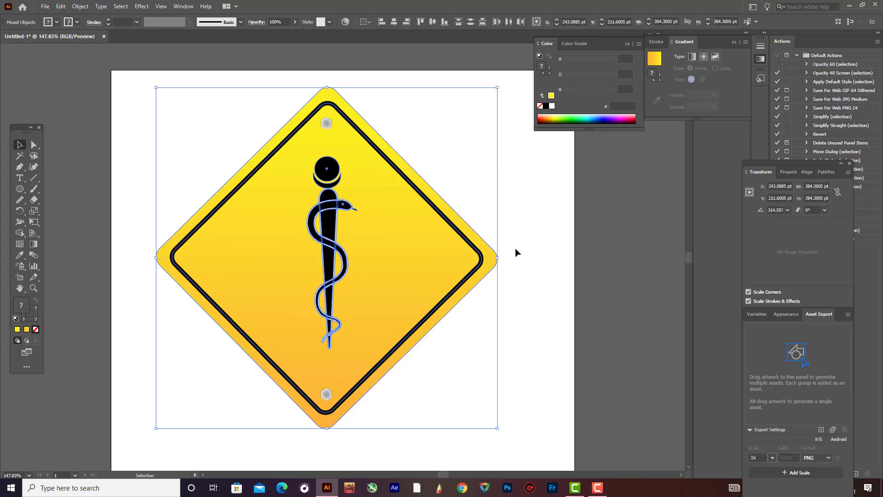
pyautogui.moveTo(140, 83); pyautogui.dragTo(435, 288)
pyautogui.click(506, 295)
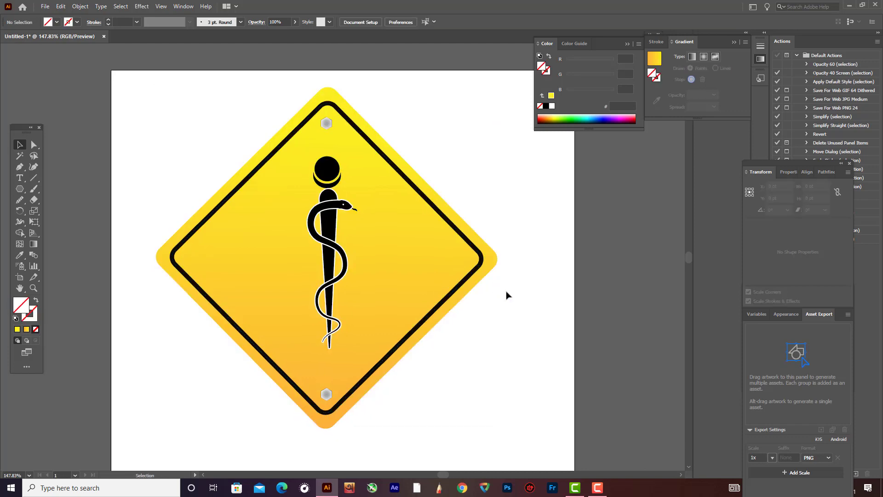
# - Select the whole sign including both bolts, move it to the center of the artboard, and deselect it
pyautogui.moveTo(177, 111); pyautogui.dragTo(505, 380)
pyautogui.press('a')
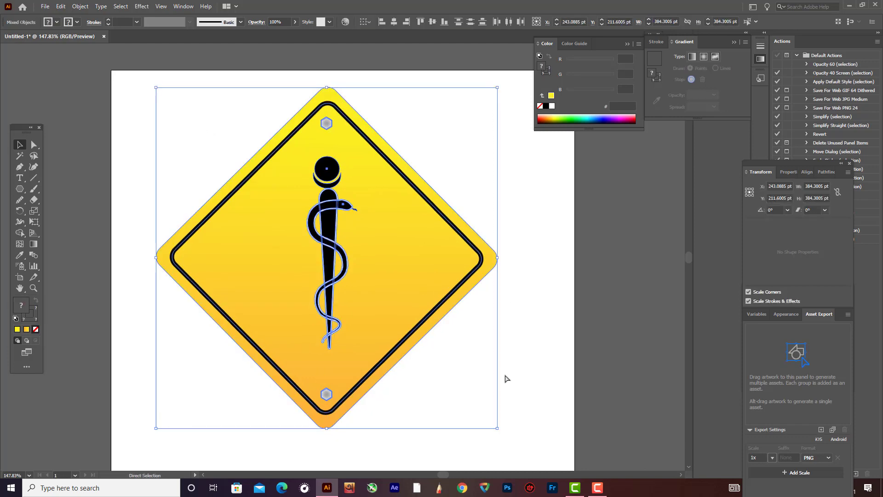
pyautogui.press('v')
pyautogui.moveTo(408, 310); pyautogui.dragTo(417, 345)
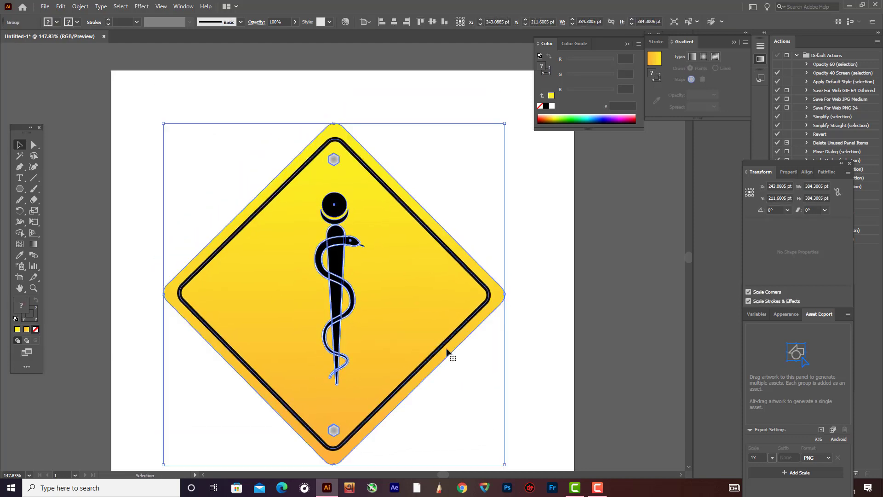
pyautogui.scroll(-1, 539, 294)
pyautogui.click(539, 294)
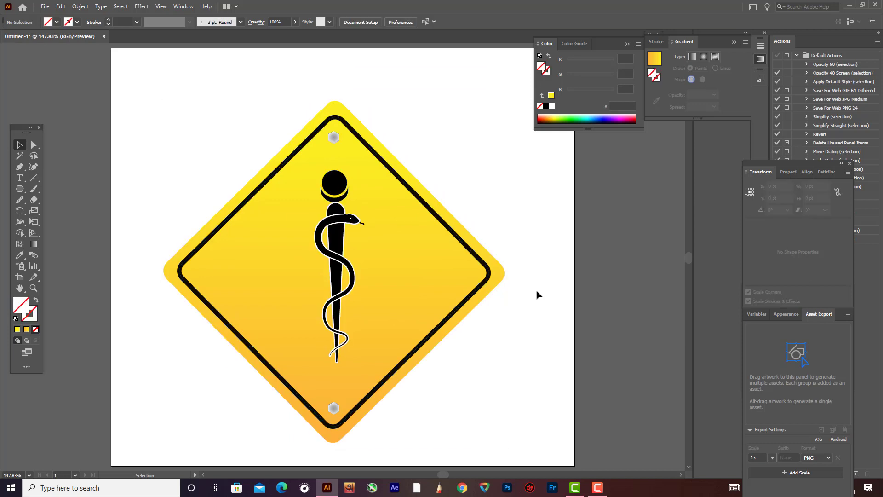